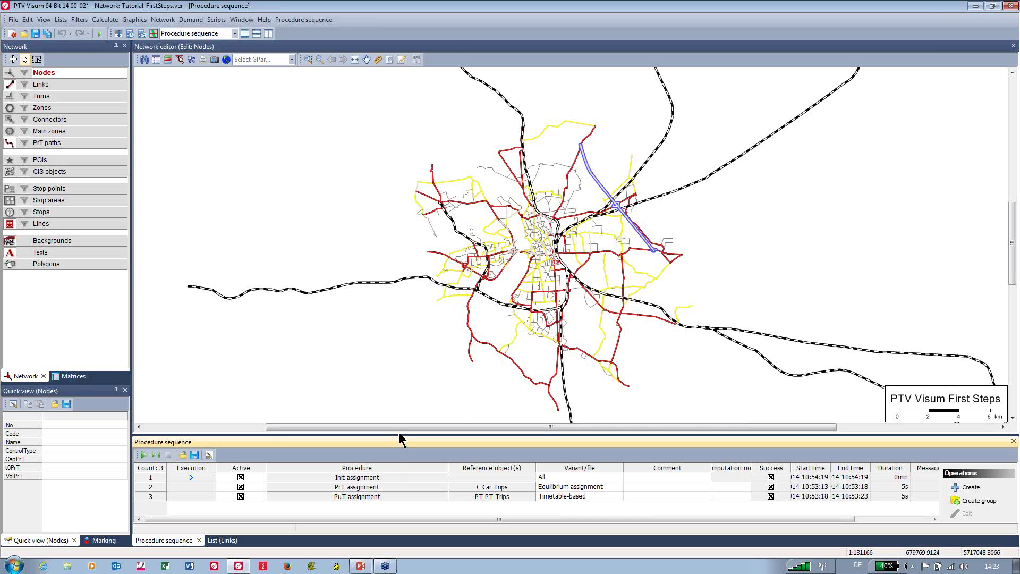
Step: Enlarge the lower window area, bring up the Links list and dock it beside the network editor
drag(399, 434, 417, 336)
click(1014, 343)
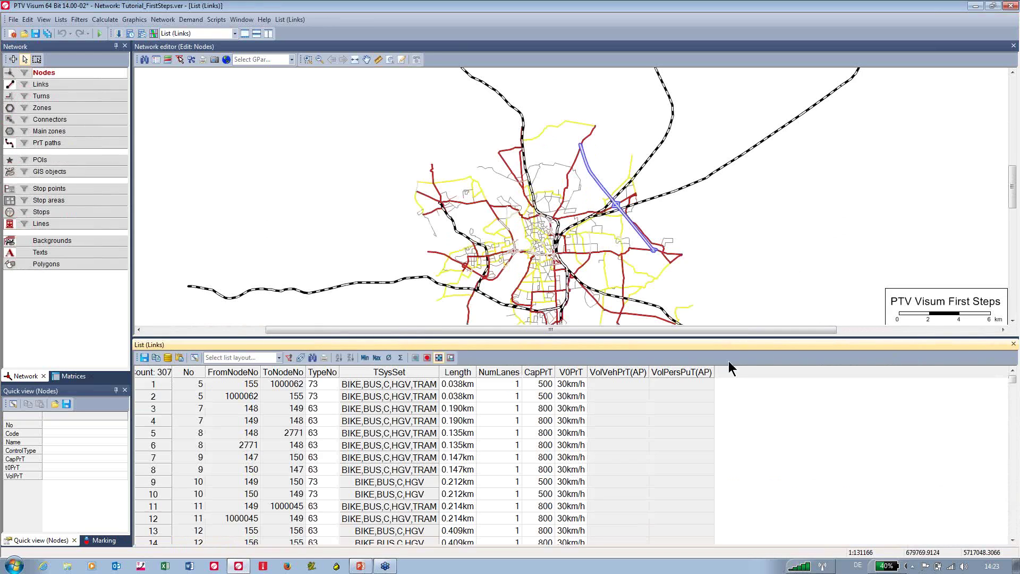
drag(398, 346, 607, 294)
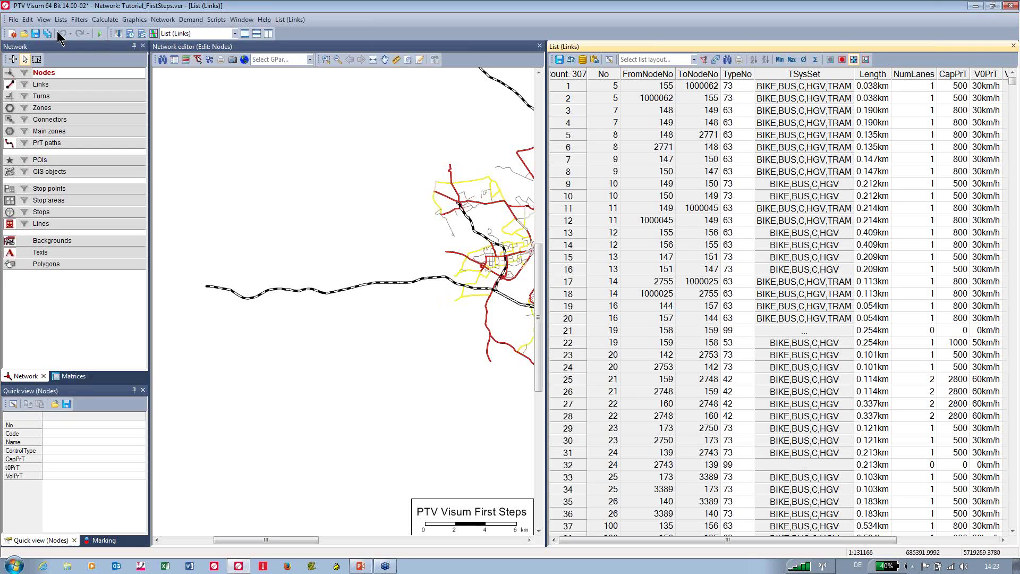
Step: Reopen the version file Tutorial_FirstSteps.ver from the Demo folder
click(12, 20)
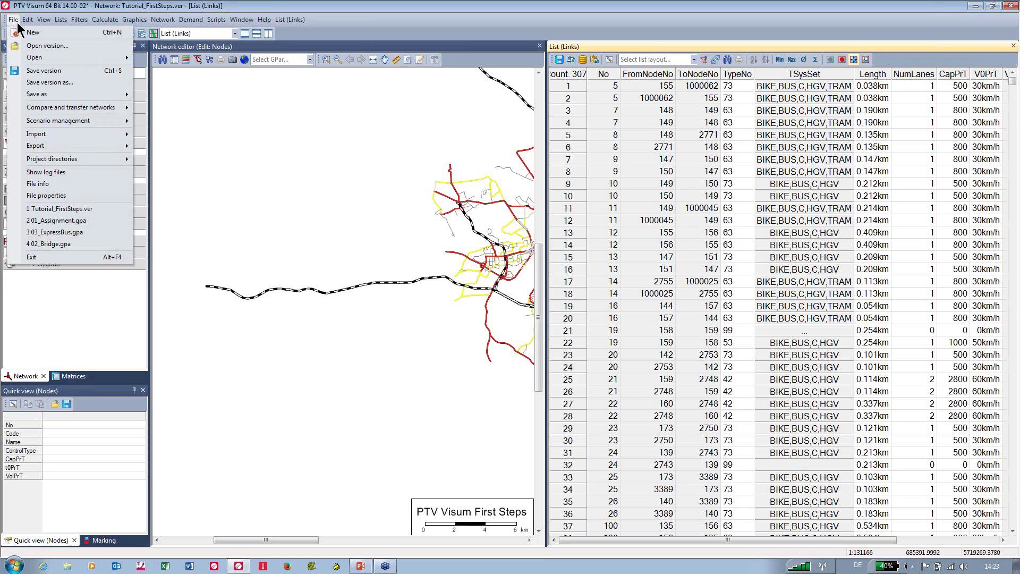
click(42, 46)
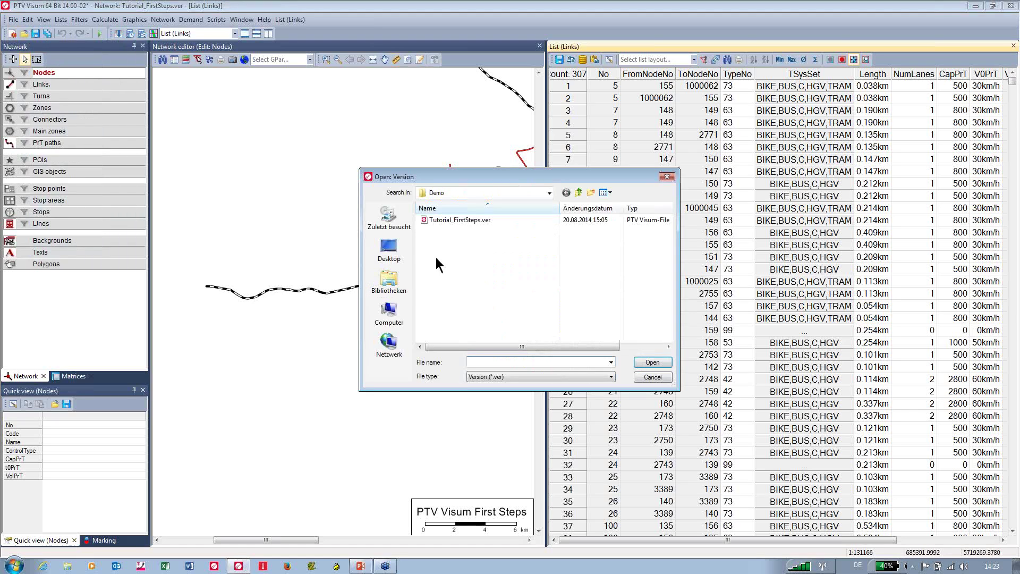
double_click(439, 222)
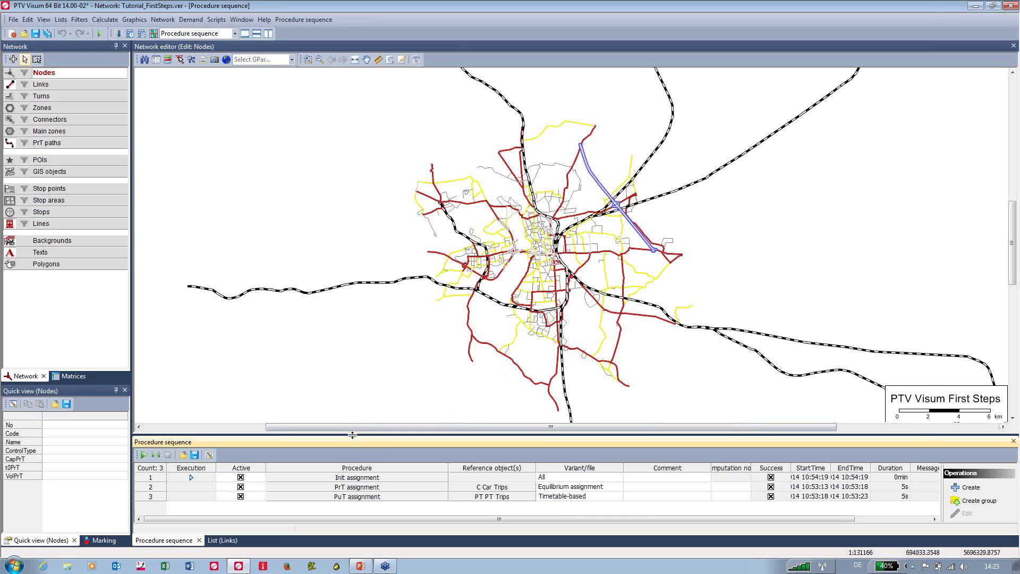
Step: Run the procedure sequence with the Init, PrT and PuT assignments and apply the 01_Assignment graphic parameters to the network
drag(353, 435, 352, 393)
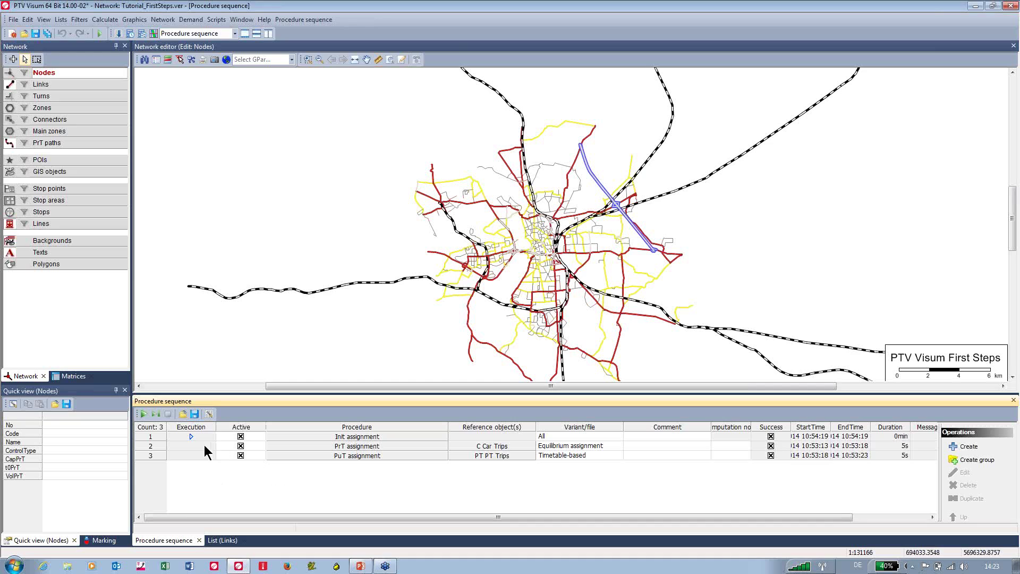
click(144, 415)
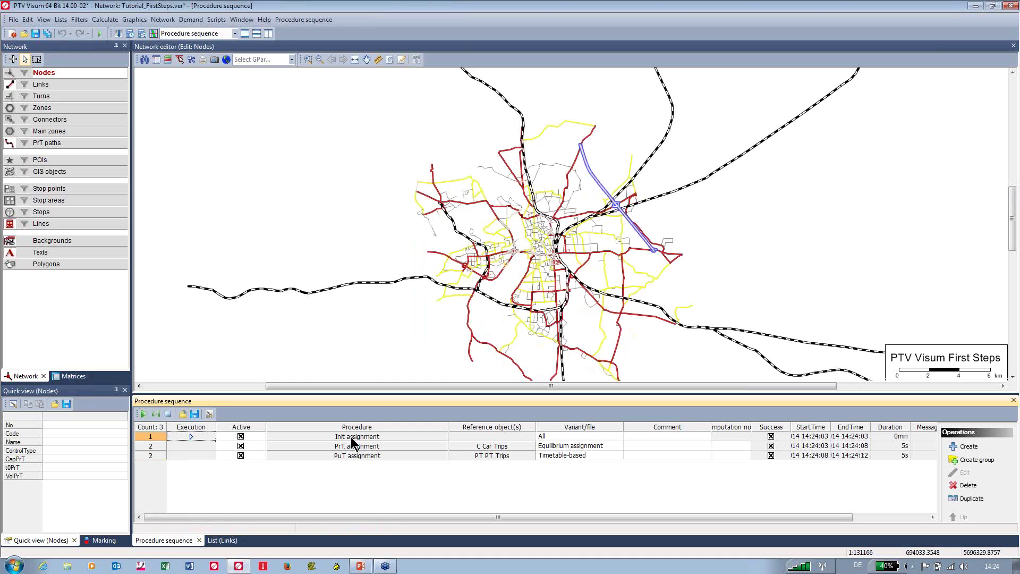
drag(370, 398, 370, 433)
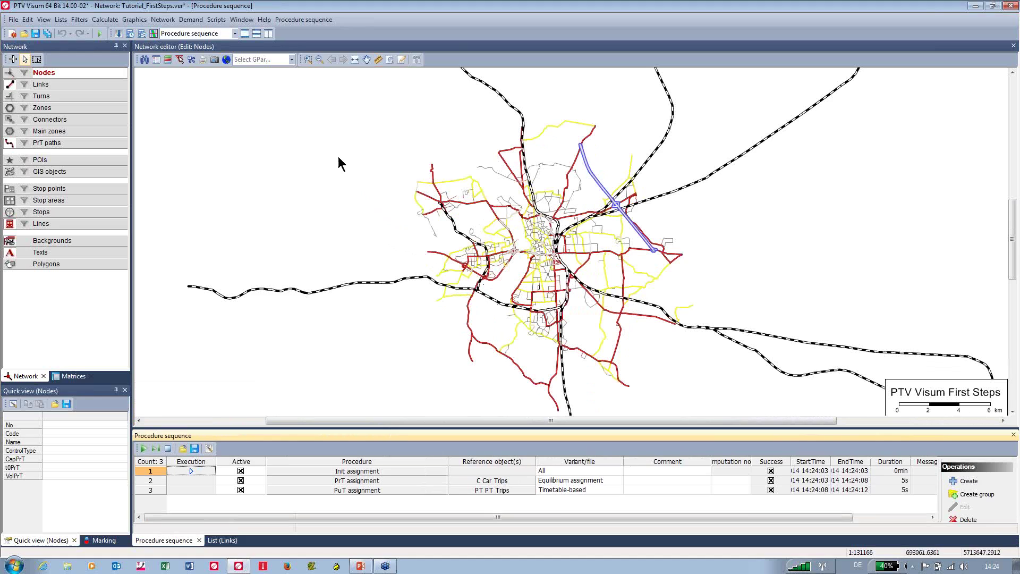
click(291, 59)
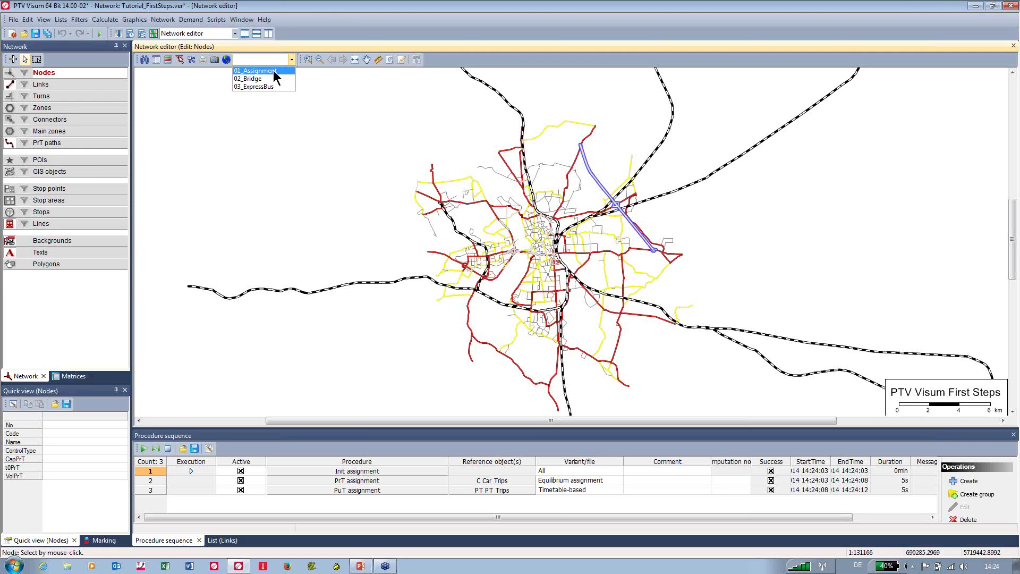
click(275, 73)
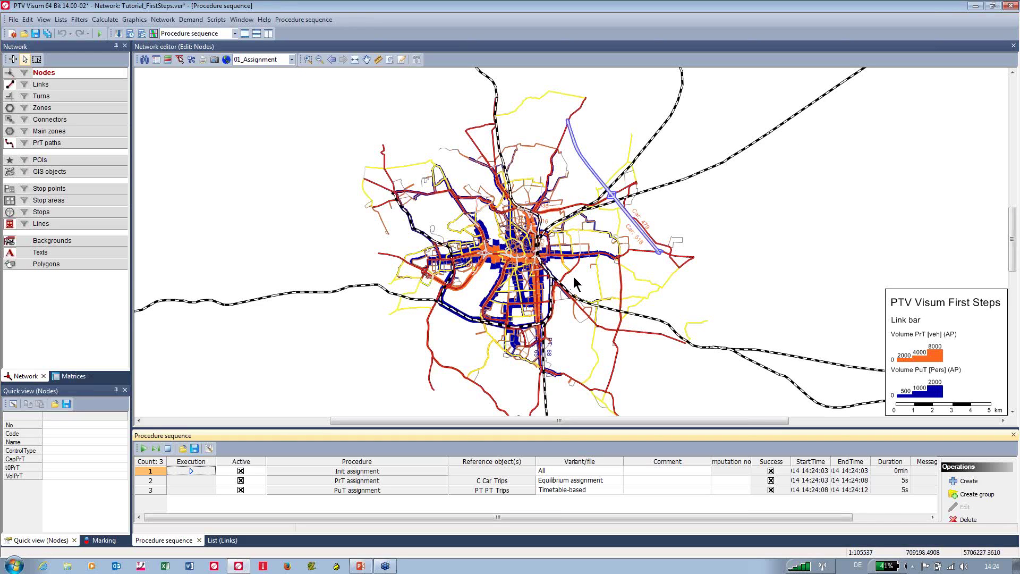
Step: Examine the PrT and PuT link volume bars across the network, especially along the east-west corridor in the city centre
click(306, 59)
drag(467, 237, 543, 292)
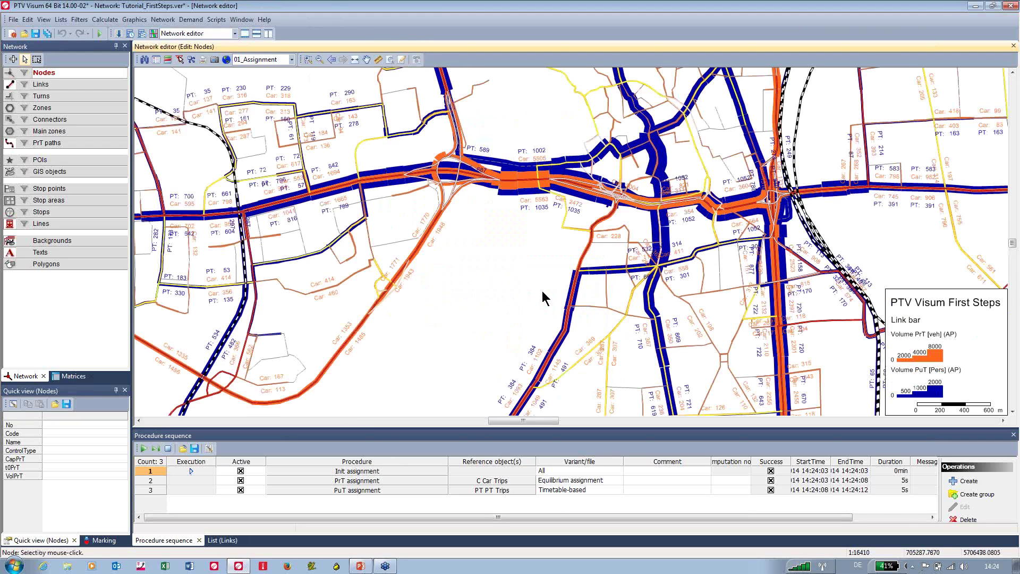
click(319, 59)
click(319, 59)
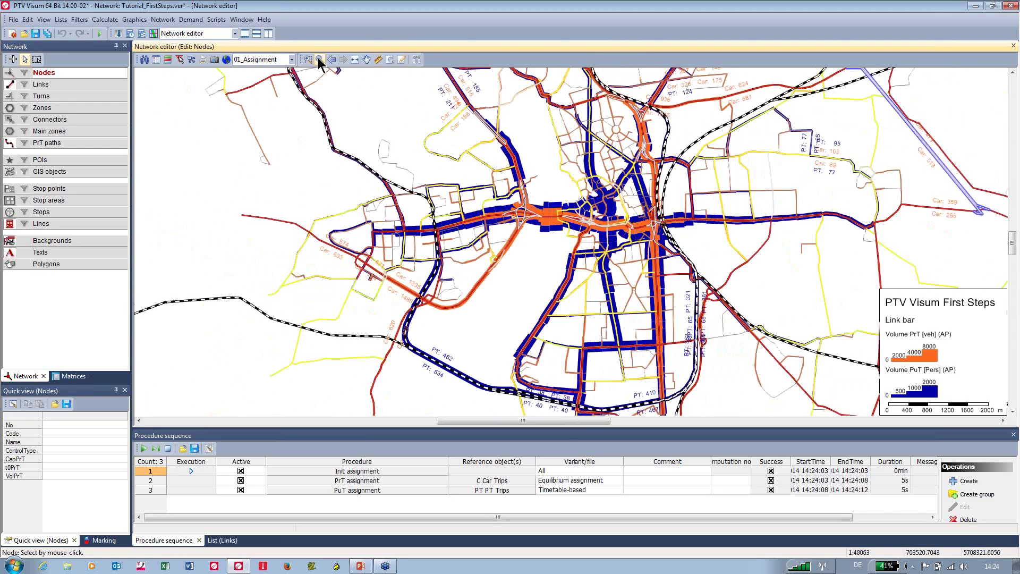
click(319, 59)
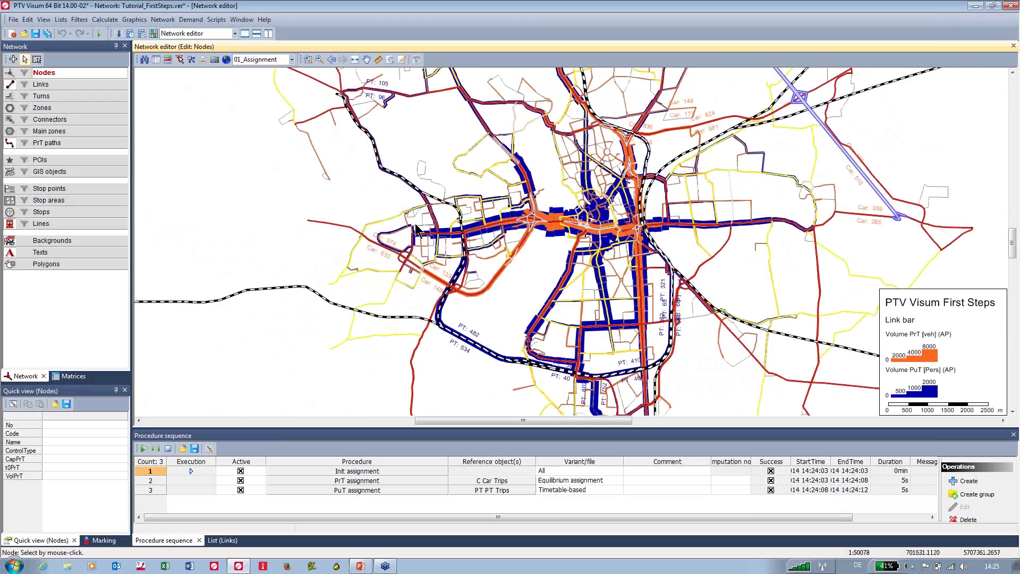
scroll(540, 250, up, 1)
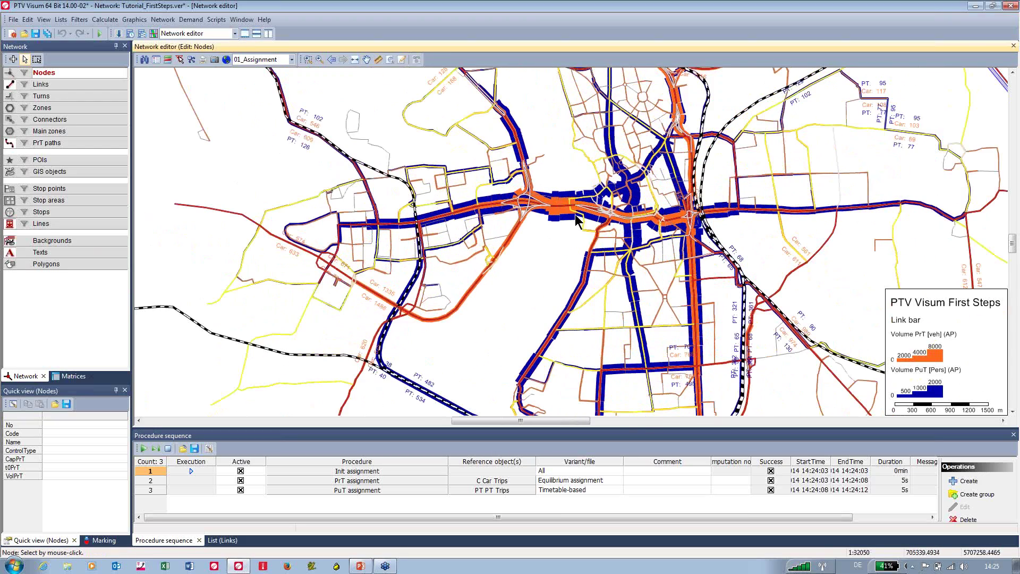
scroll(575, 215, up, 2)
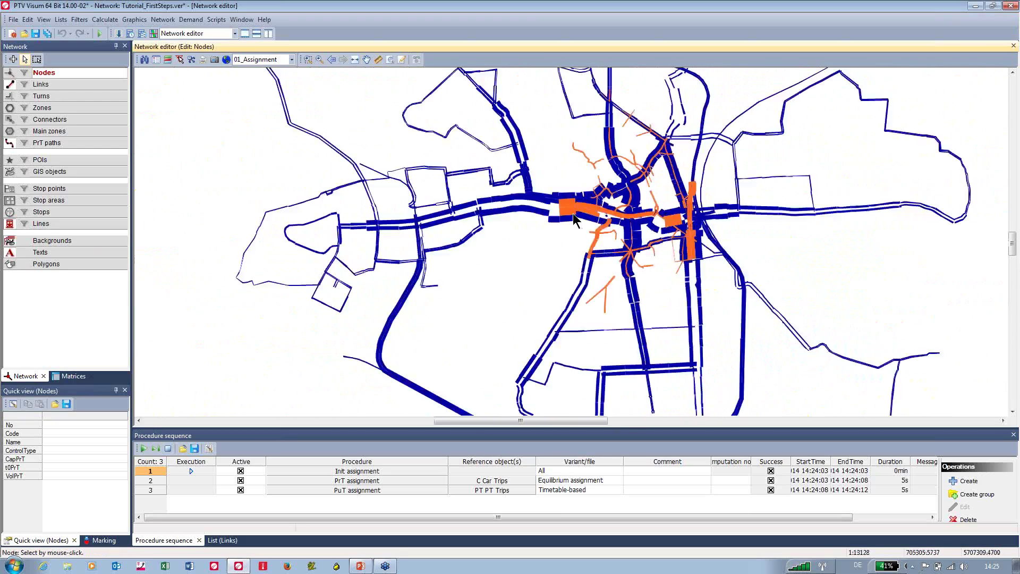
scroll(573, 212, down, 4)
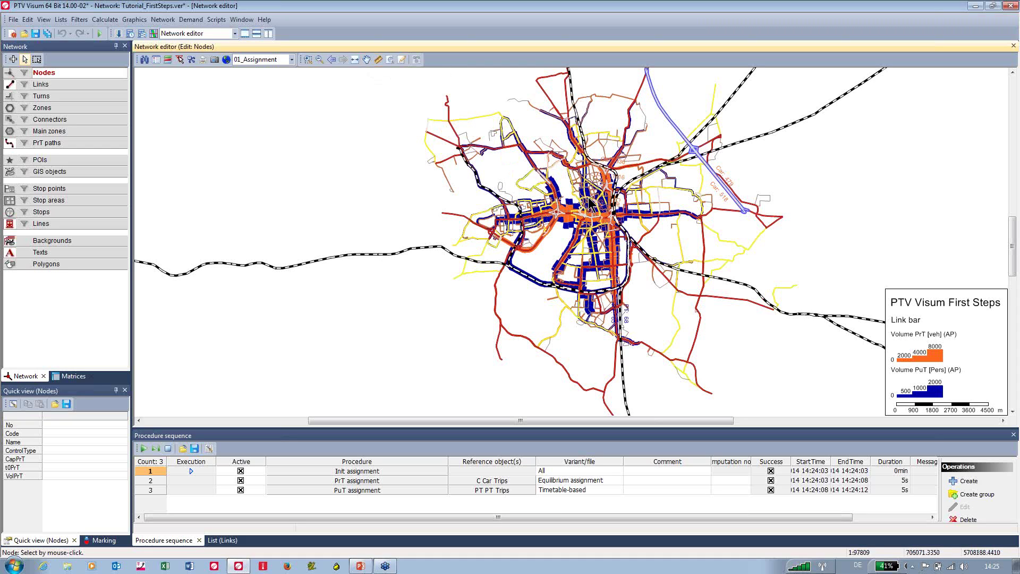
drag(590, 202, 512, 216)
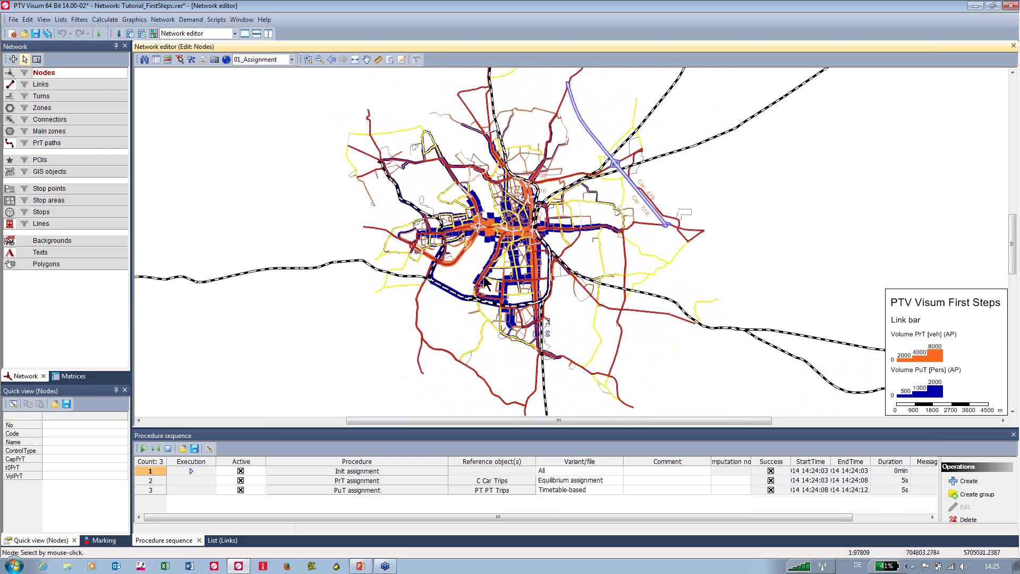
scroll(489, 232, up, 3)
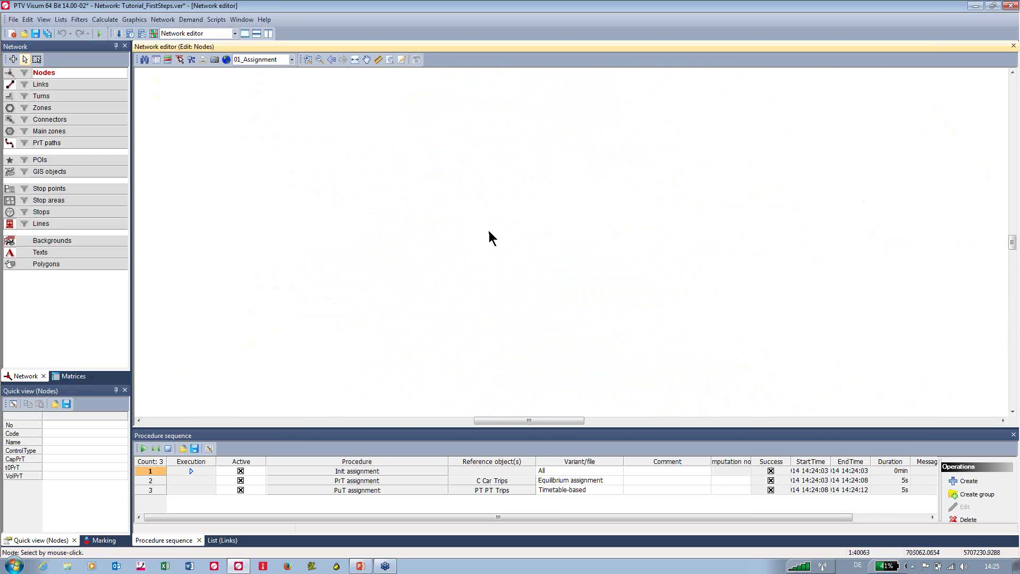
scroll(513, 234, up, 5)
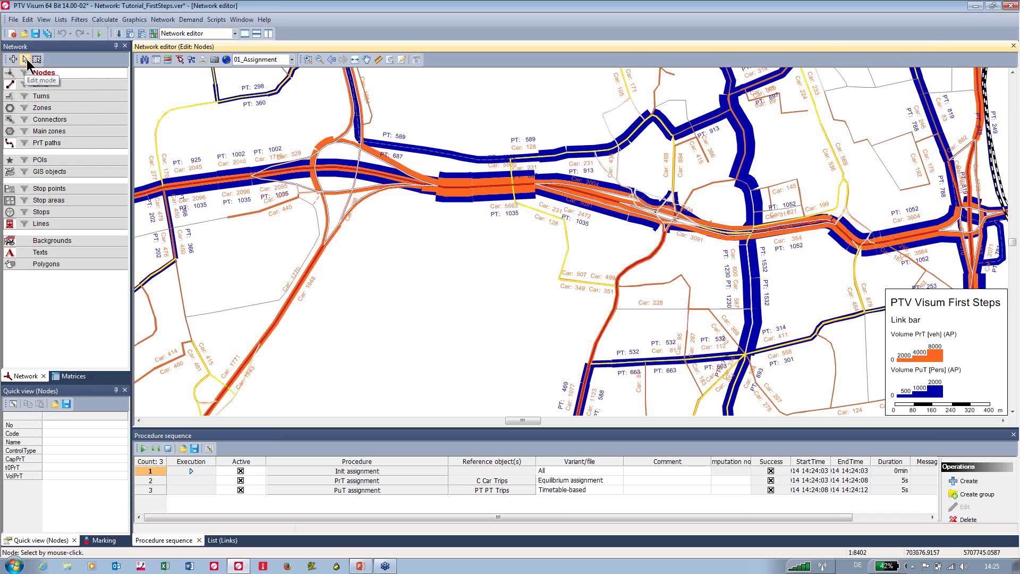
Step: Inspect the speed, capacity and volumes of the heavily loaded link An der Magistrale in both directions without changing it
click(75, 90)
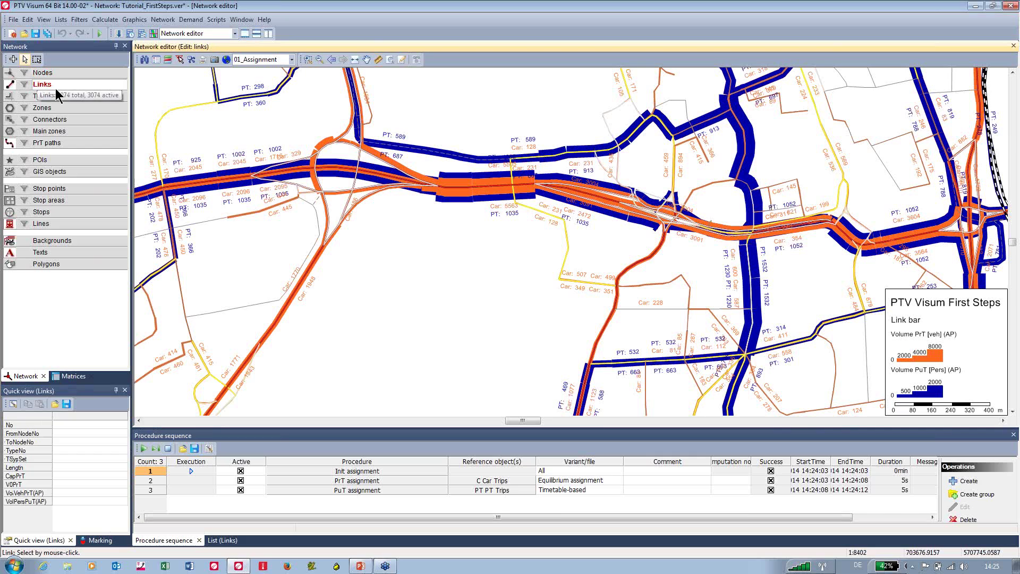
double_click(455, 191)
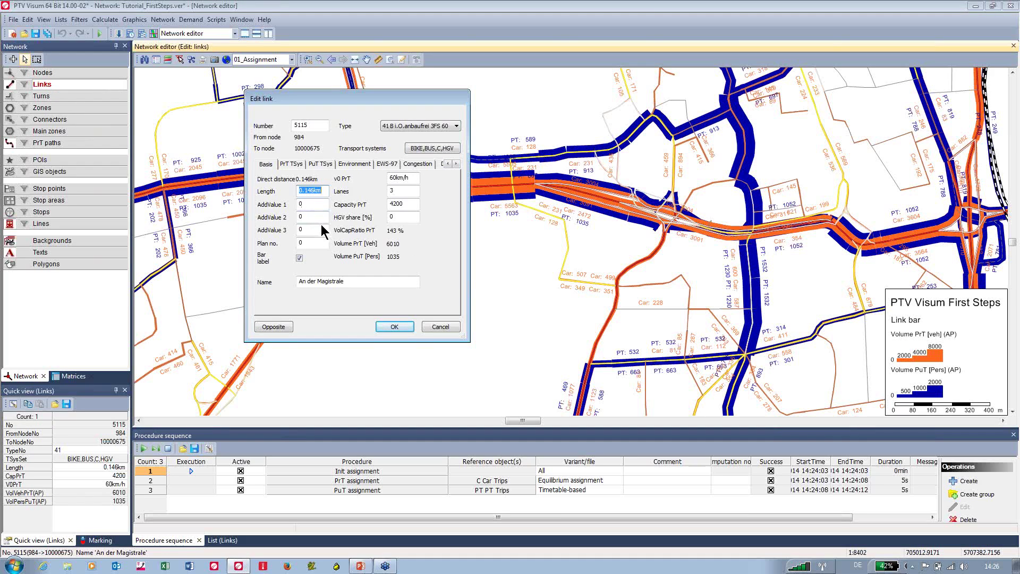
double_click(415, 181)
double_click(399, 203)
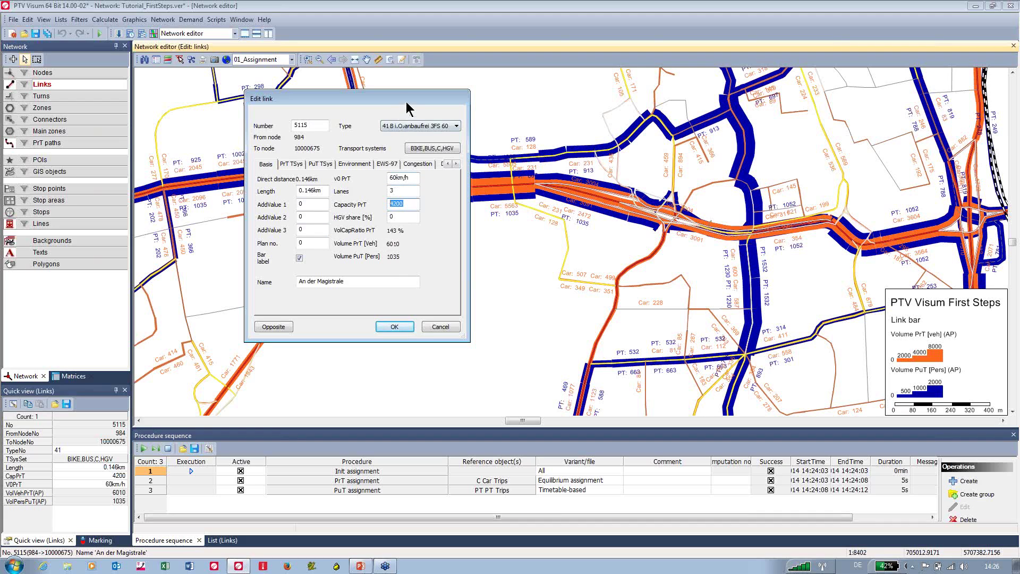
drag(409, 106, 355, 109)
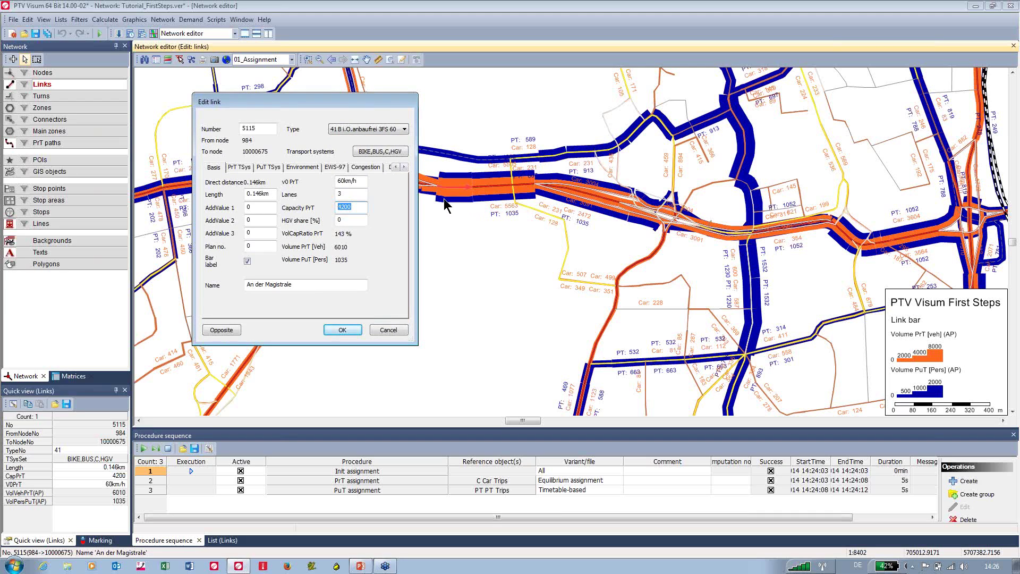
click(227, 330)
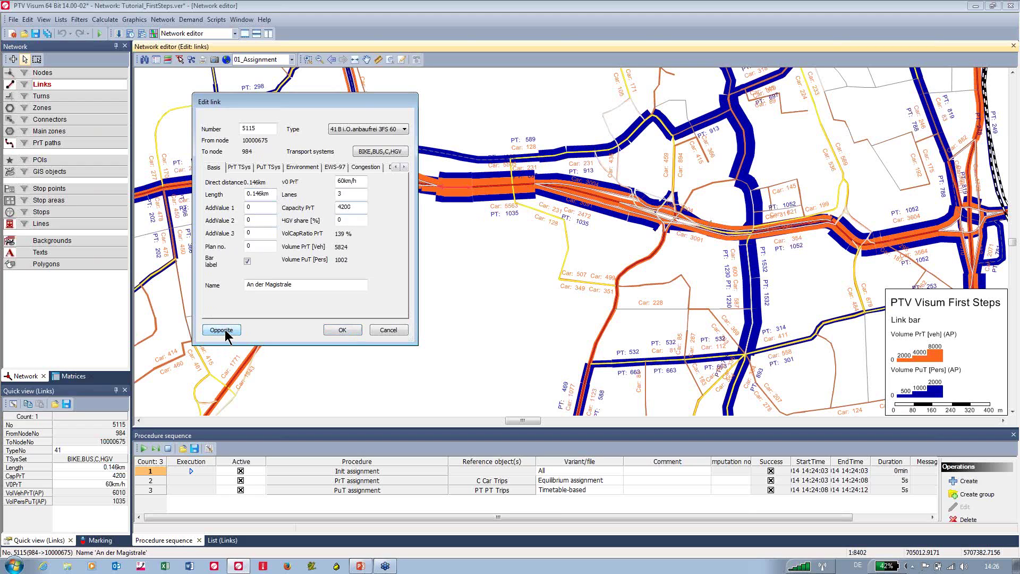
click(225, 331)
click(225, 330)
click(388, 331)
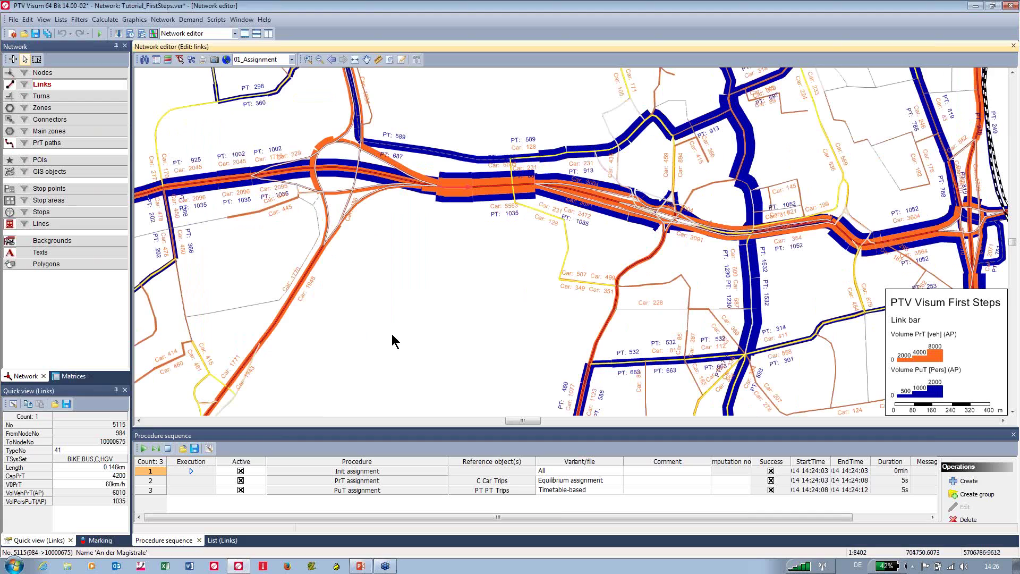
Step: Show the Links list in an enlarged pane below the network and look through its PrT and PuT volumes
click(221, 540)
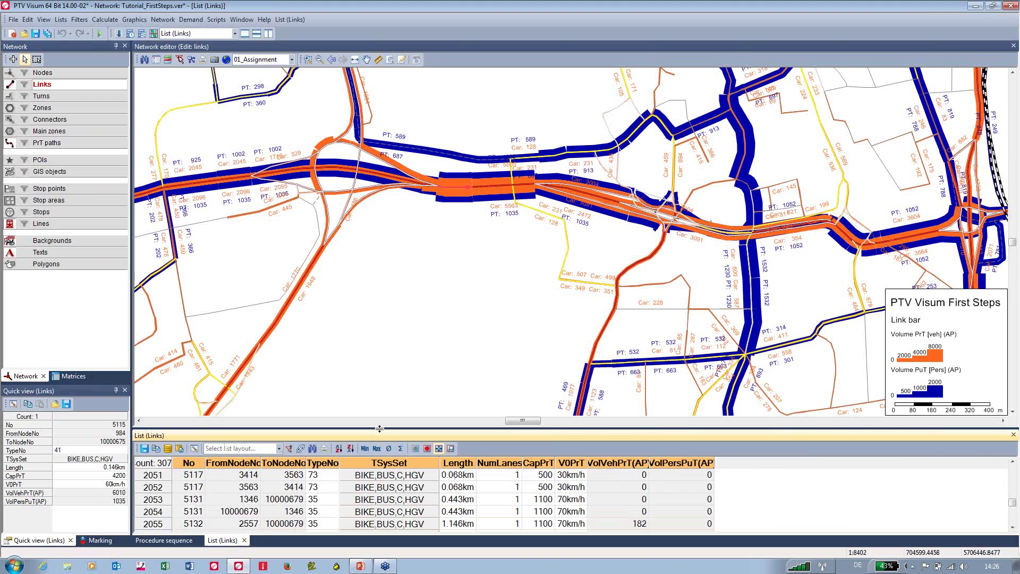
drag(379, 428, 382, 296)
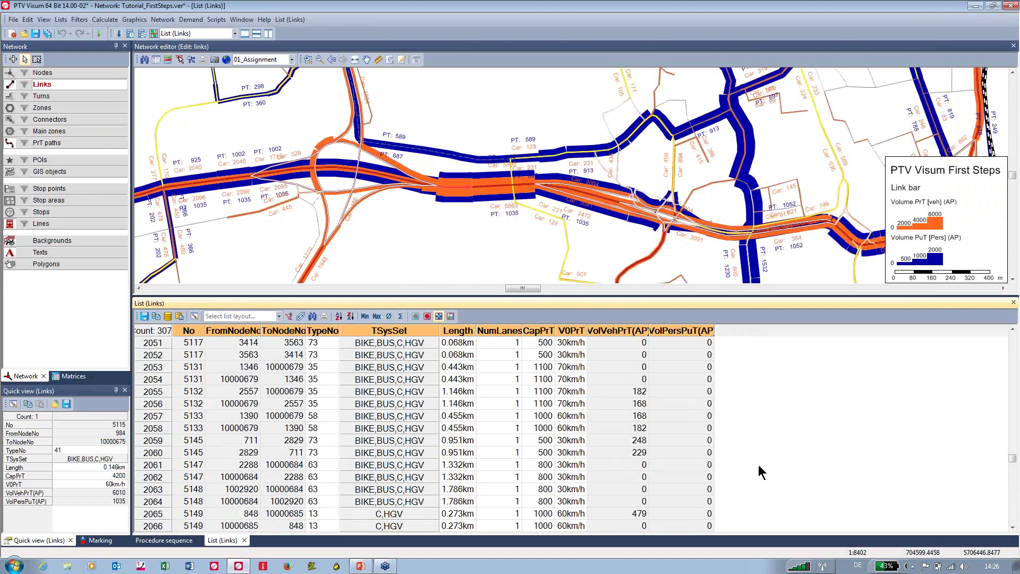
click(788, 450)
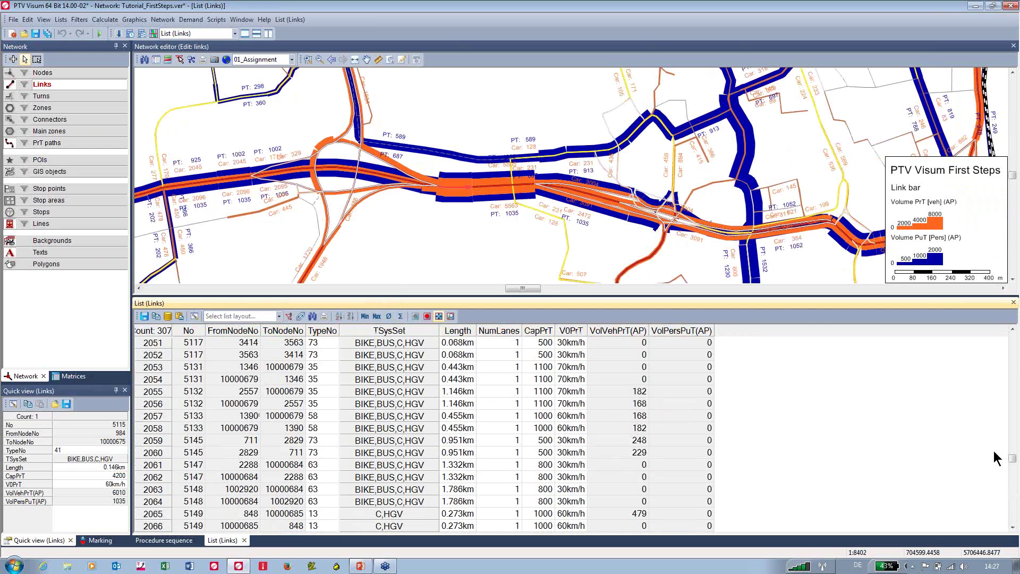
drag(1013, 458, 1013, 386)
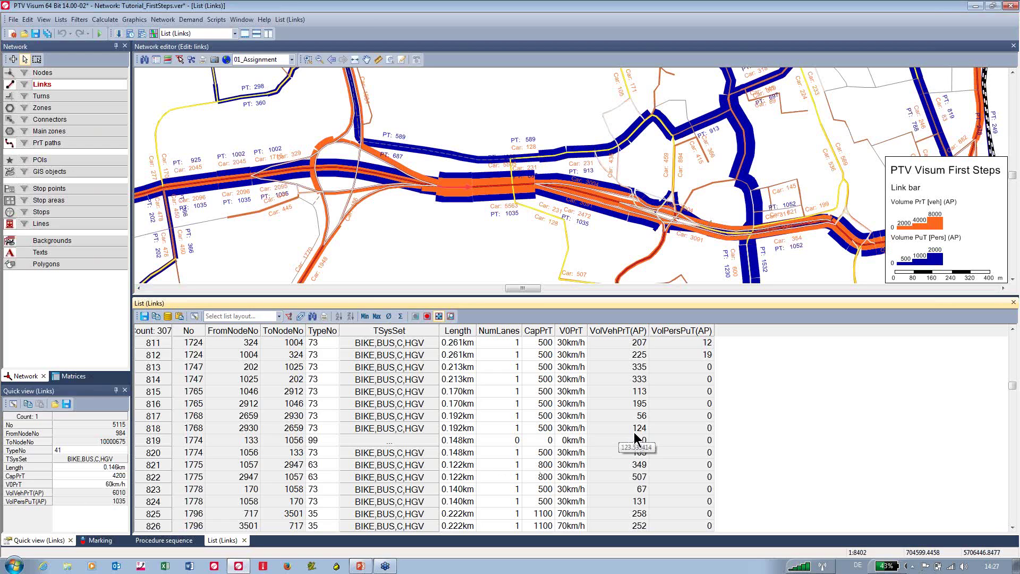
Step: Review the attributes available for the Links list columns and leave the selection unchanged
click(195, 317)
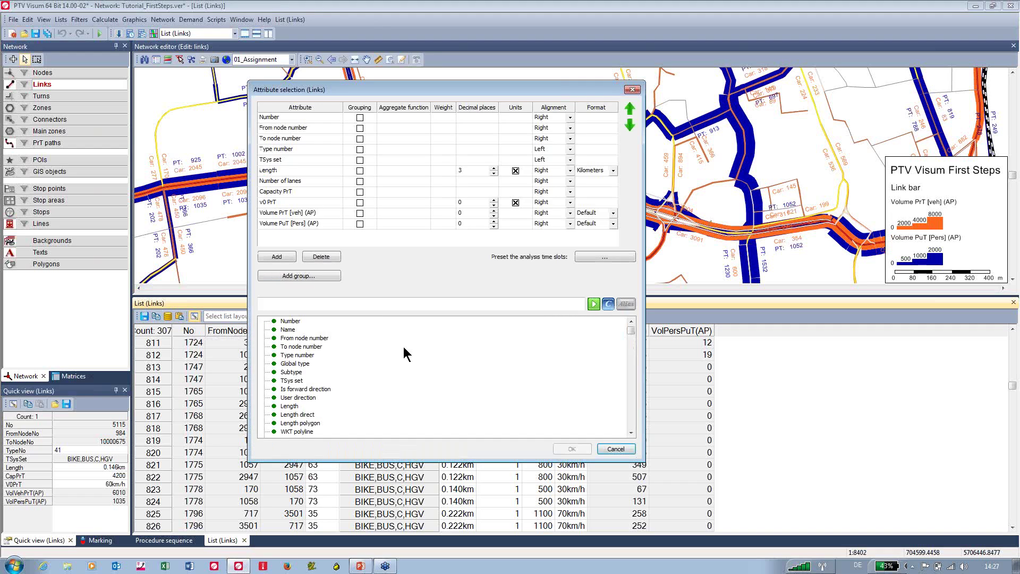
mouse_move(630, 336)
mouse_down()
mouse_move(633, 372)
mouse_move(633, 332)
mouse_up()
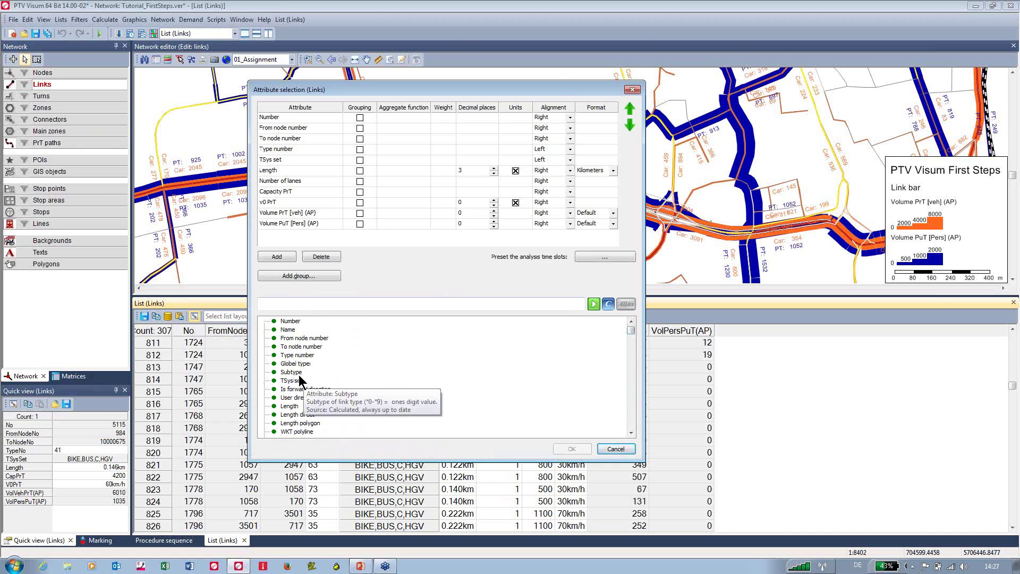
click(620, 448)
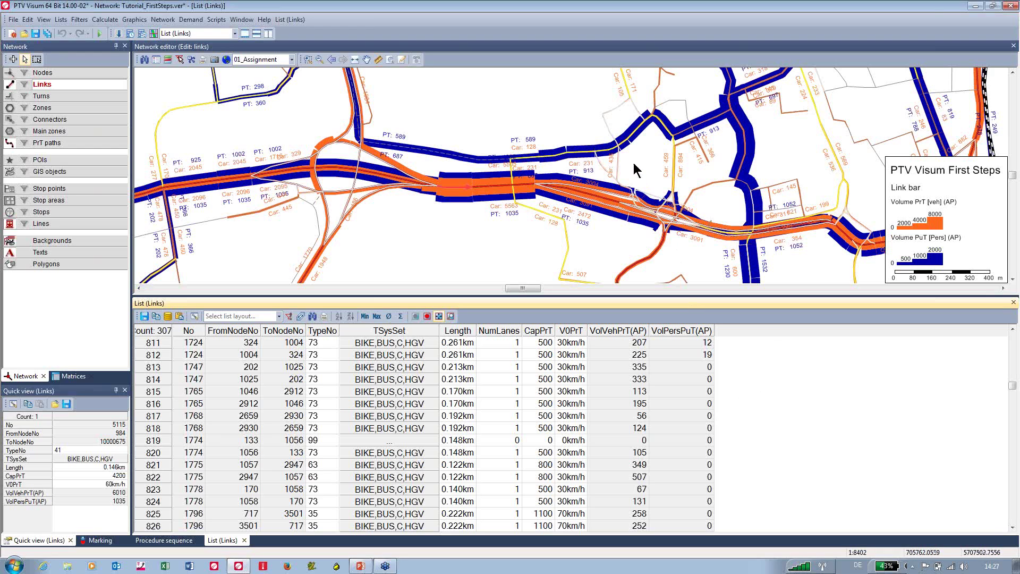
Step: Locate links 1775, 1796 and 1828 in the network by selecting their rows in the Links list
click(687, 379)
click(678, 466)
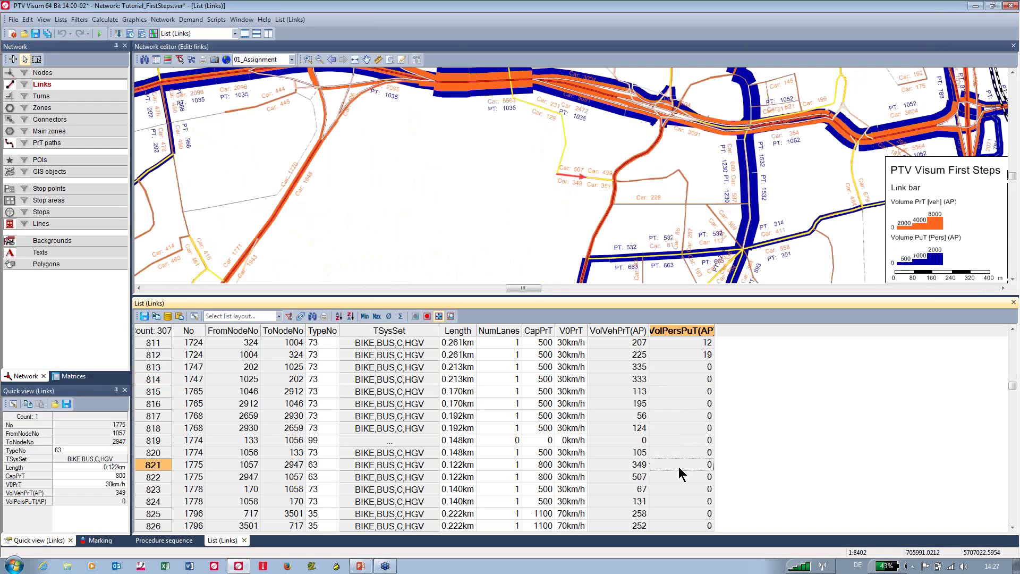
click(670, 515)
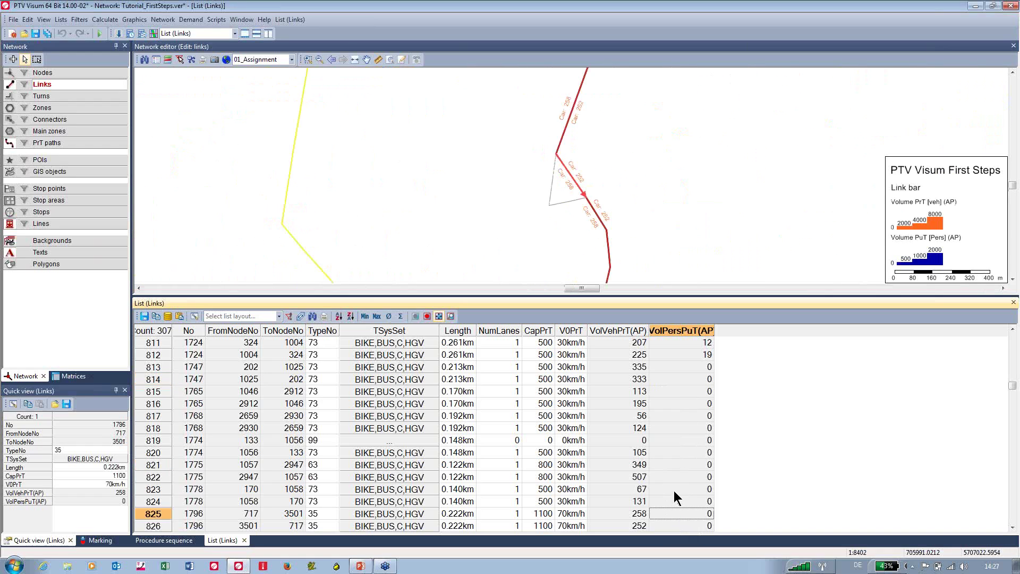
scroll(674, 490, down, 5)
click(671, 455)
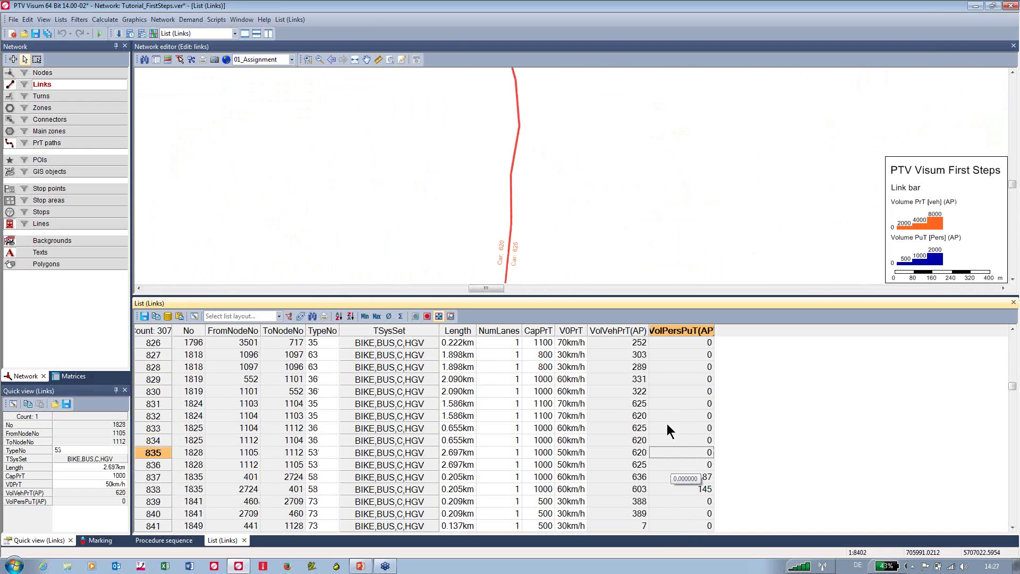
Step: Locate links 1819 and 1677 in the network by selecting their rows in the Links list
click(670, 392)
scroll(687, 372, up, 9)
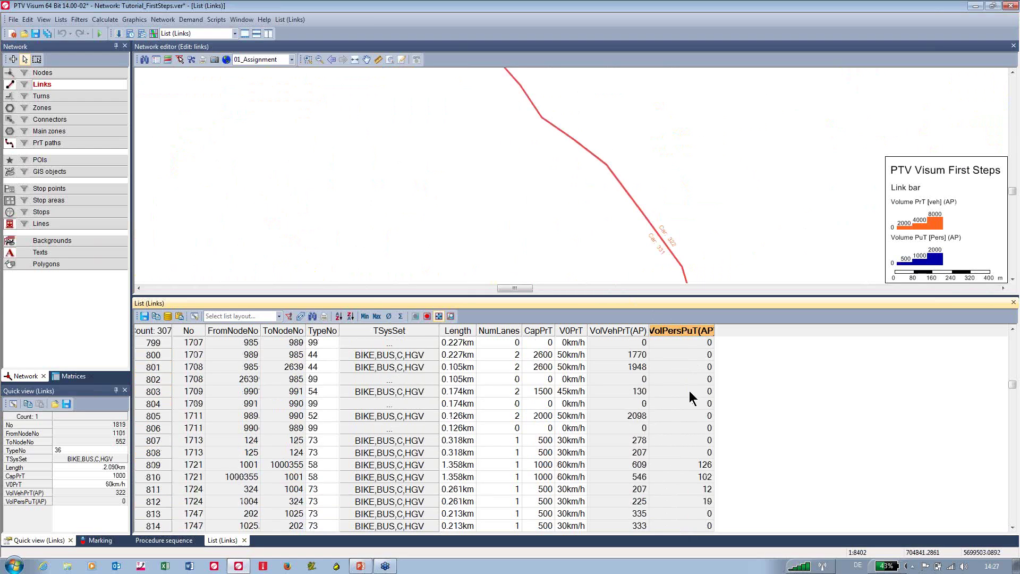
scroll(690, 391, up, 8)
click(685, 379)
click(684, 359)
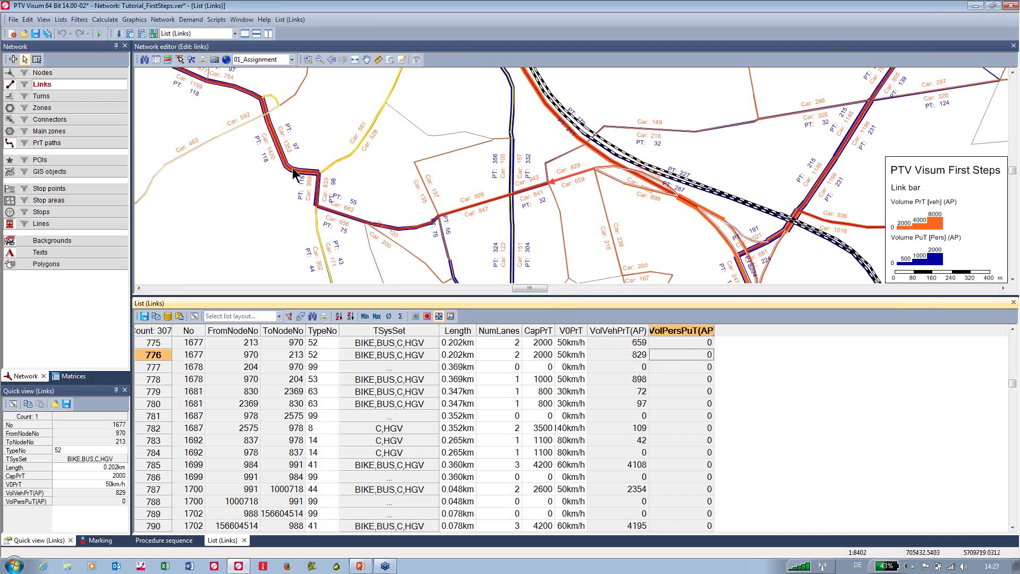
Step: Select links on Seebener Straße, Große Brunnenstraße and Reilstraße in the network to find their rows in the Links list
click(375, 122)
click(376, 121)
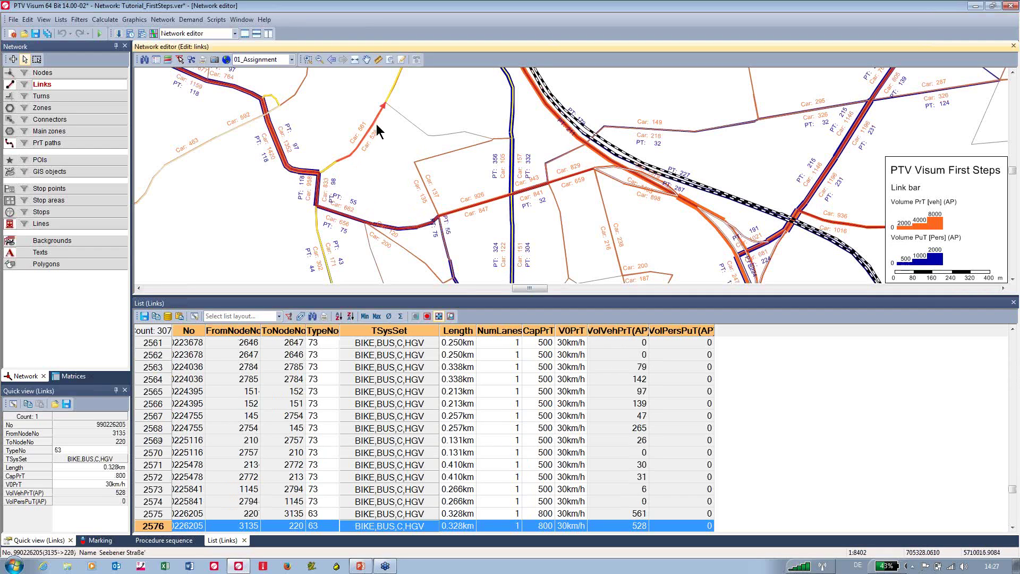
click(420, 226)
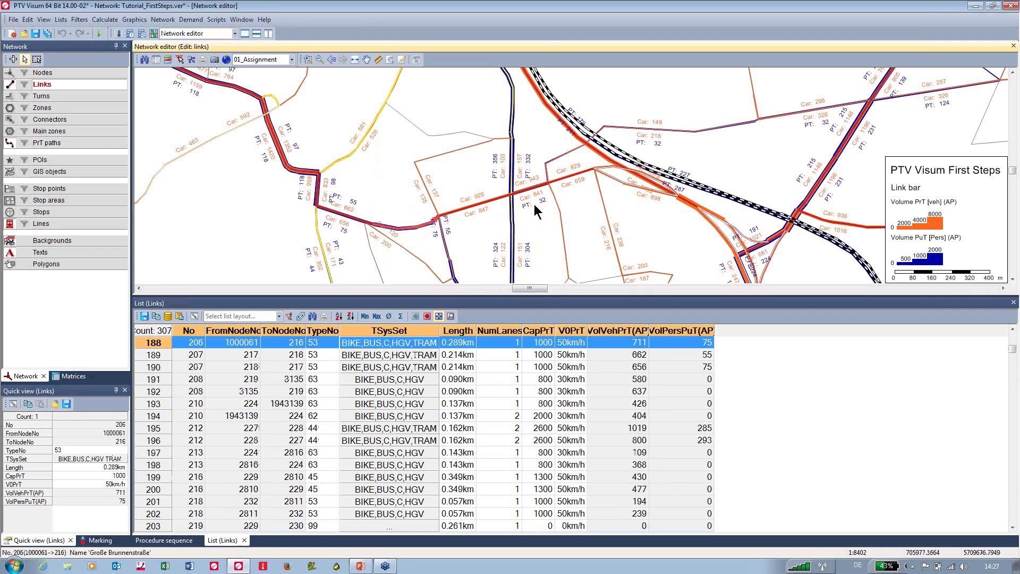
click(512, 170)
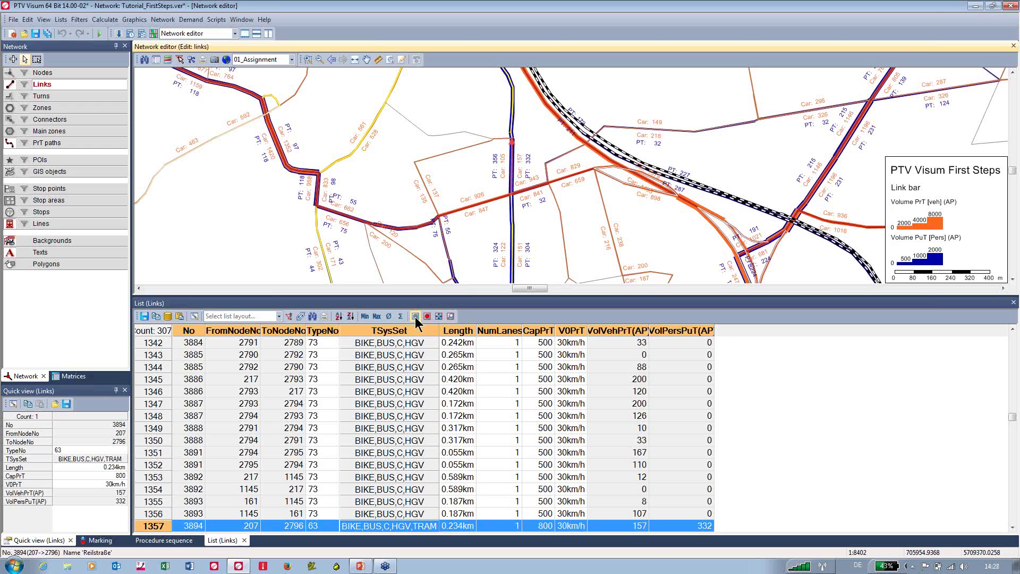
Step: Change how the network view follows the Links list selection and locate link 3887 from node 2794 to 2793
click(451, 316)
click(693, 418)
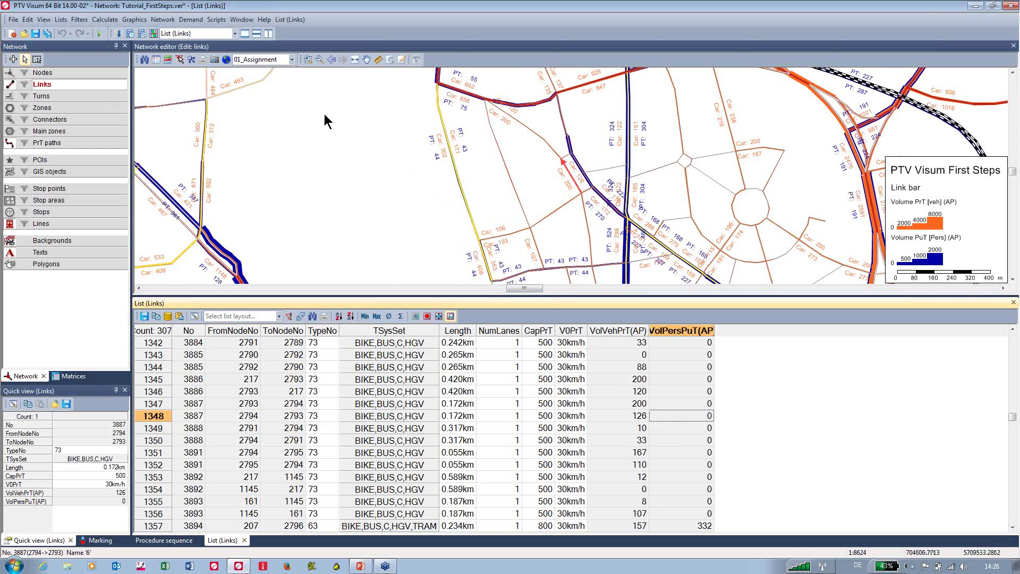
Step: Review the list types available for network objects without opening another list
click(65, 21)
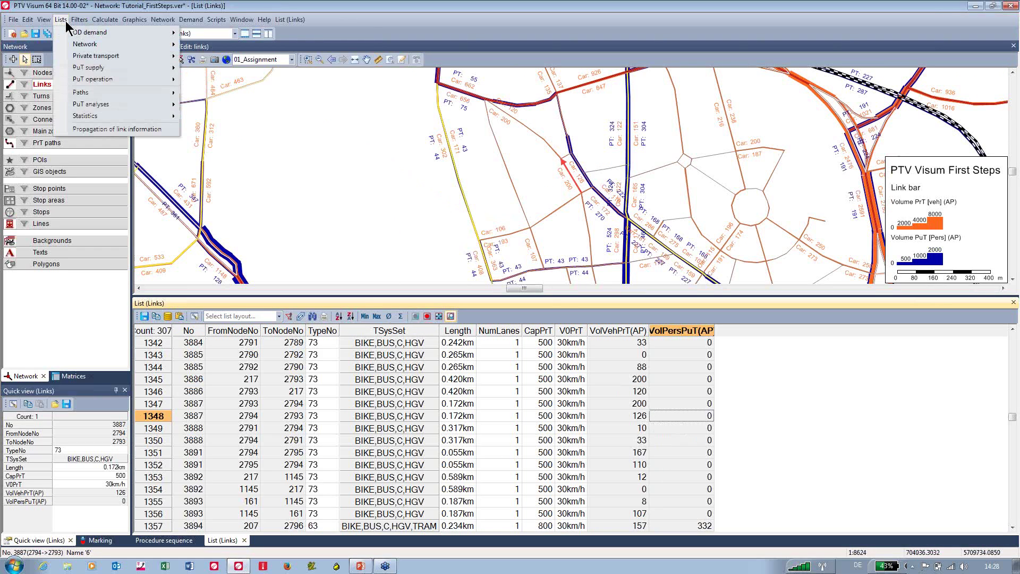
mouse_move(78, 47)
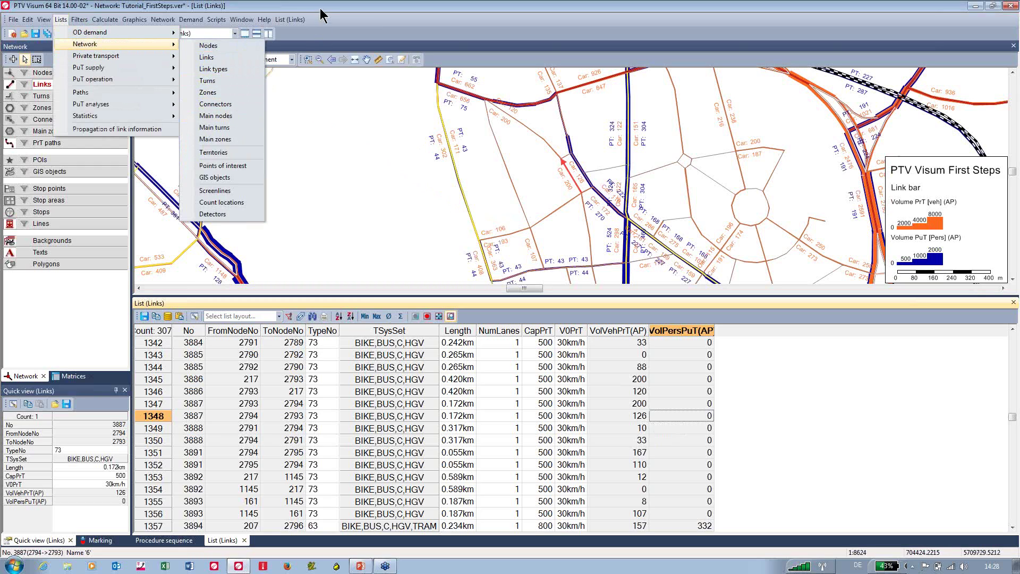
click(362, 228)
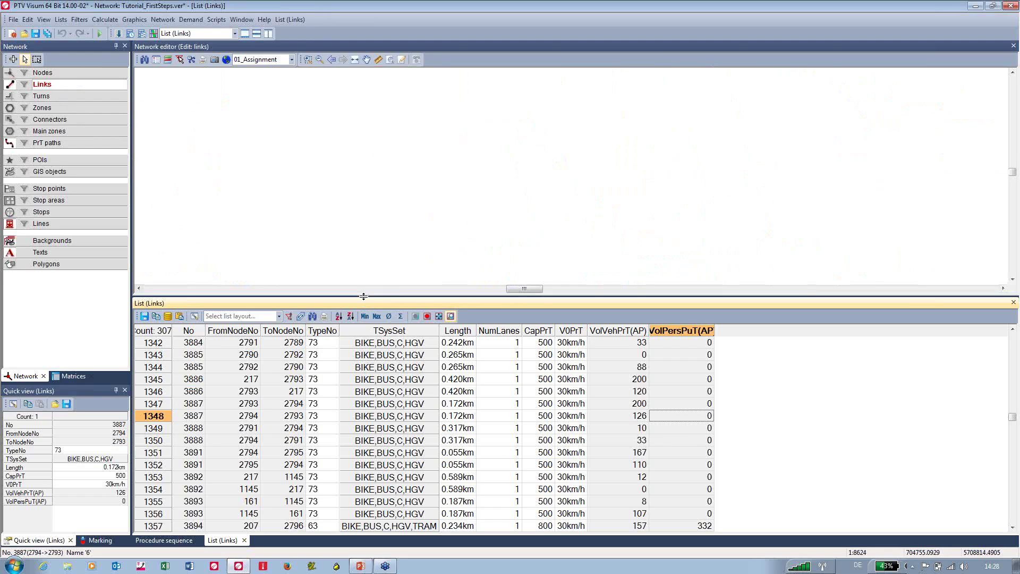
Step: Enlarge the network editor by shrinking the Links list pane and show a wider part of the network
drag(364, 295, 367, 379)
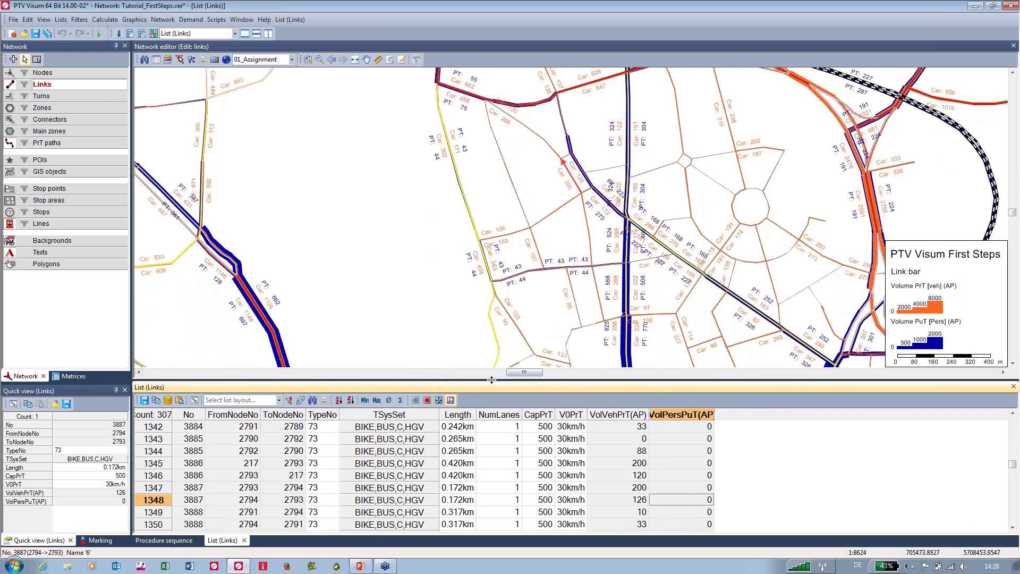
drag(491, 379, 492, 402)
click(514, 258)
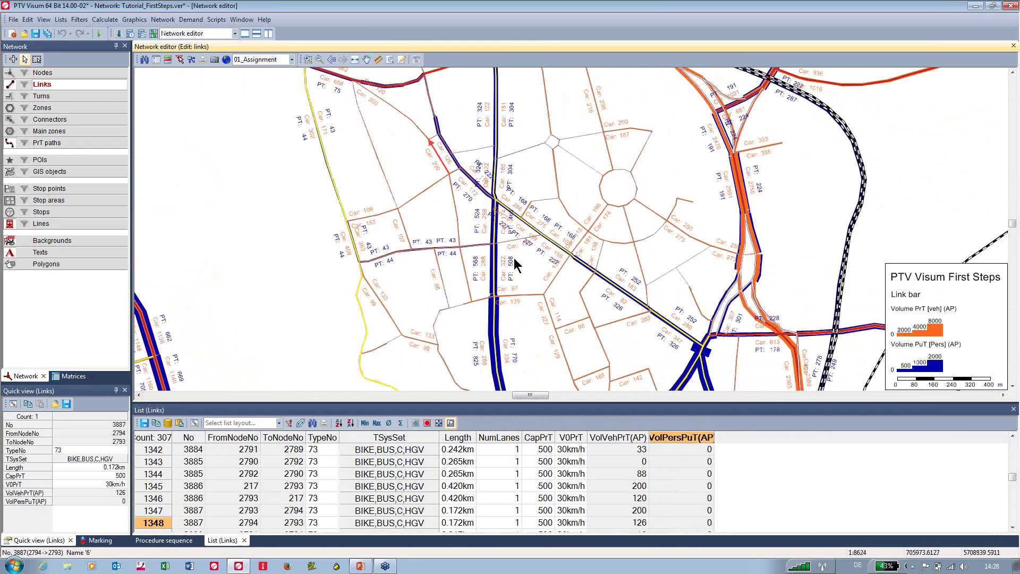
scroll(514, 258, down, 3)
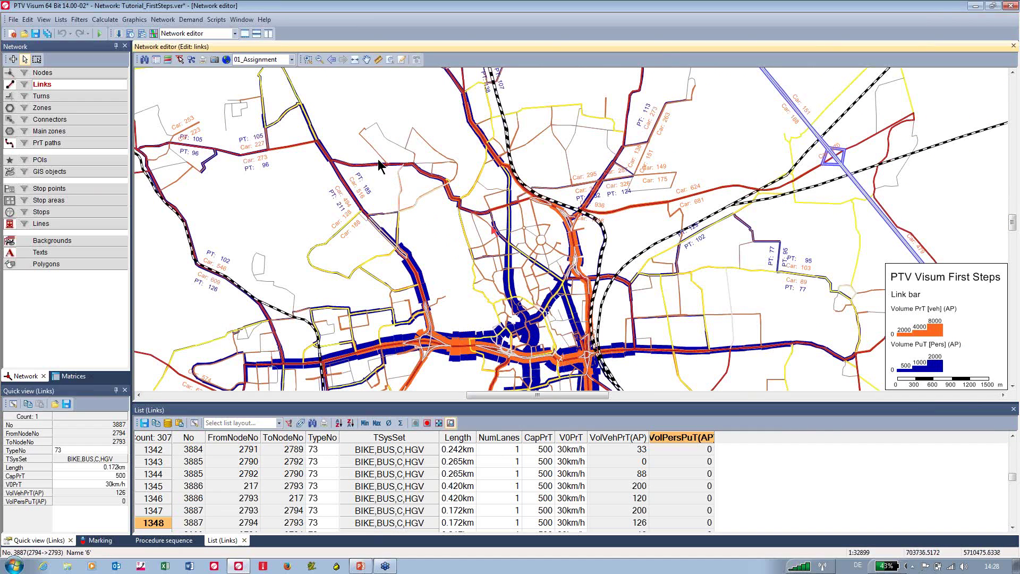
Step: Apply the 02_Bridge graphic parameters and draw a link from bridge bearing node 156604589 to node 504 via two intermediate points
click(292, 61)
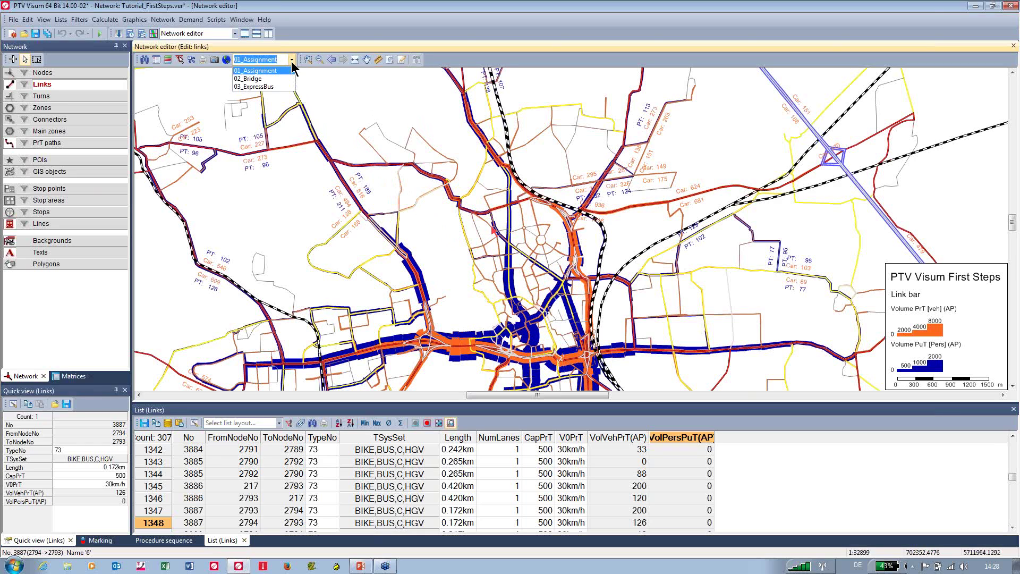
click(270, 80)
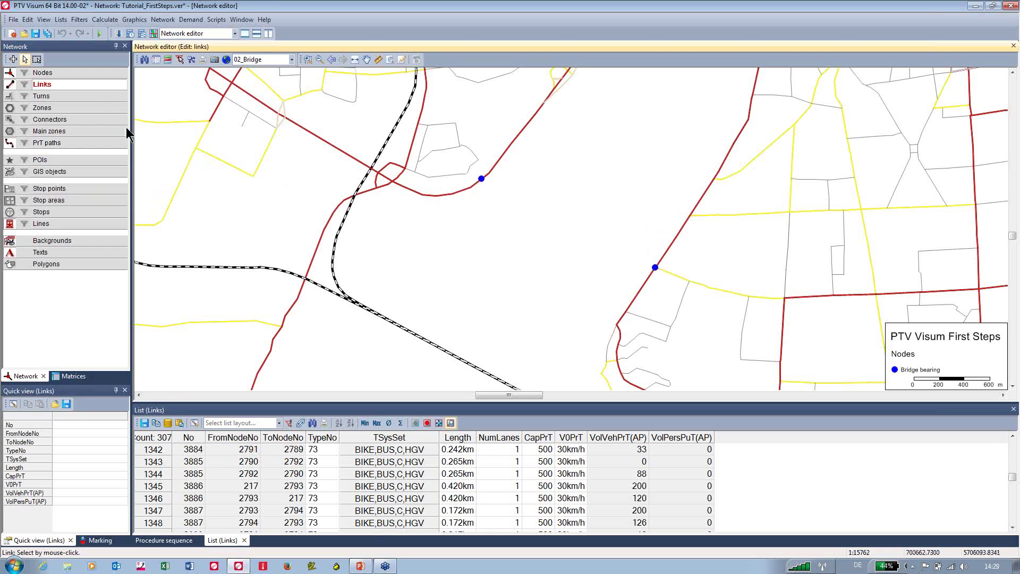
click(13, 60)
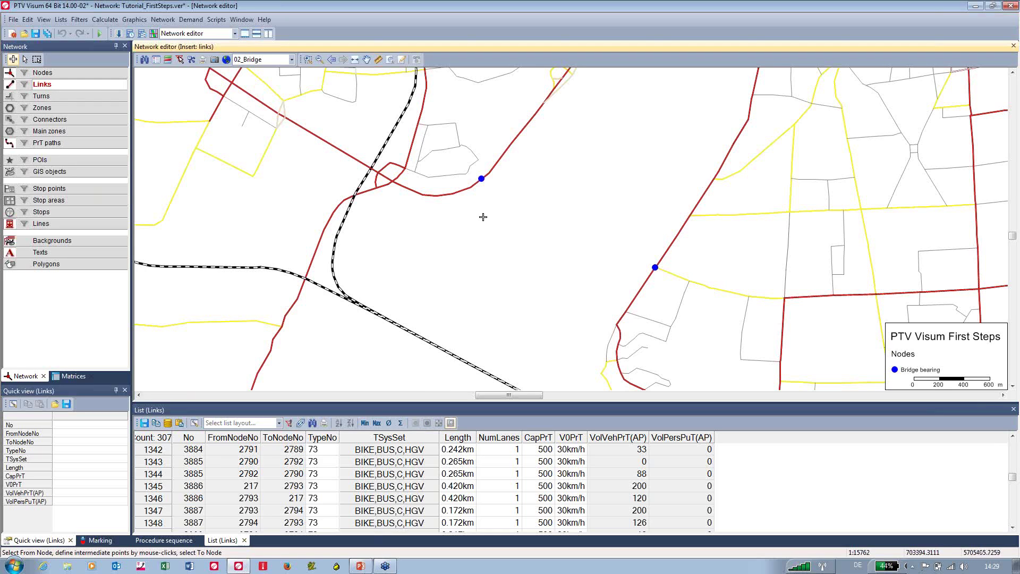
click(483, 180)
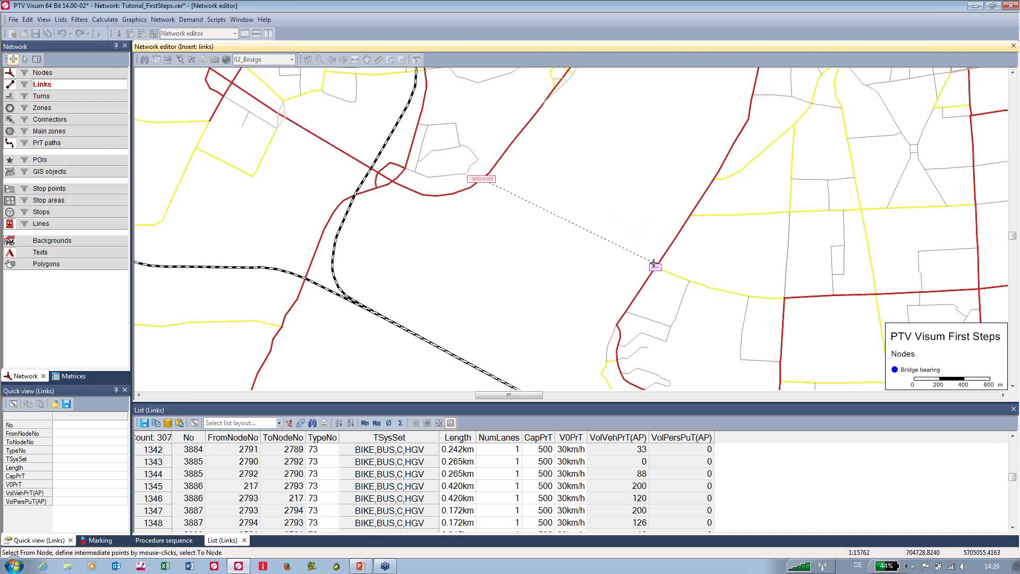
click(560, 197)
click(656, 267)
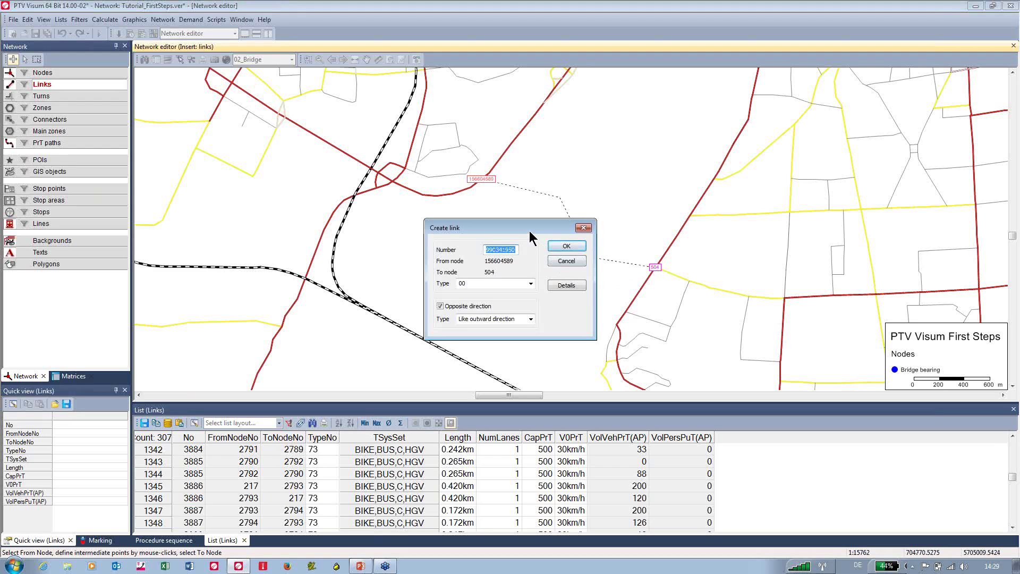
Step: Create the bridge link with type 36 HVS a.O. 1FS 60 in both directions, accept deleting the assignment results, and return to edit mode
drag(529, 230, 488, 198)
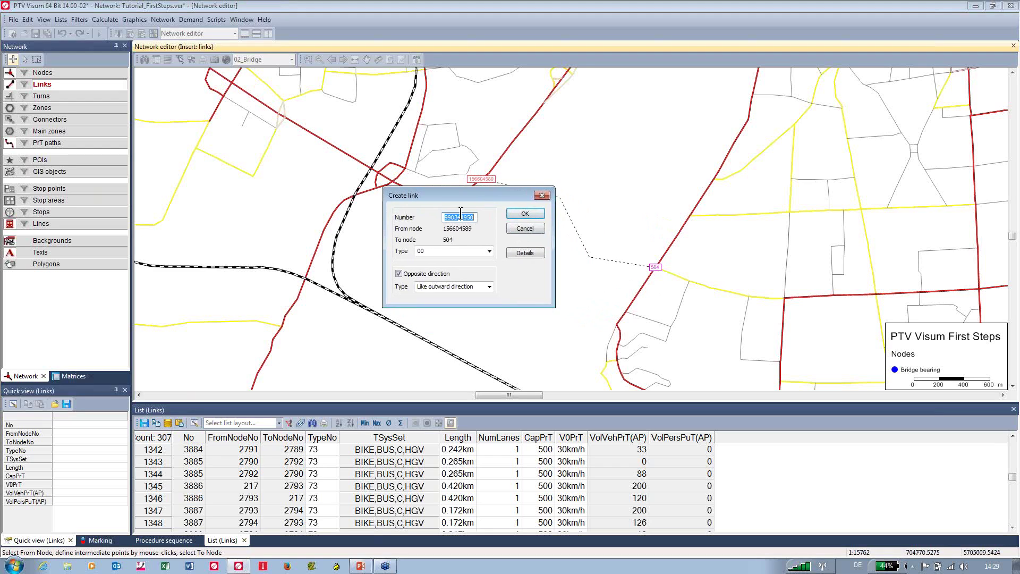
click(489, 251)
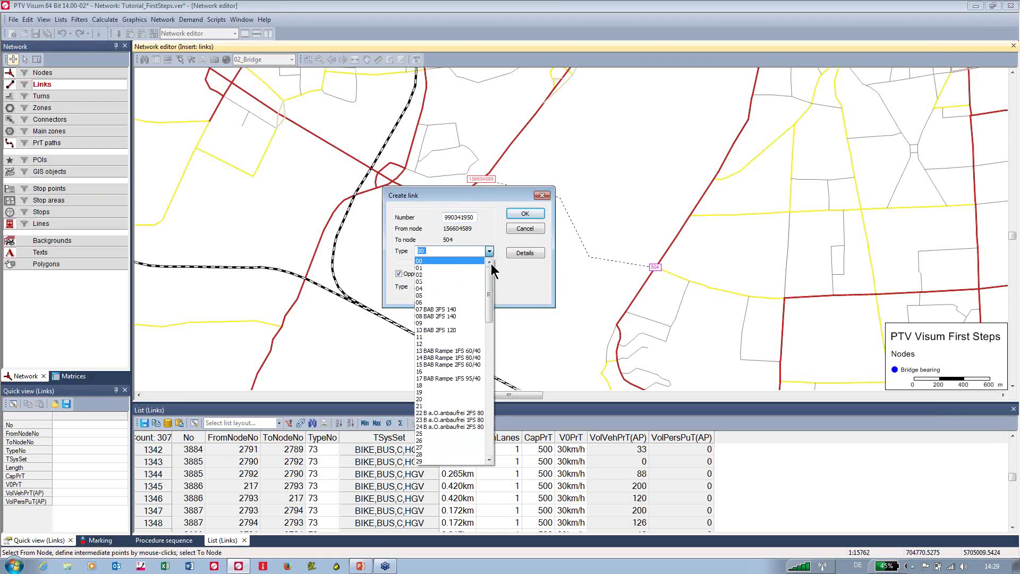
drag(491, 277, 493, 308)
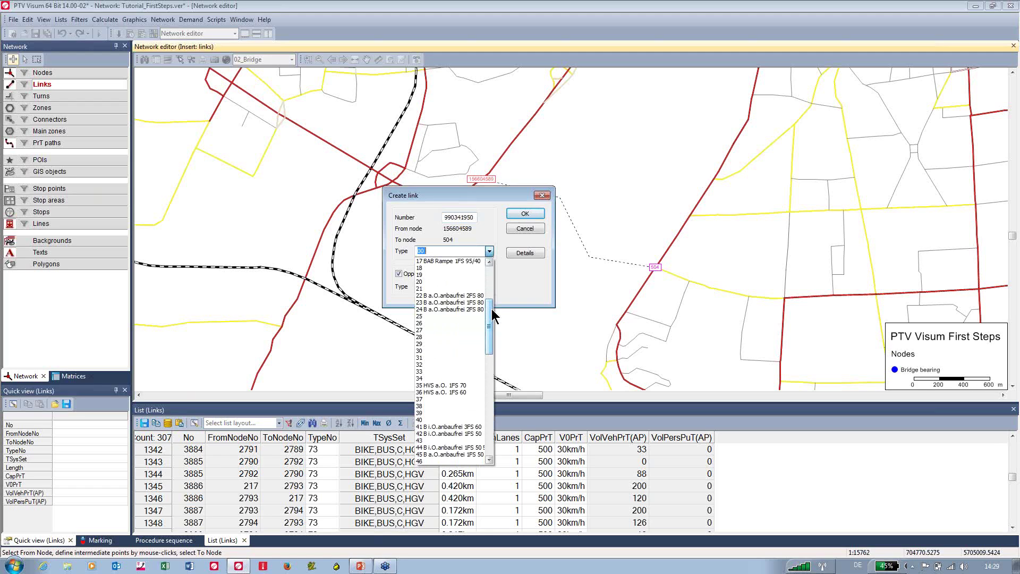
click(439, 394)
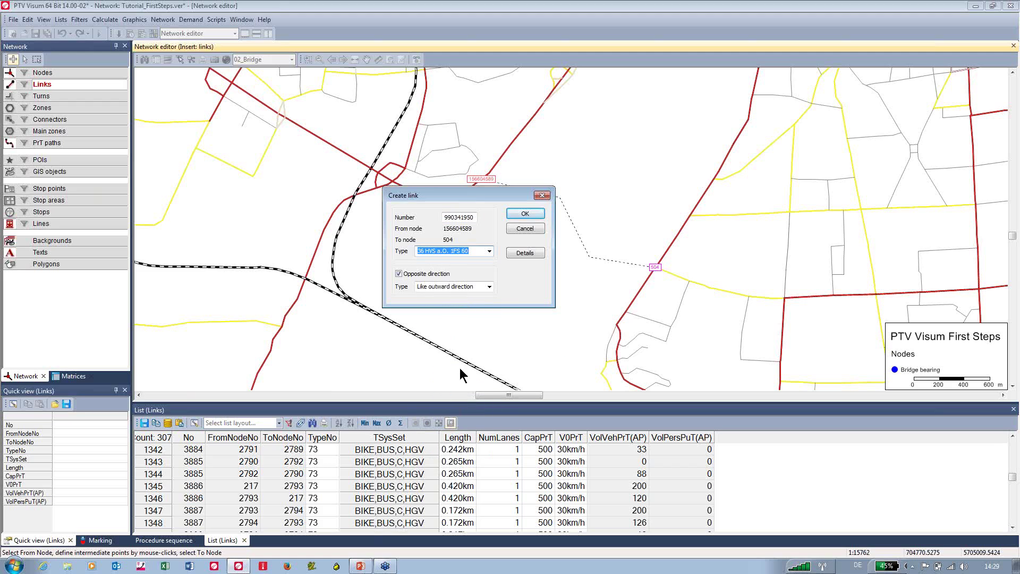
click(526, 215)
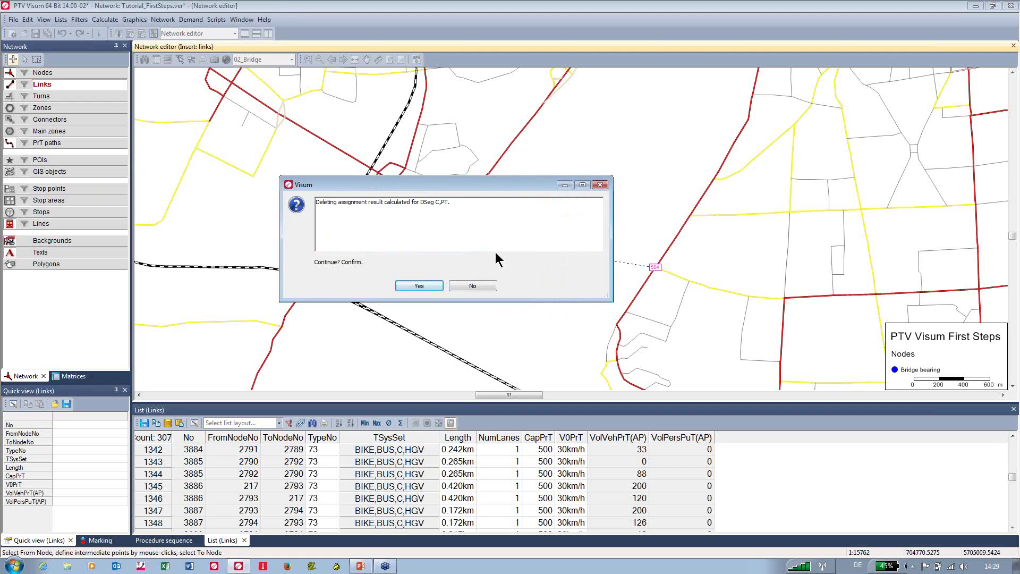
click(425, 288)
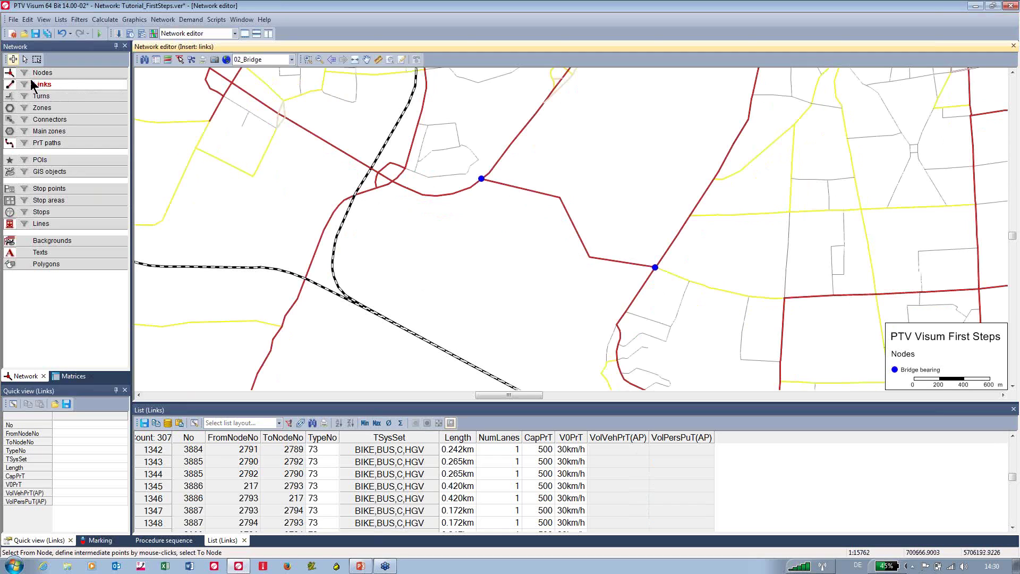
click(24, 59)
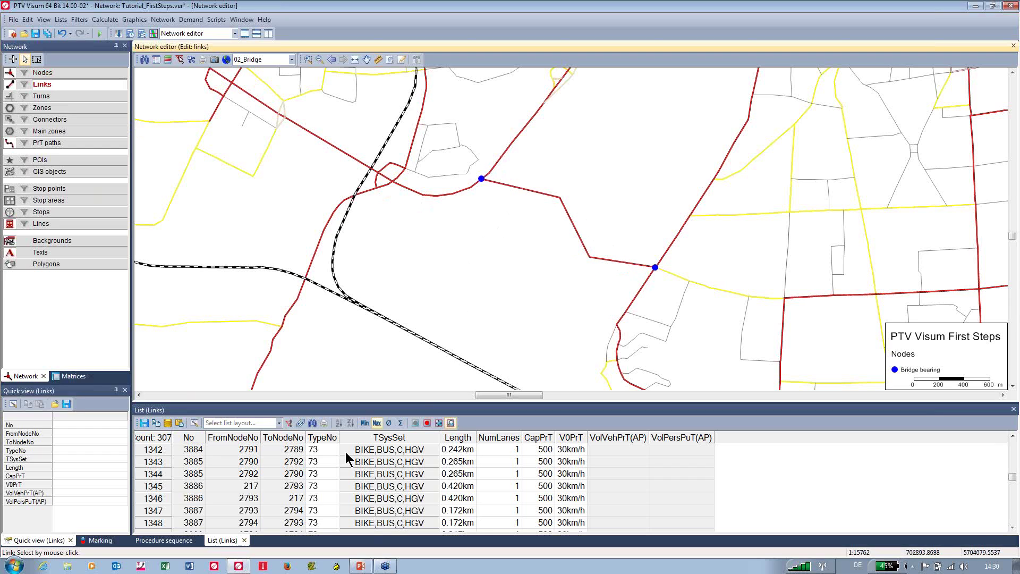
Step: Rerun the procedure sequence with the new bridge and display the network with the 01_Assignment graphic parameters
click(172, 540)
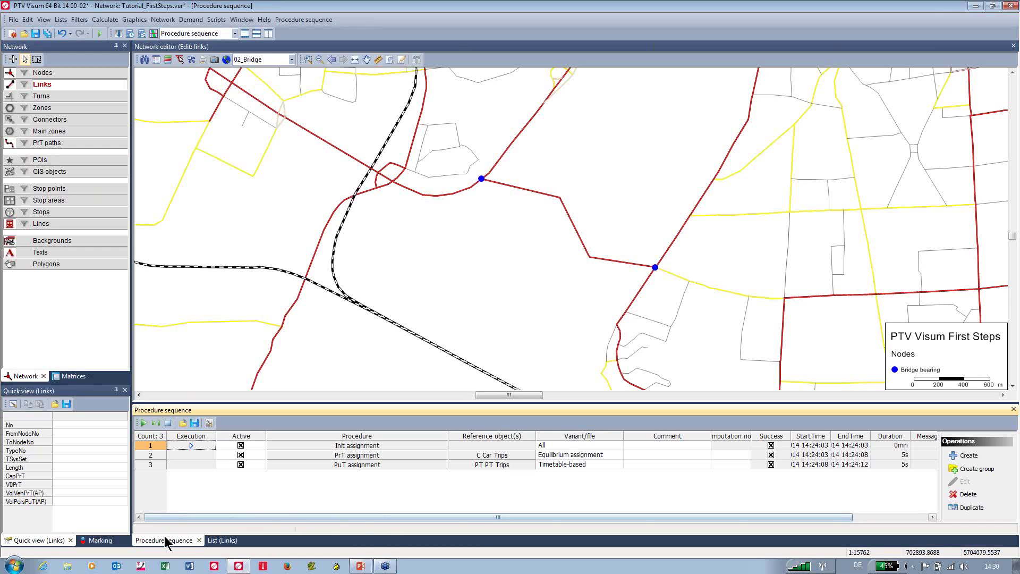
click(142, 422)
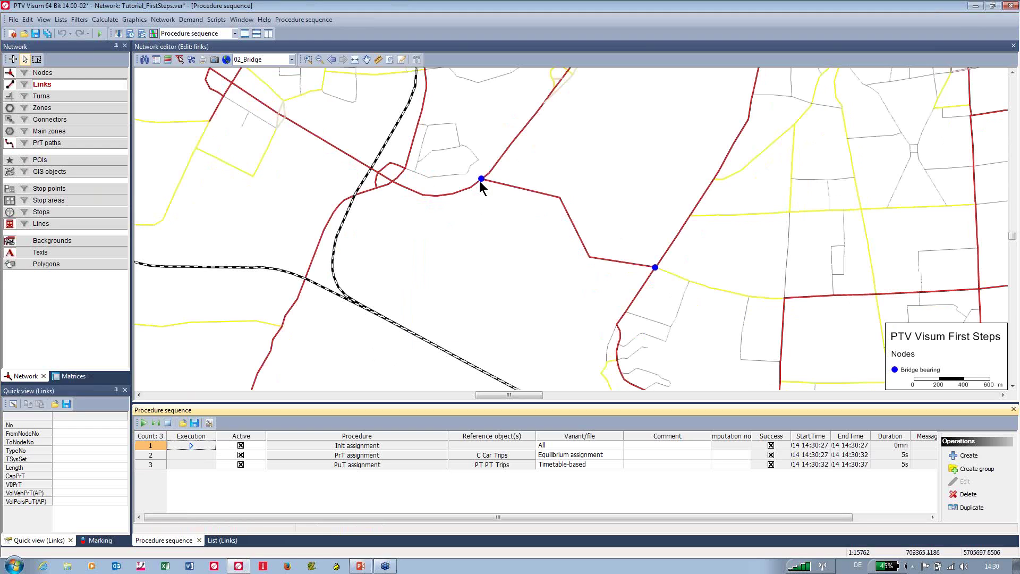
click(292, 60)
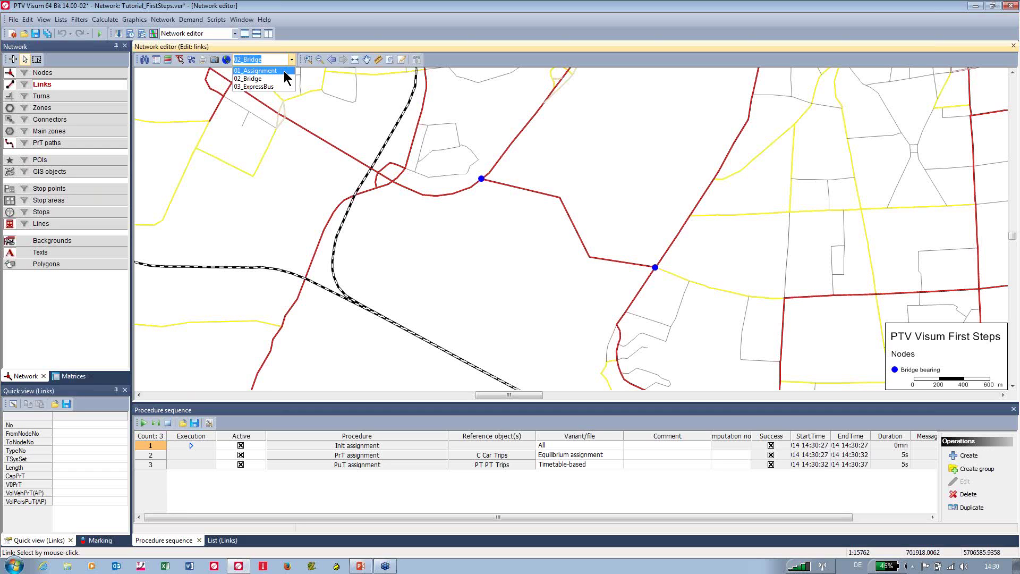
click(284, 72)
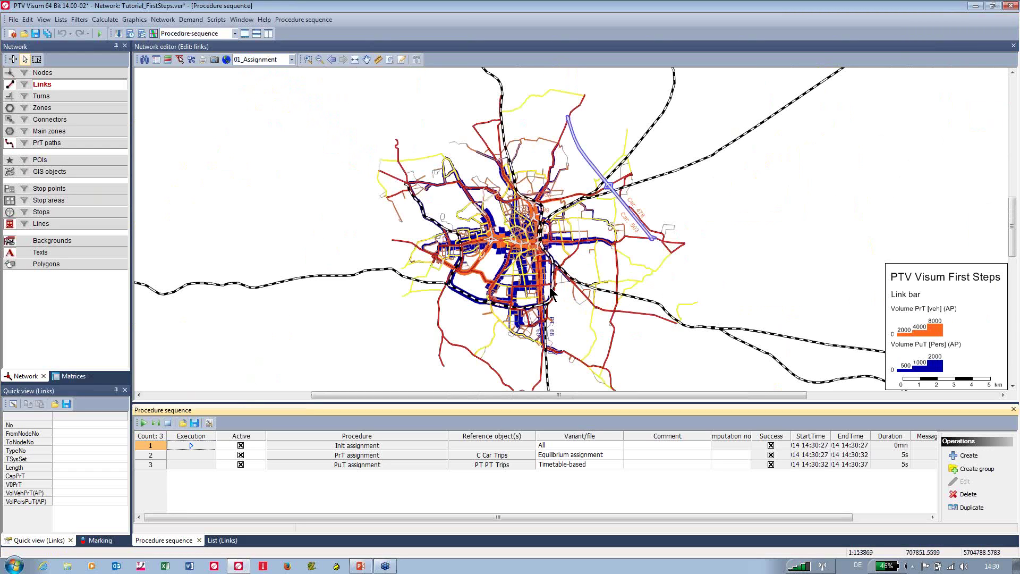
Step: Examine the PrT and PuT volumes on the new bridge link and the surrounding roads
scroll(576, 245, up, 5)
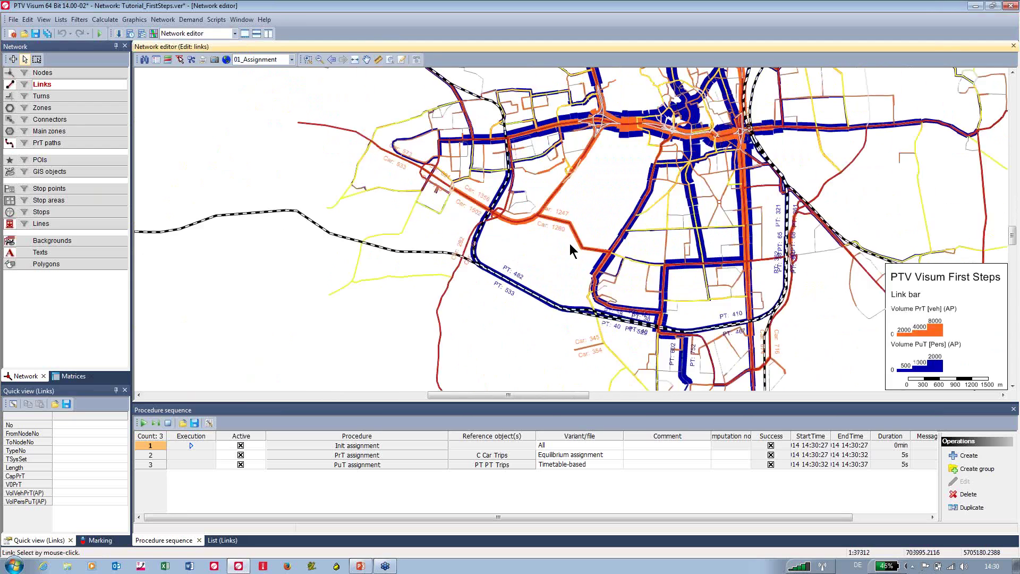
scroll(571, 245, up, 1)
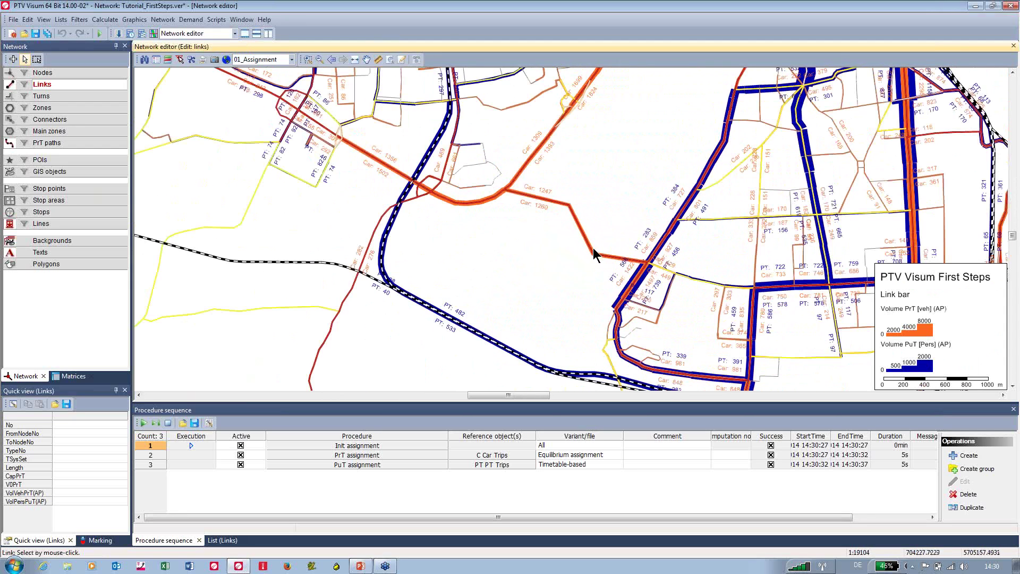
scroll(581, 240, up, 2)
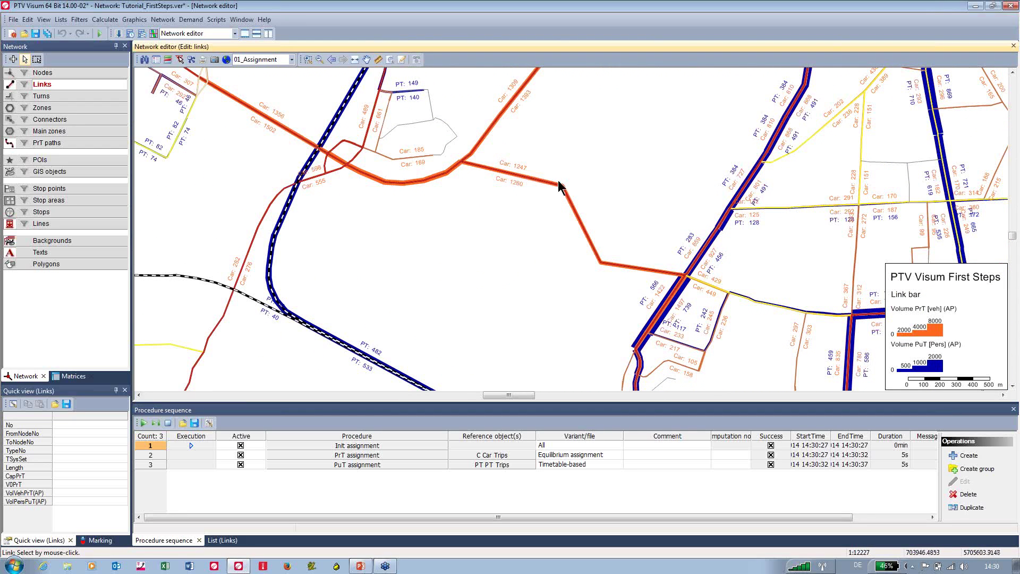
scroll(585, 205, down, 3)
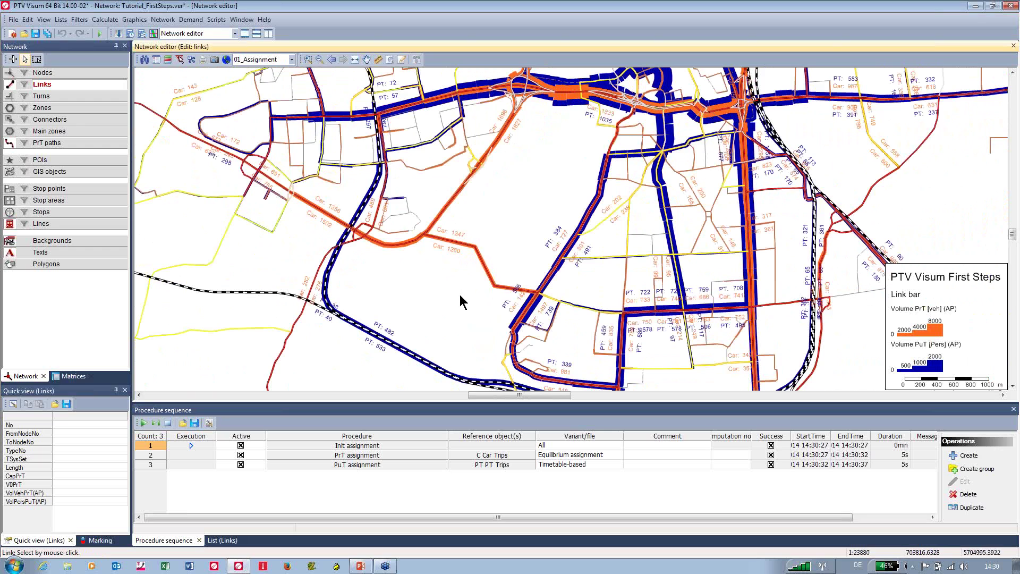
scroll(460, 295, up, 3)
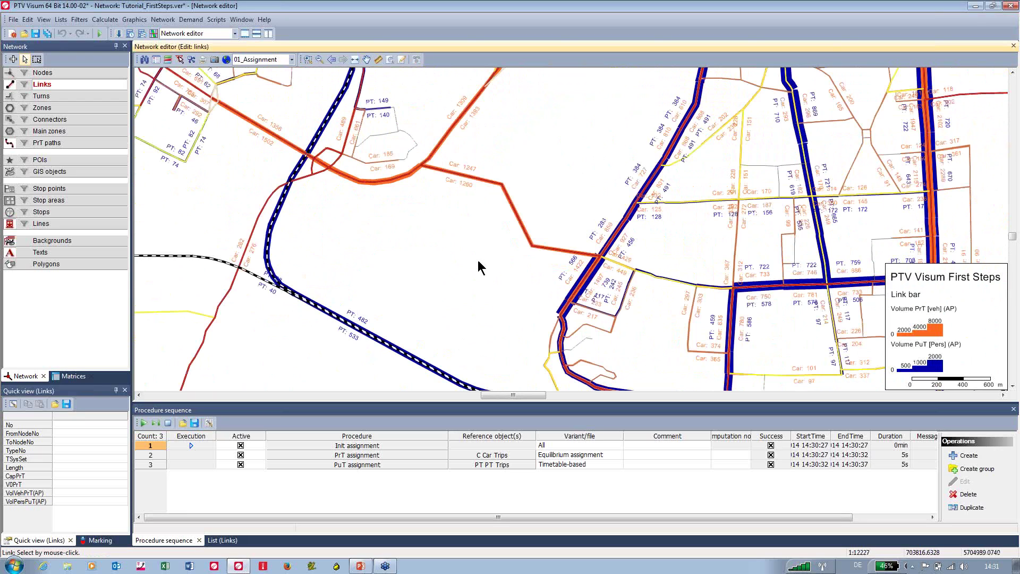
scroll(481, 267, up, 1)
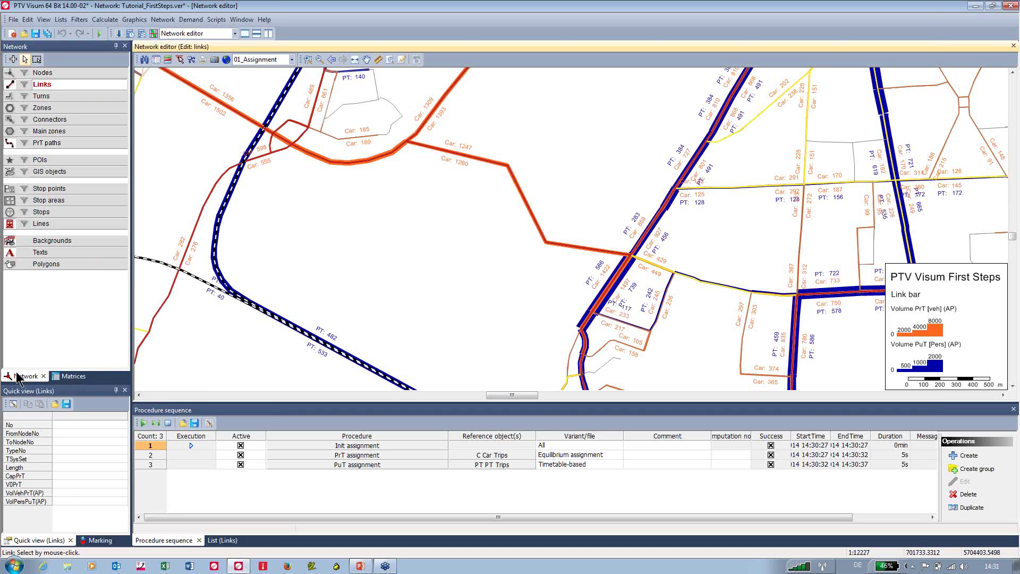
Step: Open the 100 Car zone demand matrix from the data matrices in an enlarged matrix editor
click(66, 377)
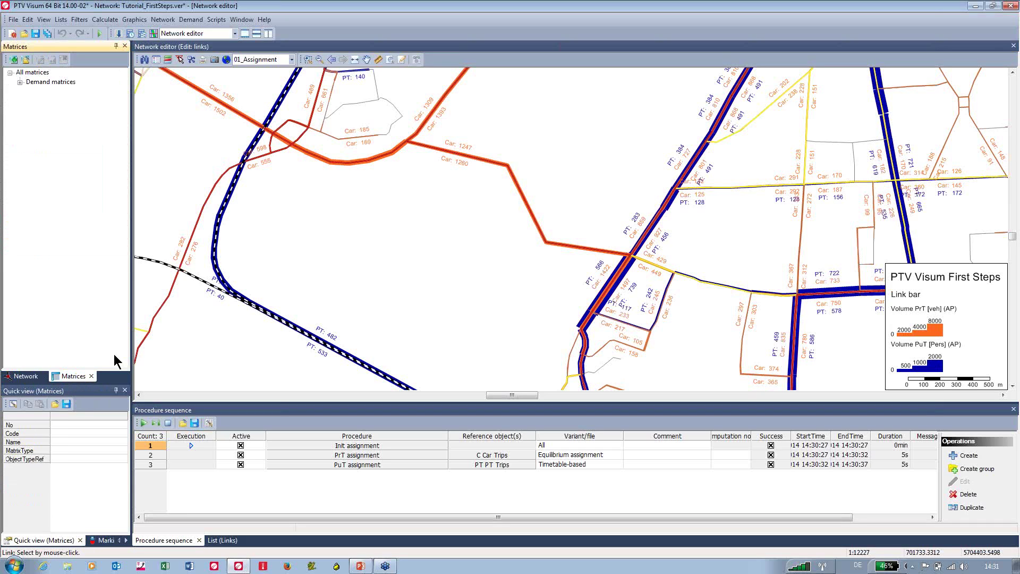
click(20, 82)
click(31, 91)
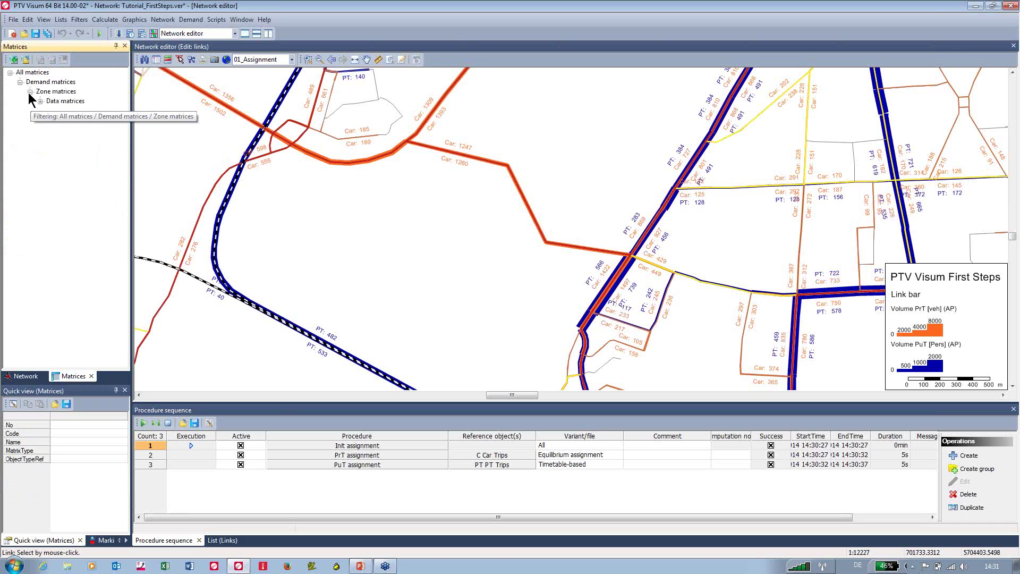
click(40, 101)
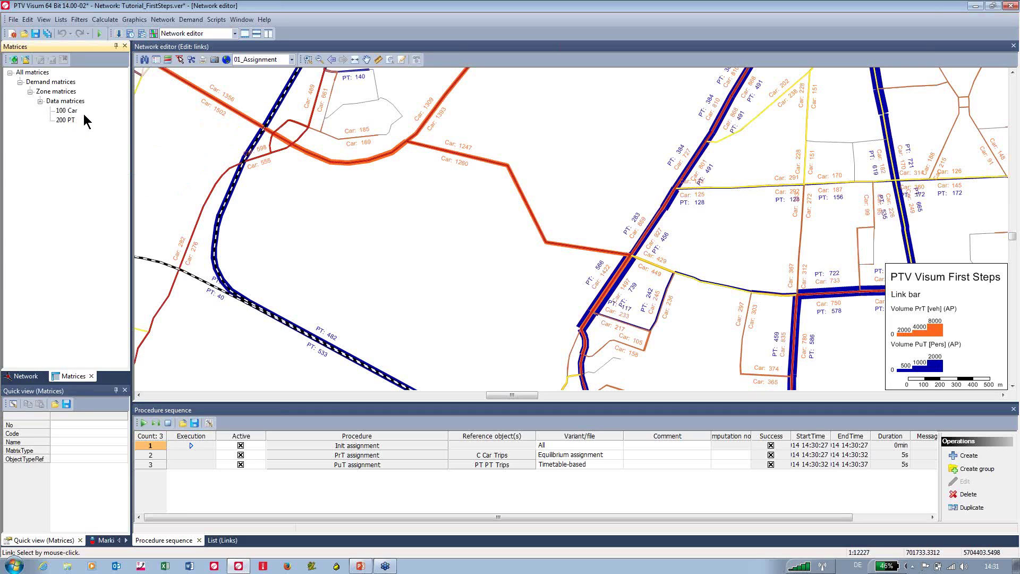
mouse_move(78, 122)
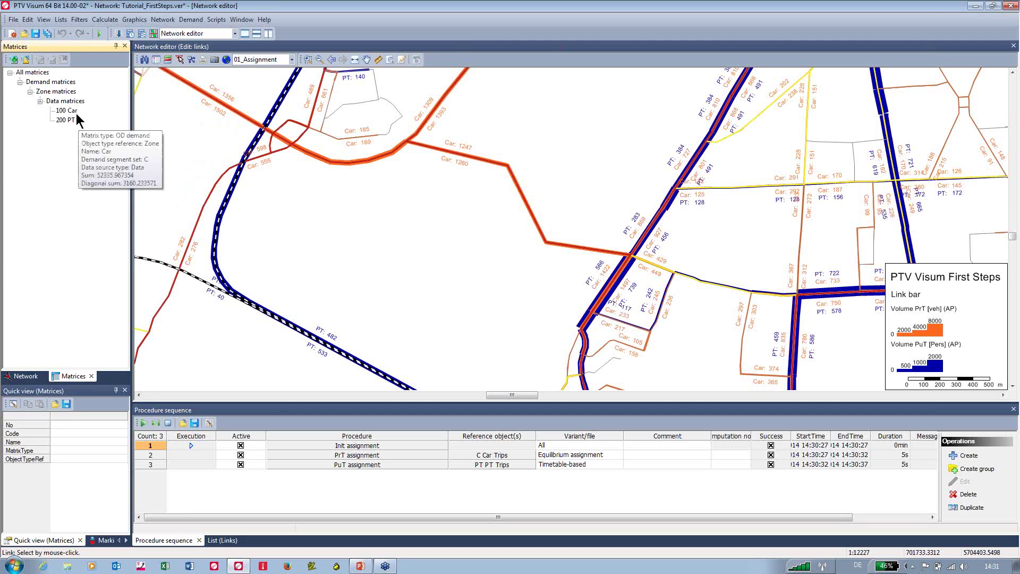
double_click(75, 113)
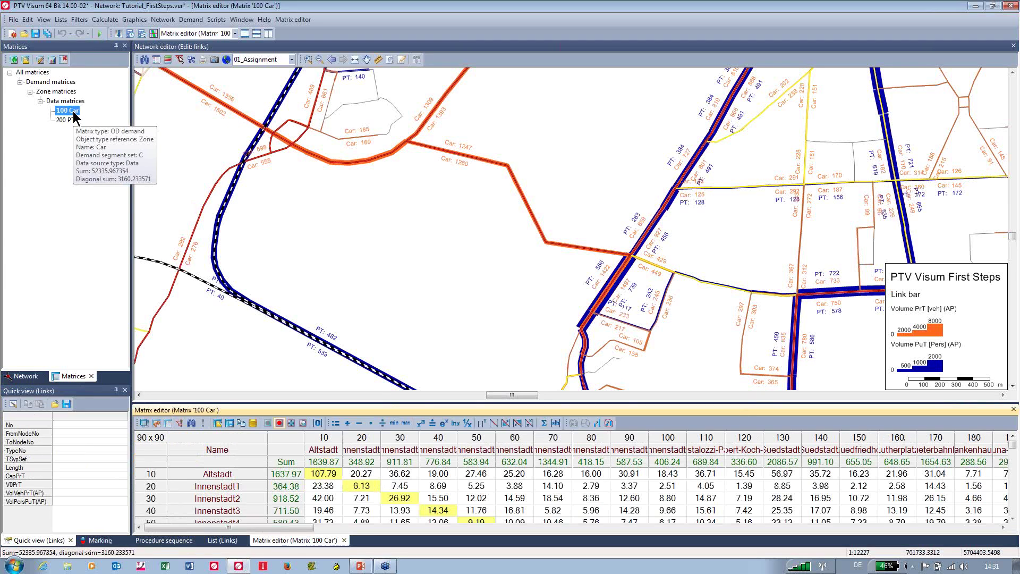
drag(325, 401, 325, 231)
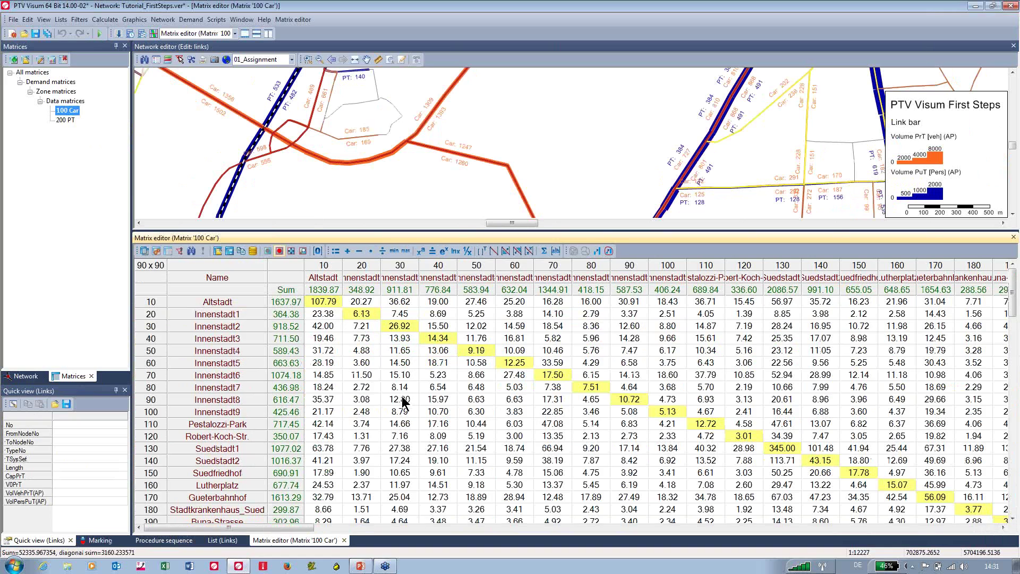
Step: Inspect individual cells of the Car matrix and enlarge the network map to show most of the city
click(555, 326)
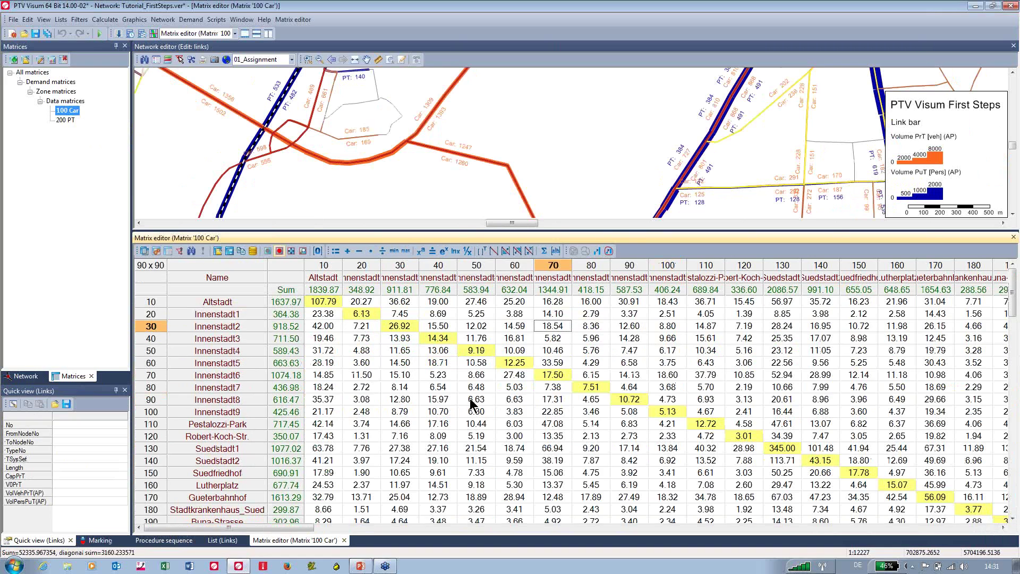
double_click(444, 403)
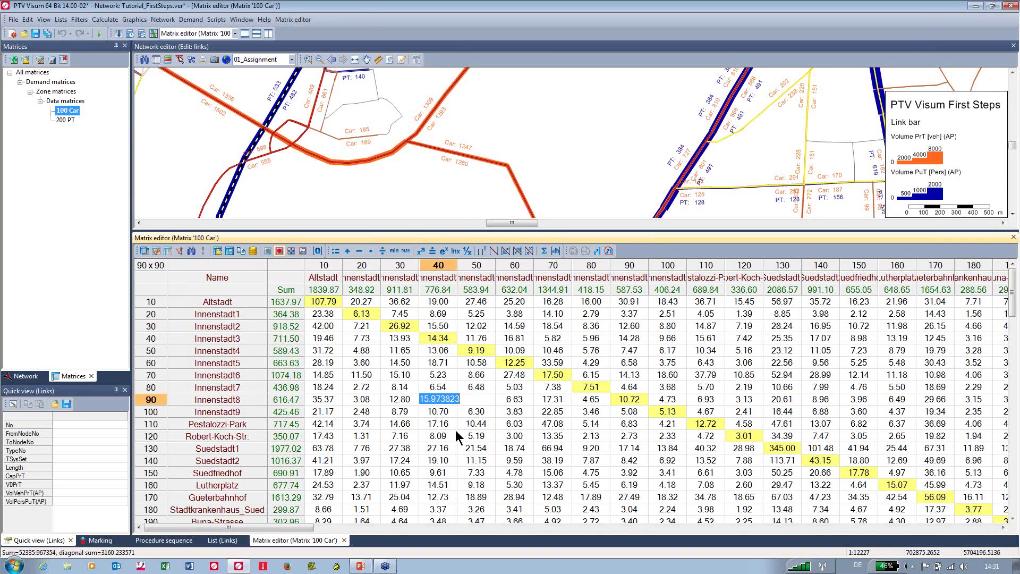
click(523, 427)
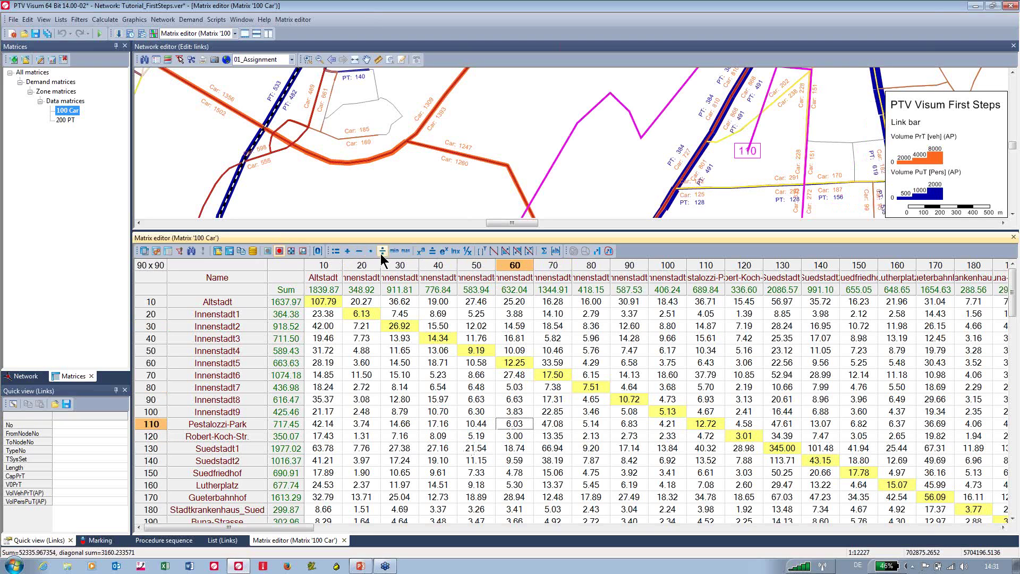
drag(412, 234, 412, 375)
click(414, 256)
scroll(415, 256, down, 3)
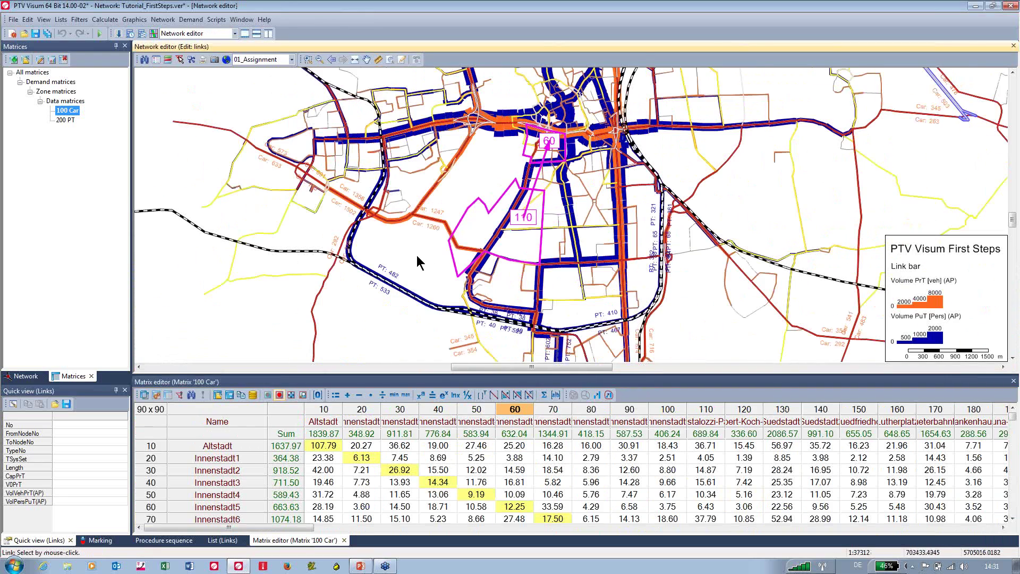
Step: Examine several origin-destination relations of the Car matrix together with their zones highlighted in the network
click(562, 474)
click(613, 469)
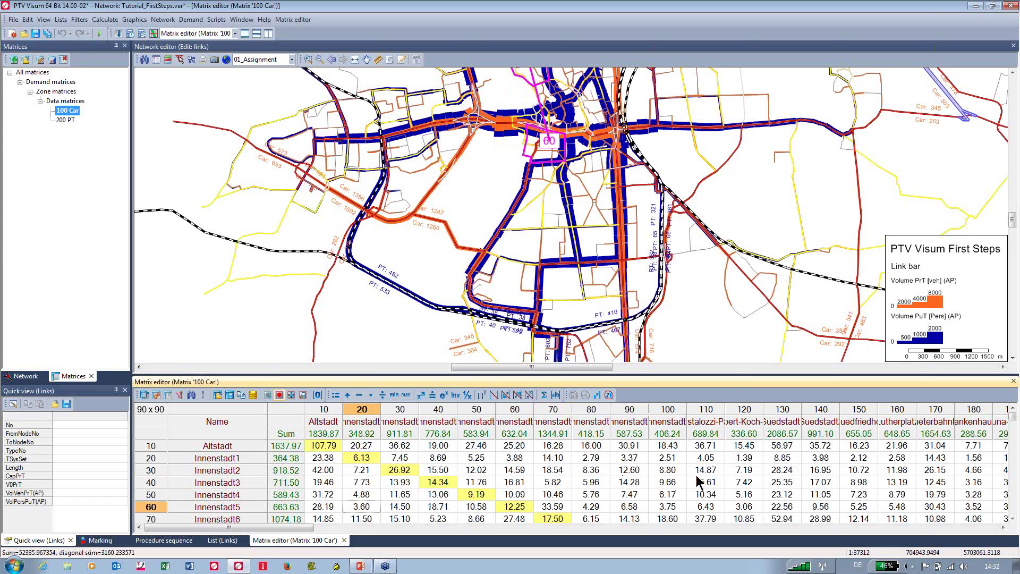
click(745, 471)
click(450, 459)
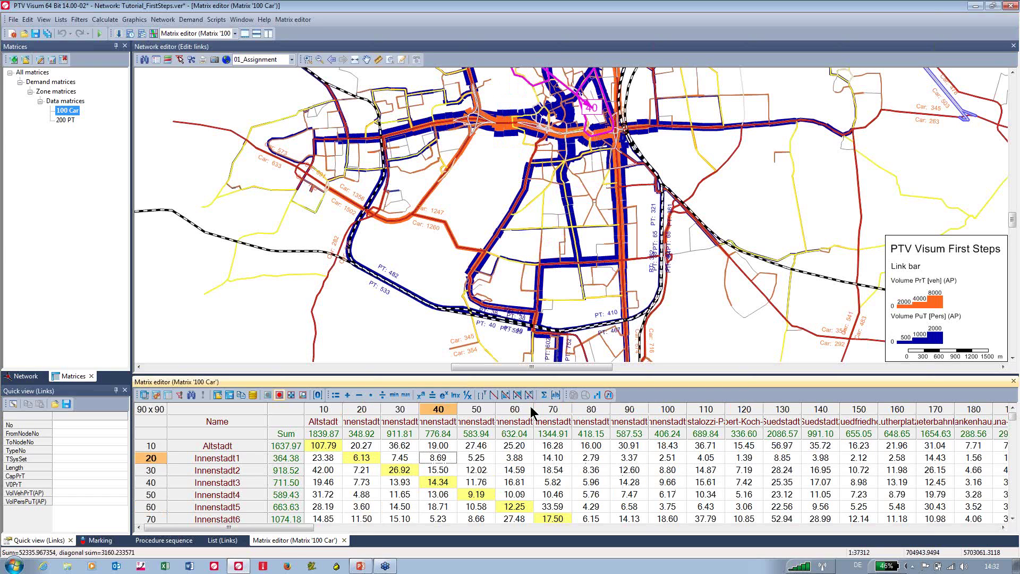
scroll(623, 244, down, 2)
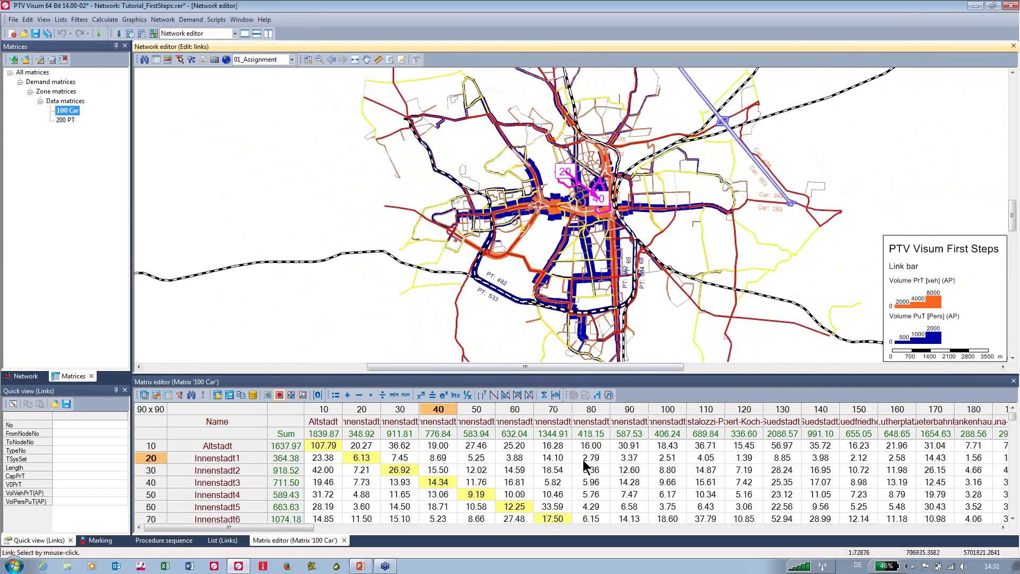
click(454, 516)
click(735, 506)
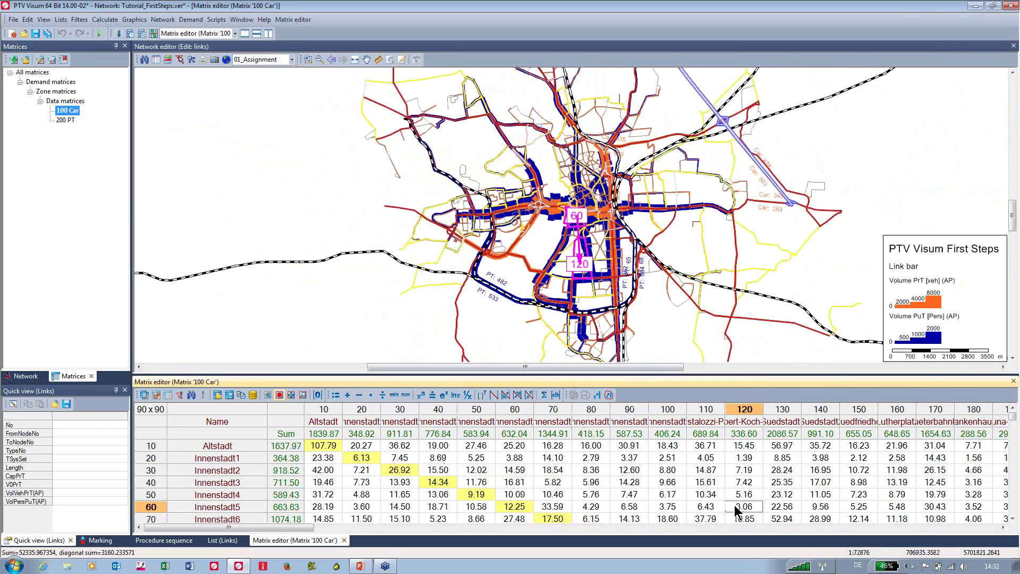
click(808, 469)
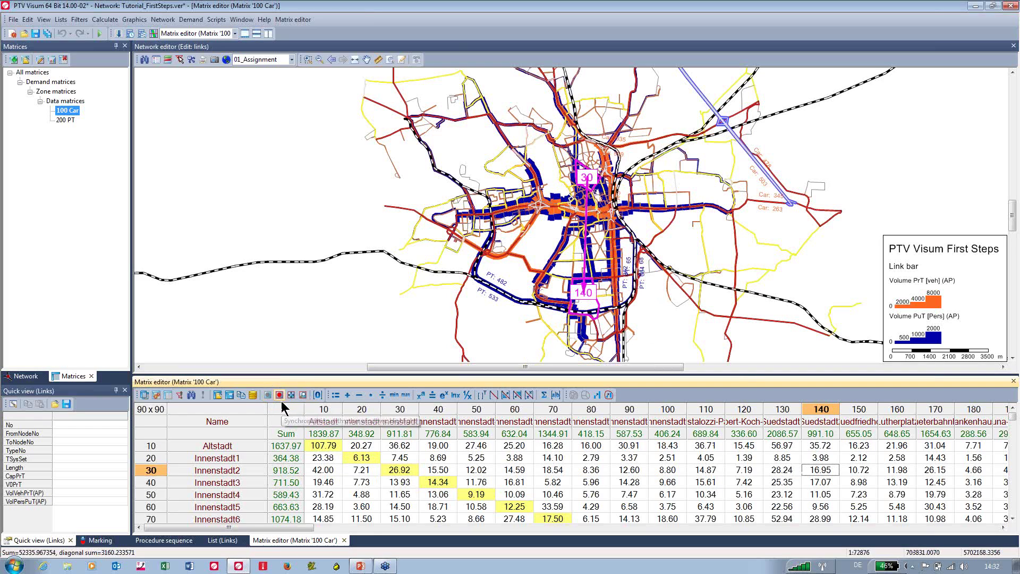
Step: Close the Car matrix editor, shrink the link list and return to the network object types
drag(491, 371, 491, 314)
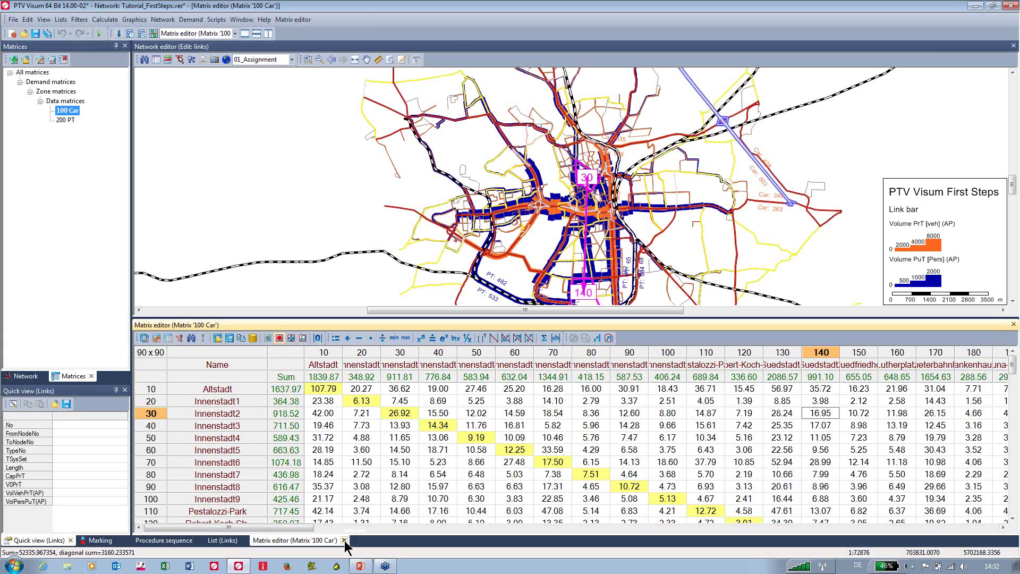
click(344, 541)
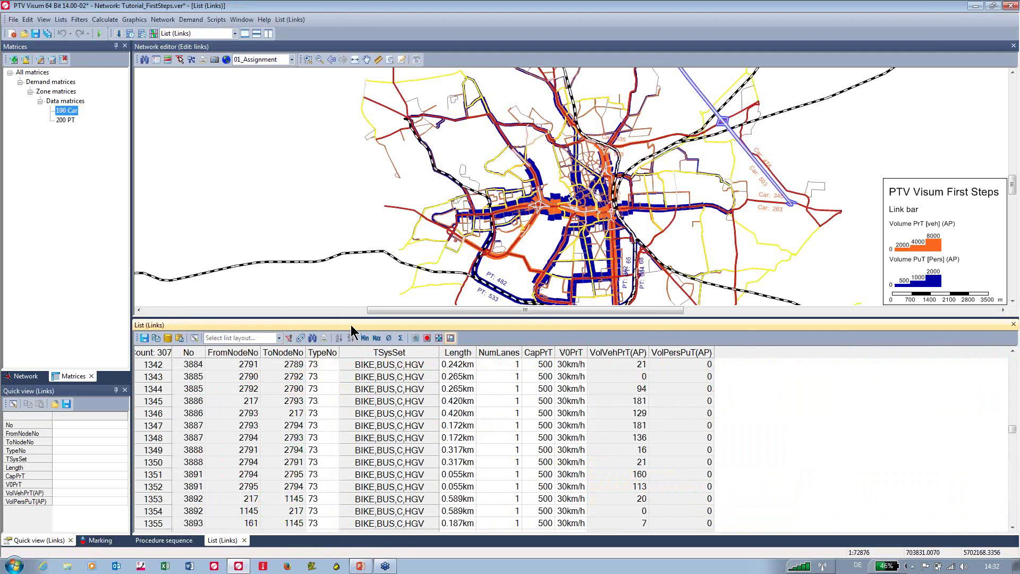
drag(349, 319, 354, 399)
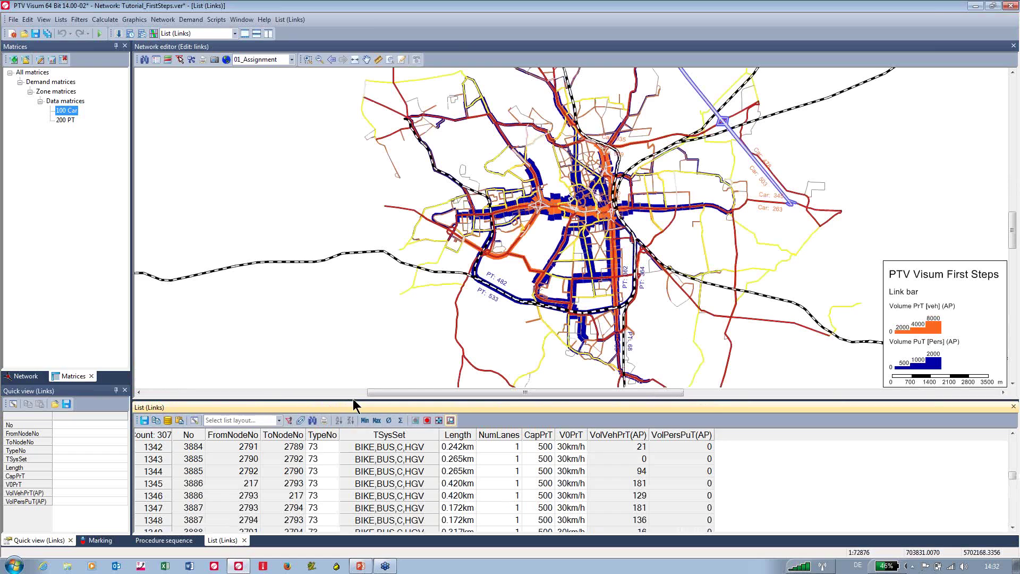
click(25, 376)
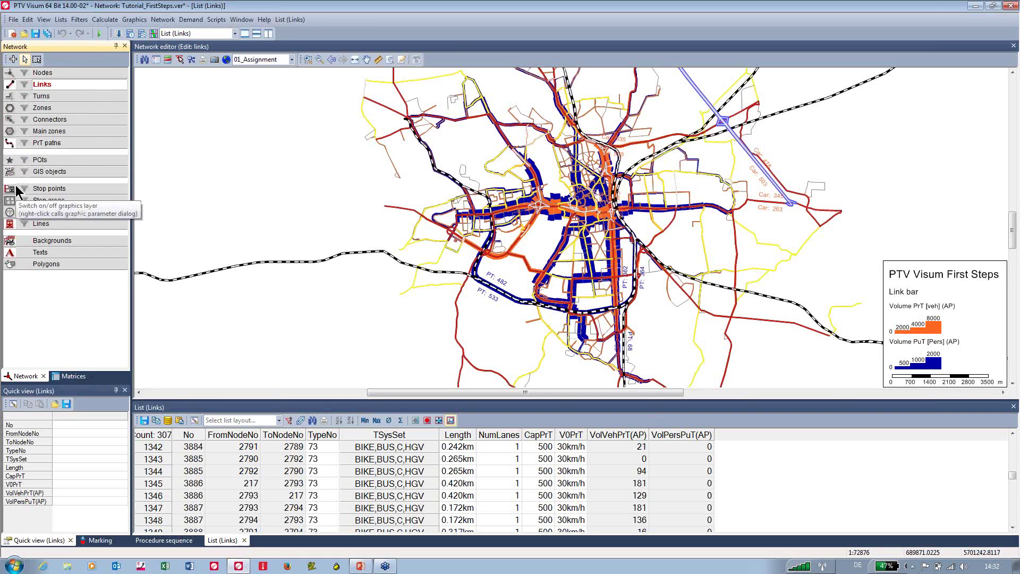
Step: Switch the nodes graphics layer on and off again
click(10, 73)
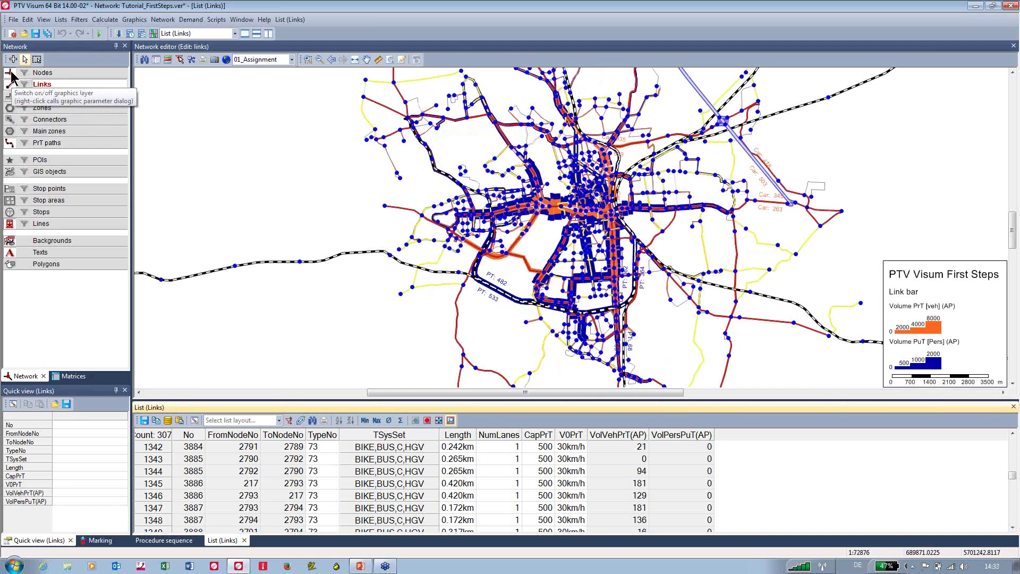
click(10, 73)
click(11, 73)
click(11, 73)
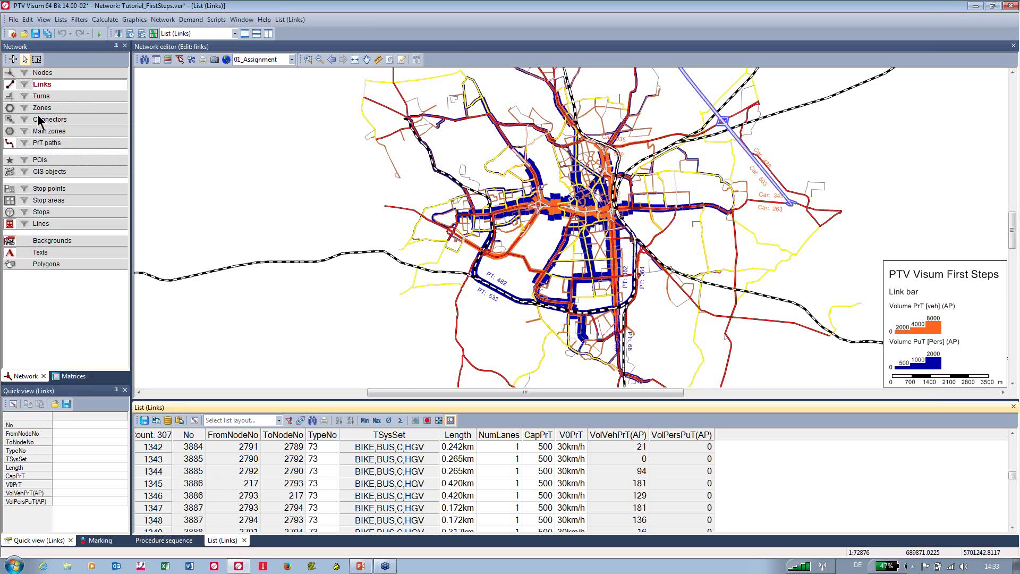
Step: Switch on the zones graphics layer and view the zone boundaries around the city centre
click(10, 120)
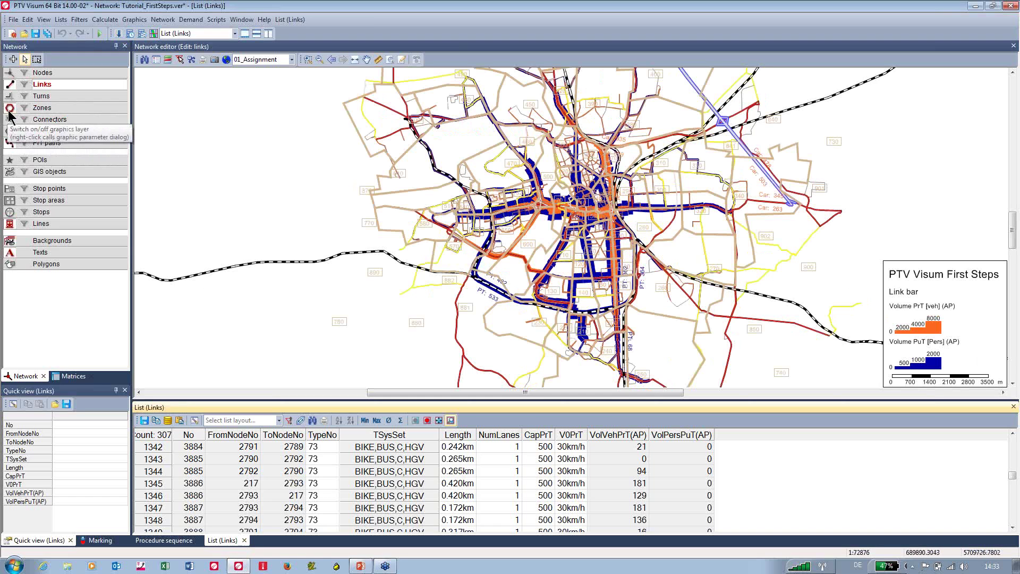
scroll(445, 207, up, 2)
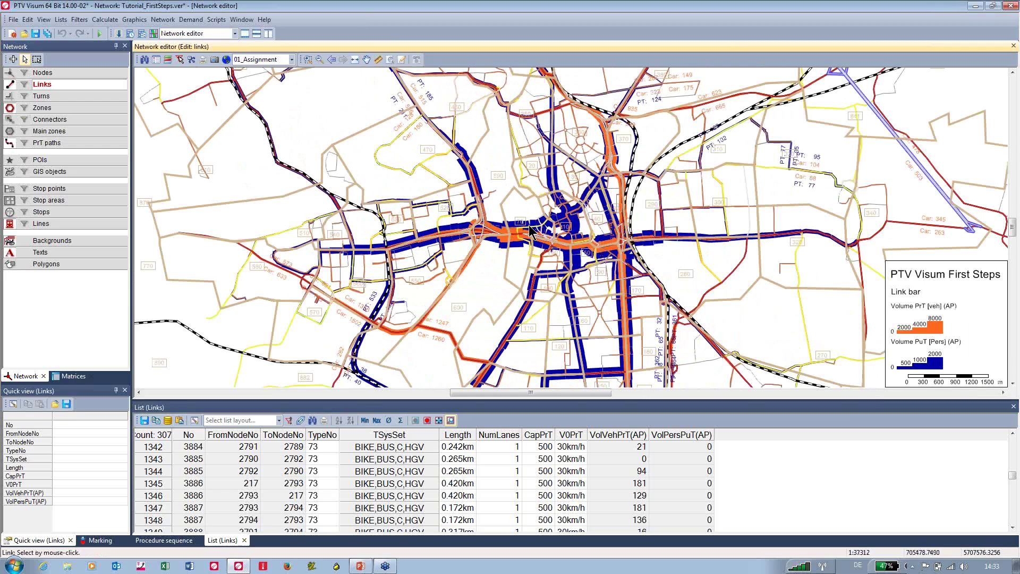
scroll(506, 219, down, 1)
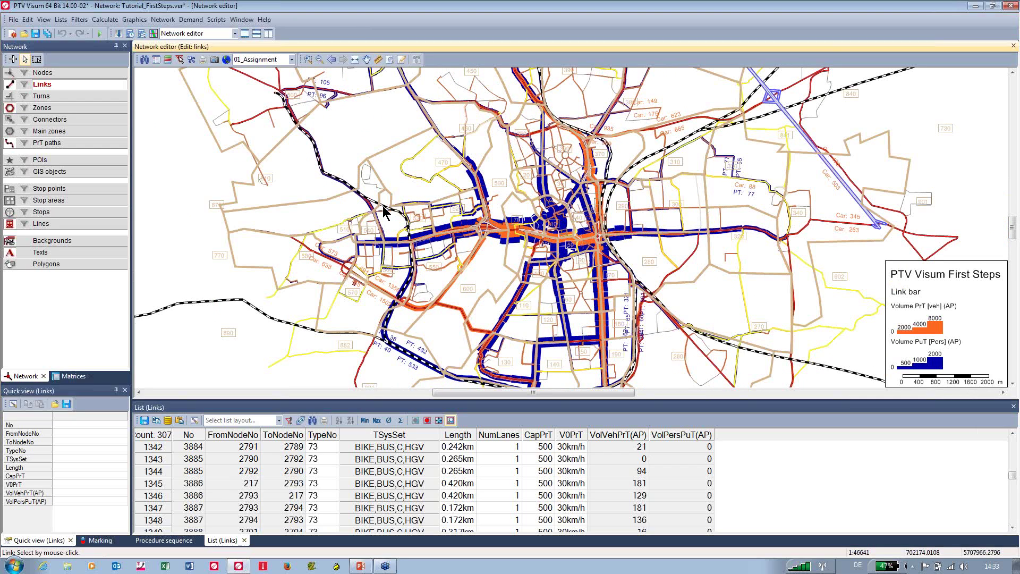
Step: Open the graphic parameters for zones and change the display of active zones to classified
right_click(9, 111)
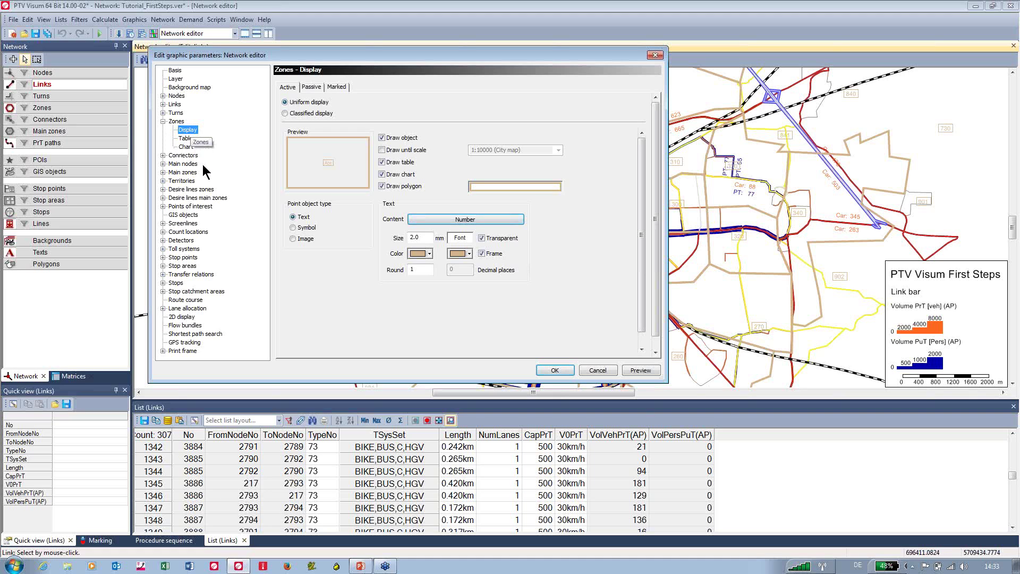
drag(666, 380, 794, 458)
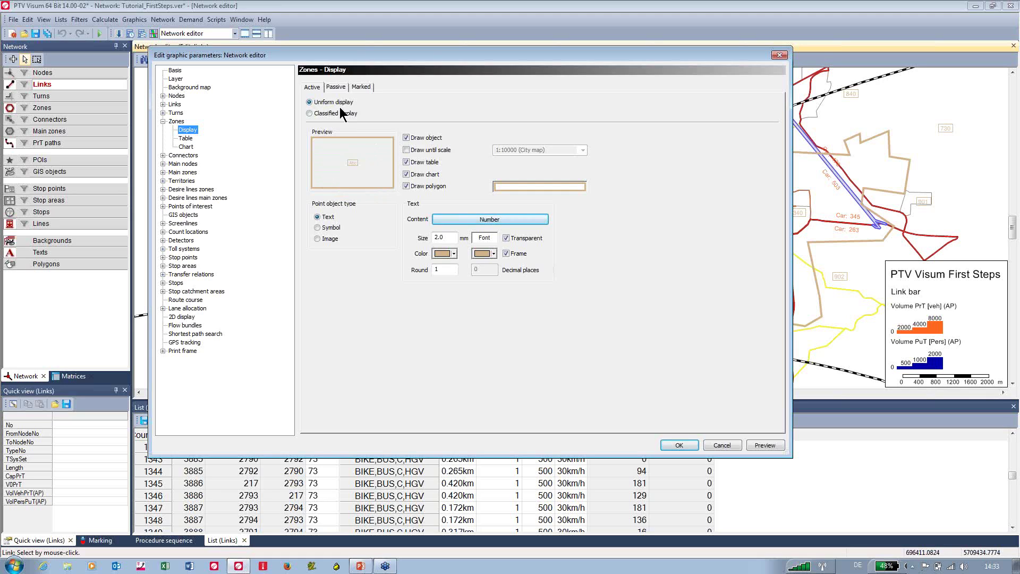
click(309, 113)
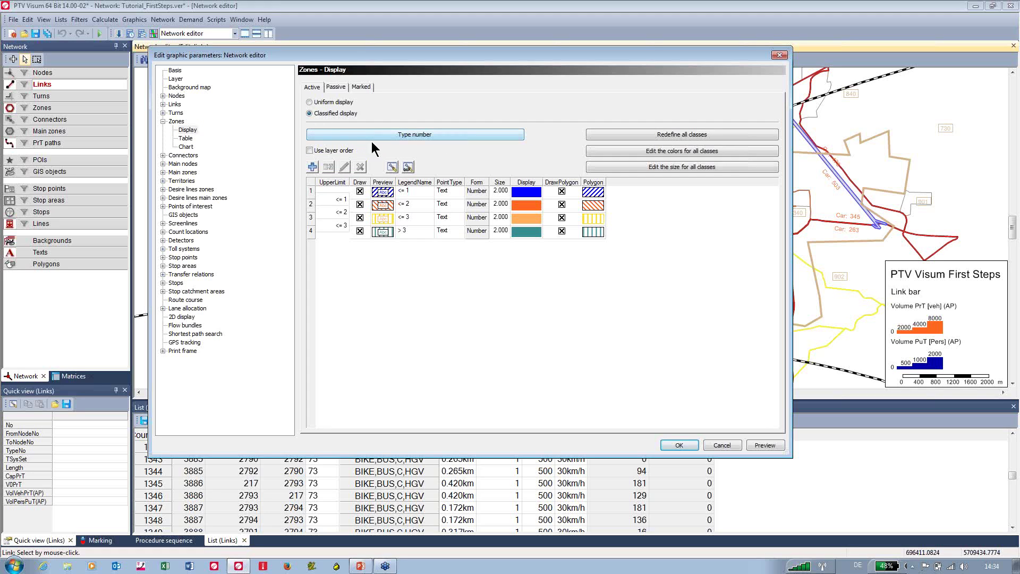
drag(514, 59, 379, 79)
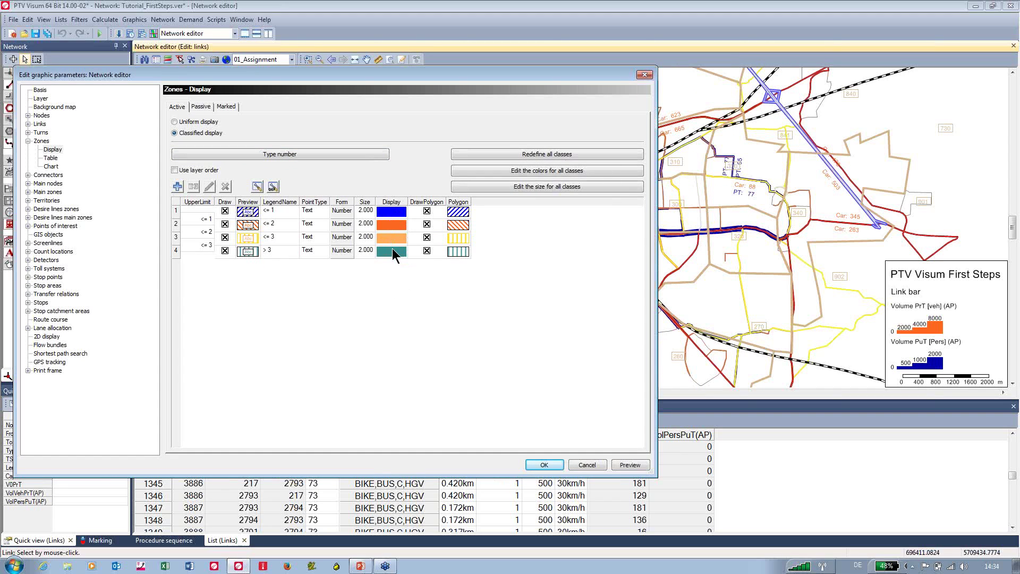
click(393, 212)
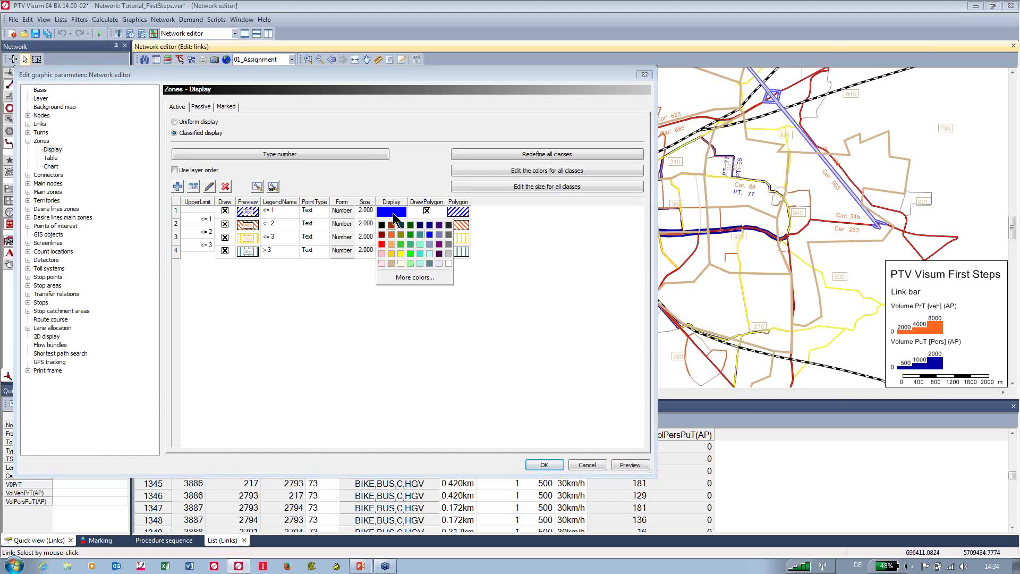
click(577, 255)
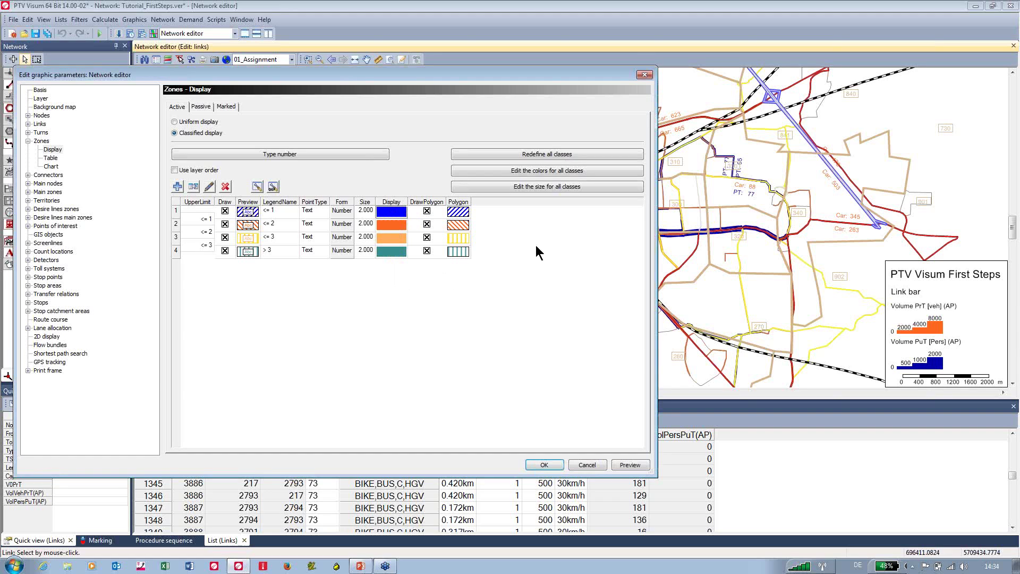
Step: Set the polygon fill style of the zone class <= 1 to solid blue
click(462, 211)
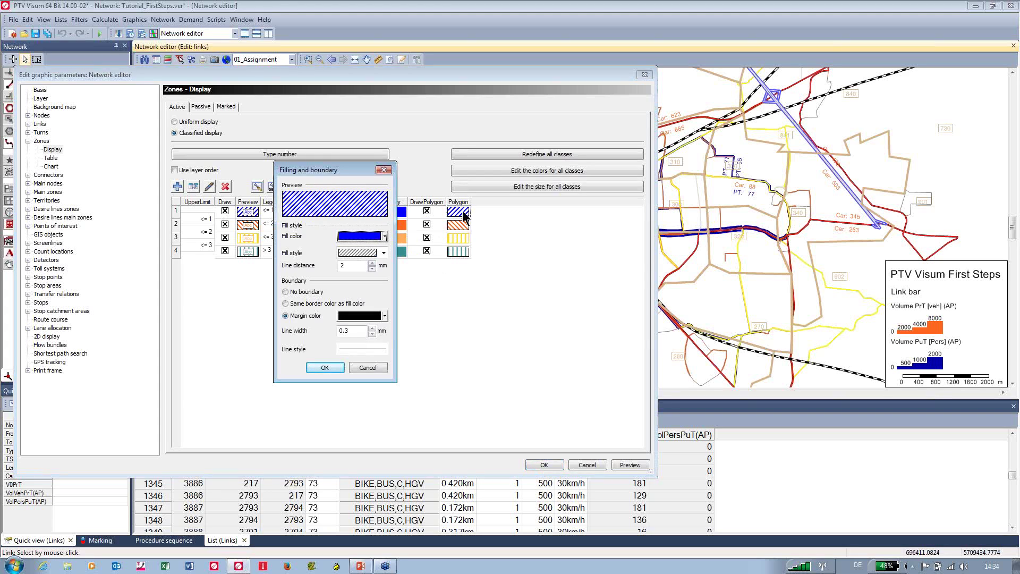
click(384, 253)
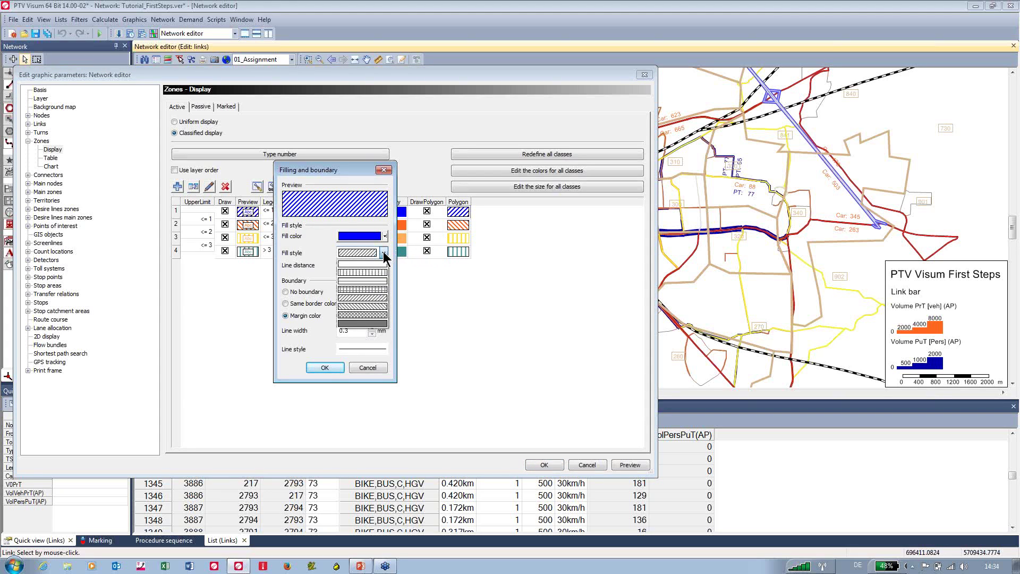
click(376, 324)
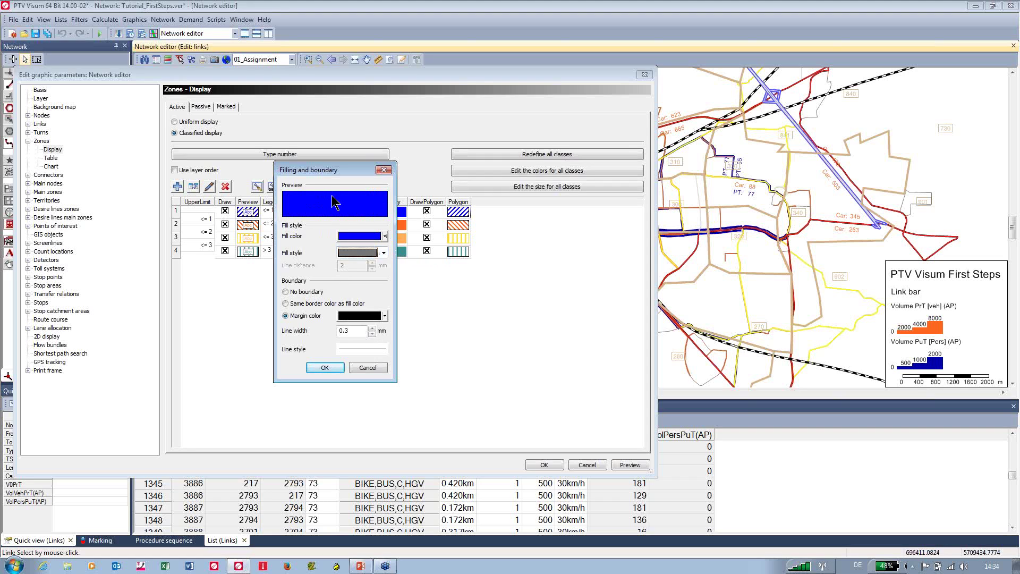
click(330, 366)
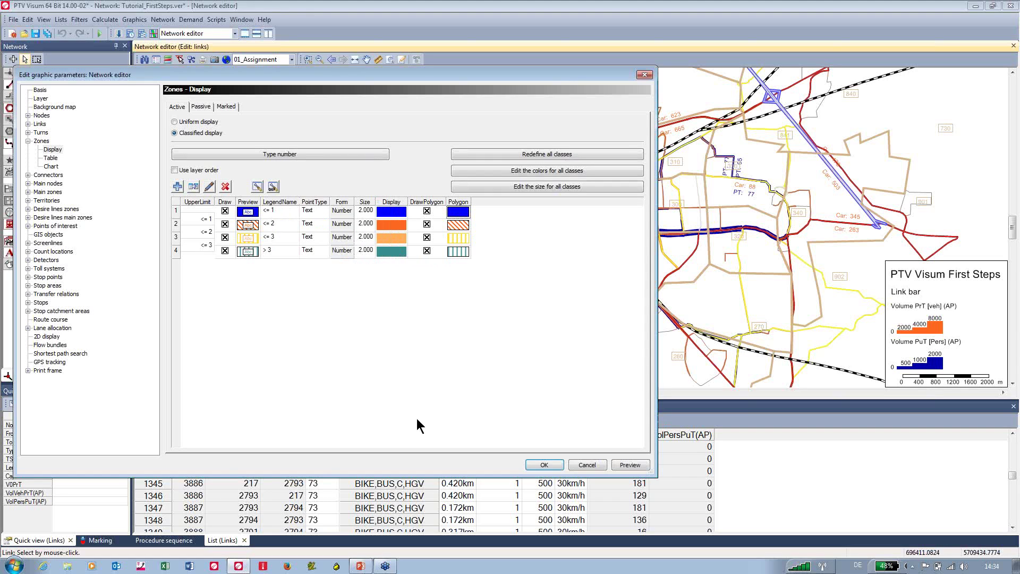
drag(462, 82, 407, 65)
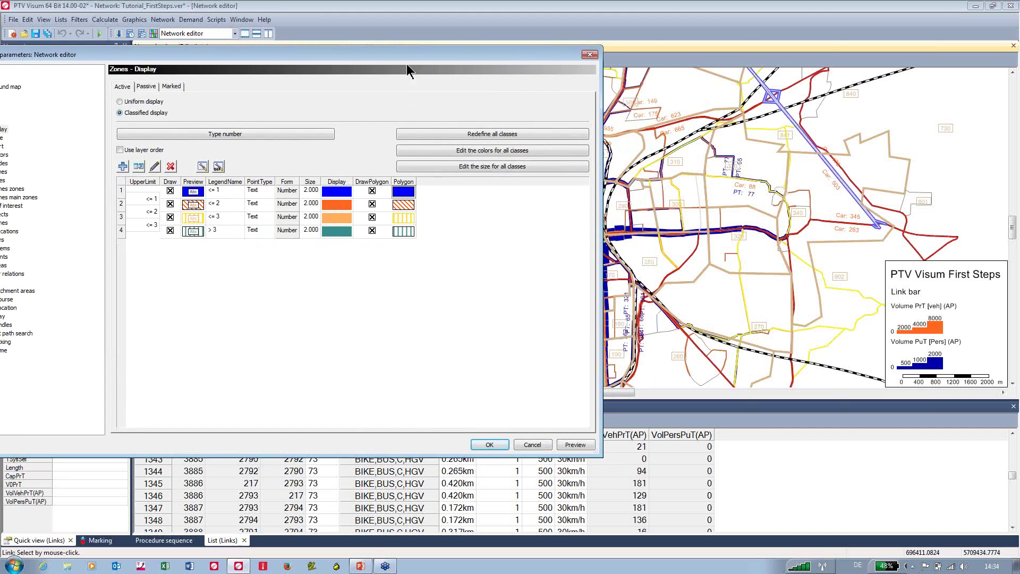
Step: Preview and apply the classified zone display, and switch the zones layer off
click(578, 445)
drag(556, 56, 308, 89)
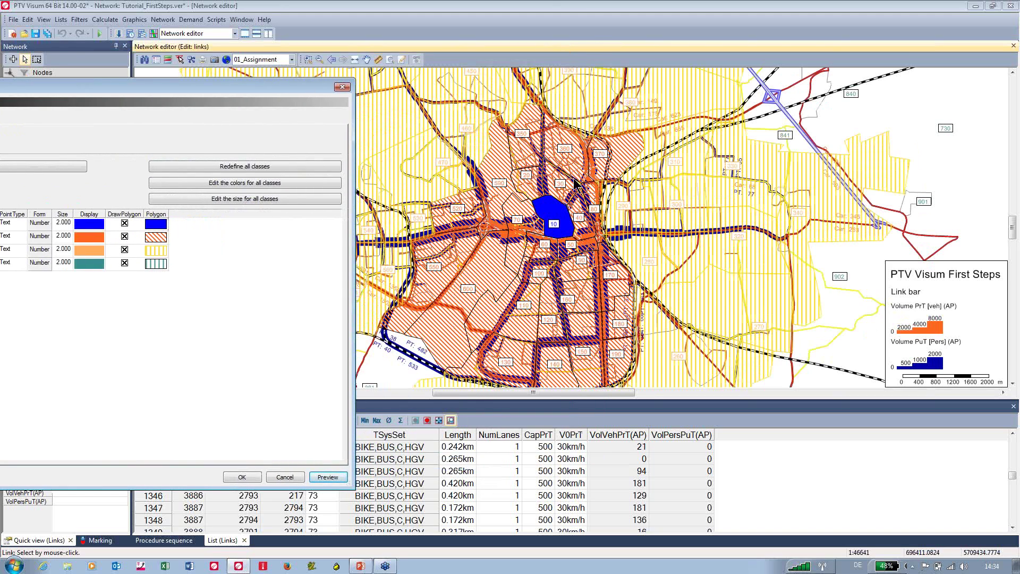
drag(193, 91, 607, 37)
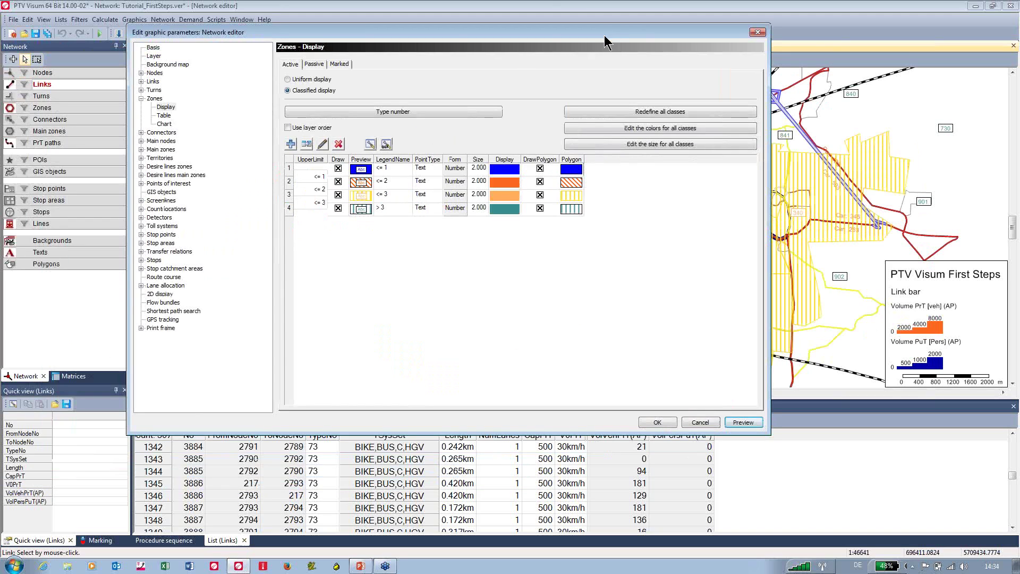
click(658, 425)
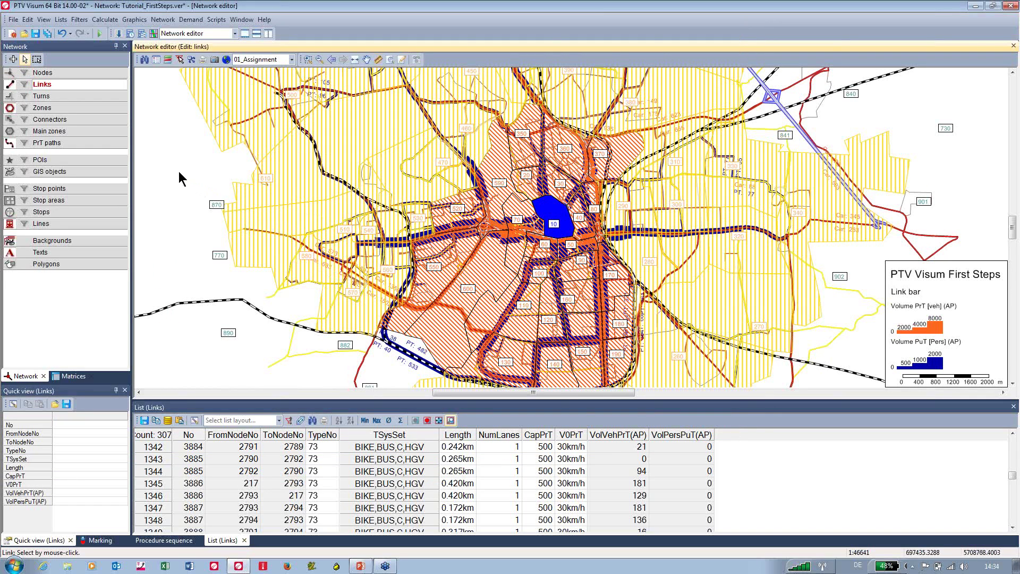
click(10, 108)
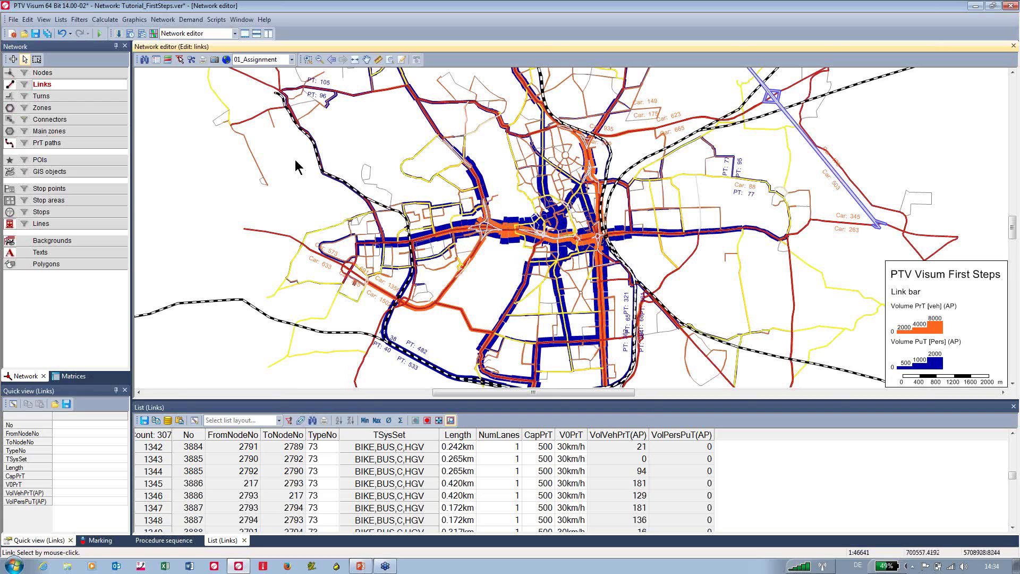
Step: Open the display settings of the link bars and turn off drawing of the Volume PrT and Volume PuT bars
right_click(11, 89)
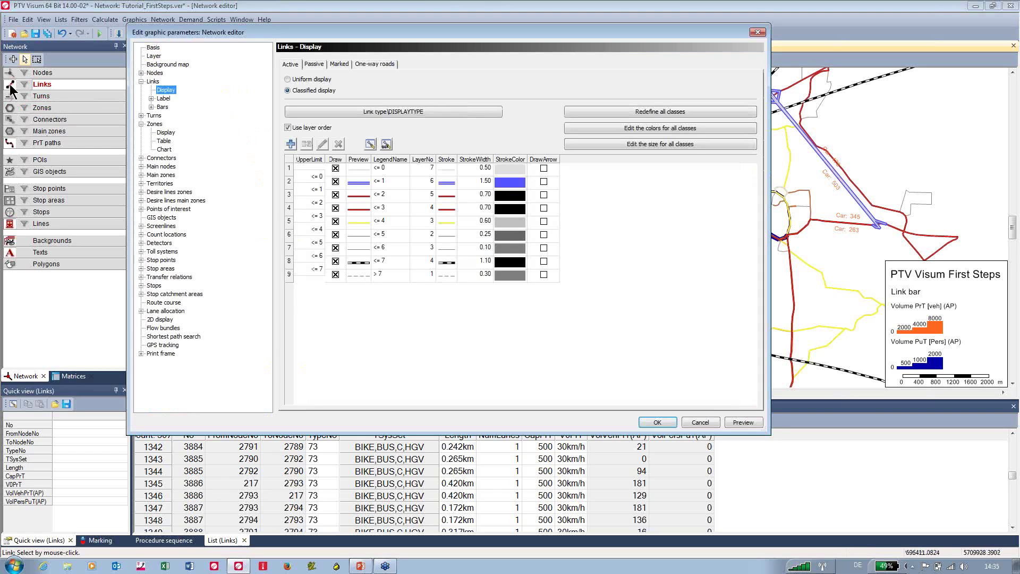
click(162, 107)
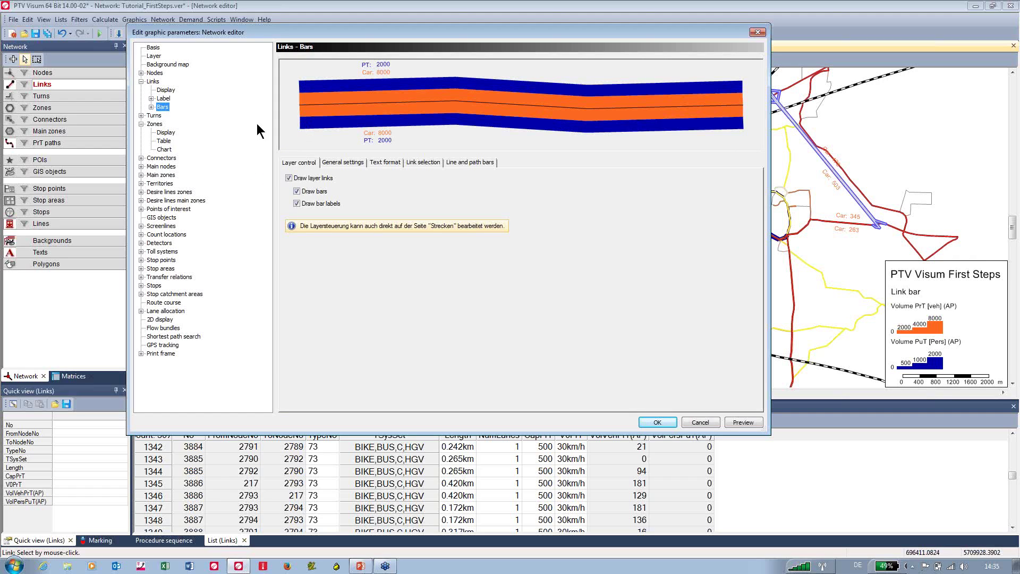
click(151, 107)
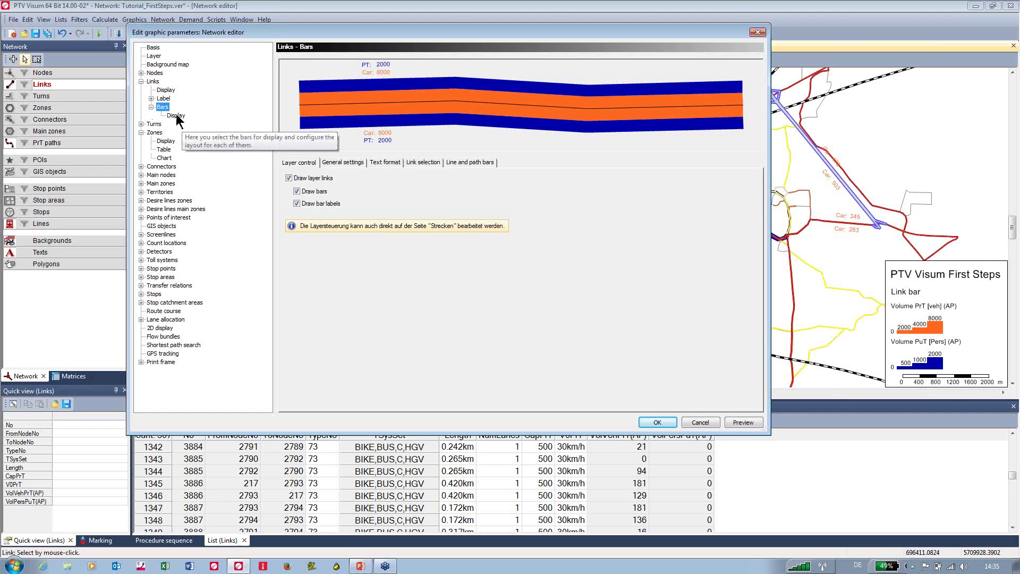
click(176, 116)
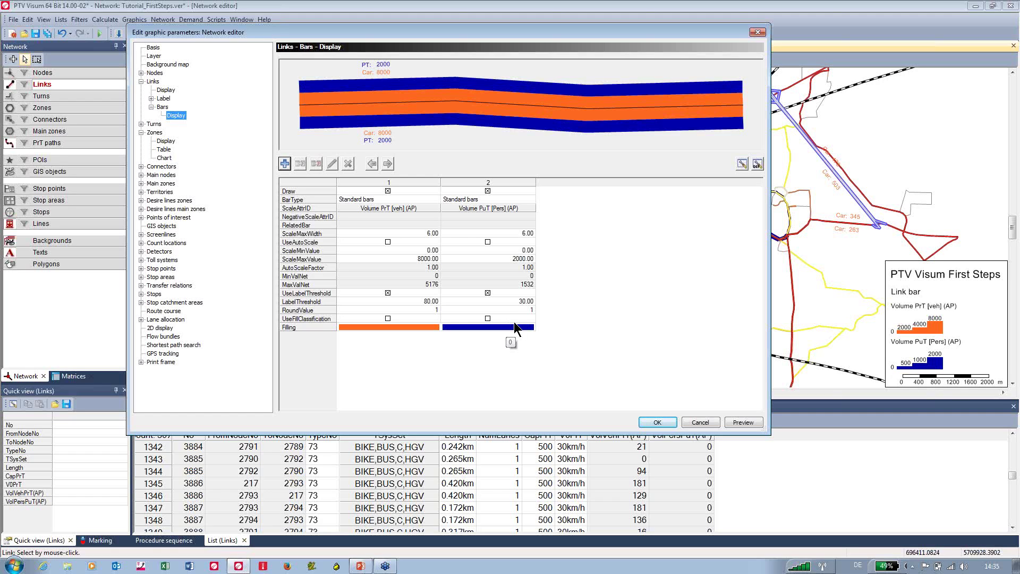
click(388, 190)
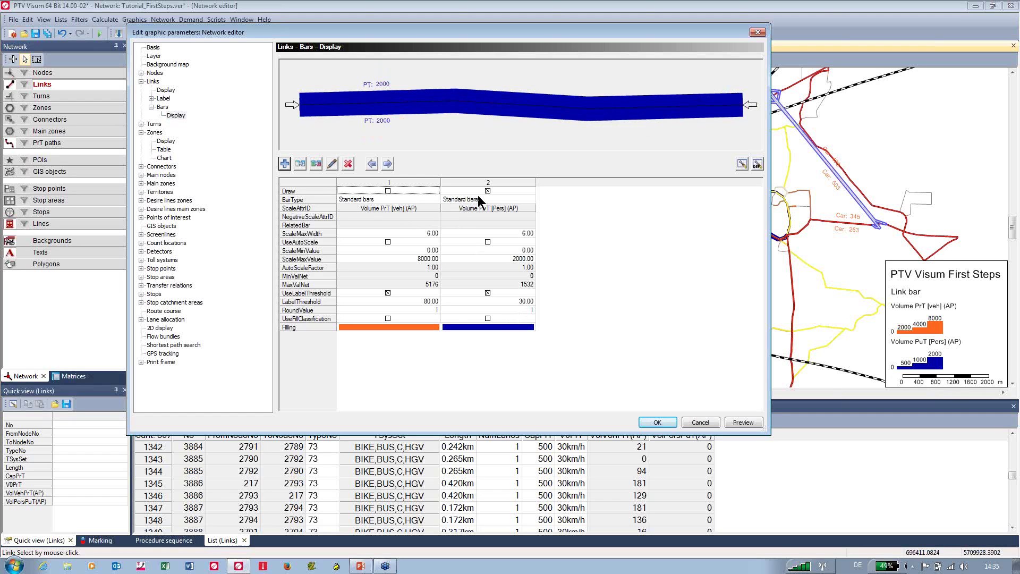
click(488, 190)
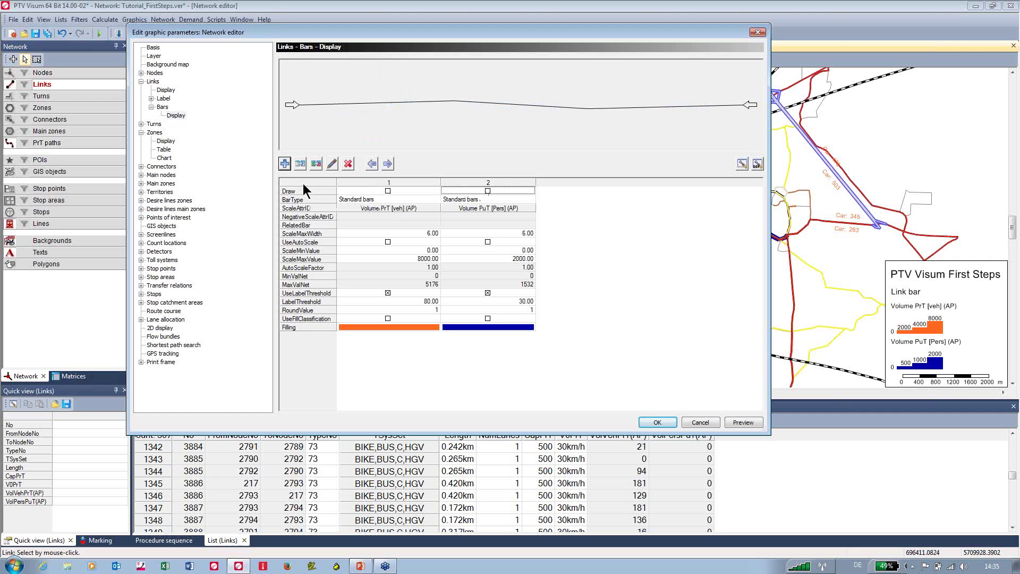
Step: Add a new standard link bar and set its scaling attribute to Length
click(284, 164)
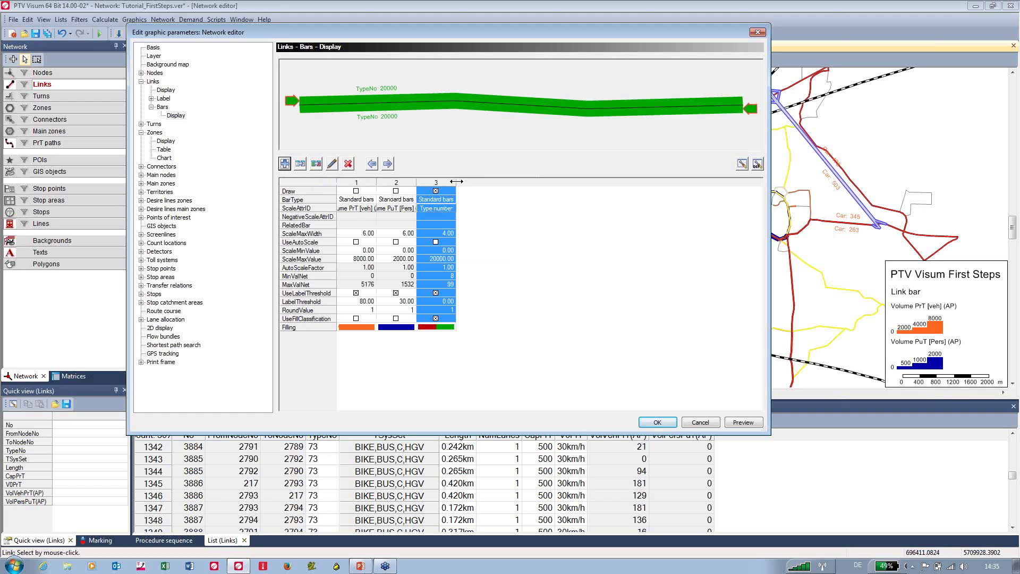
drag(457, 182, 496, 182)
click(567, 290)
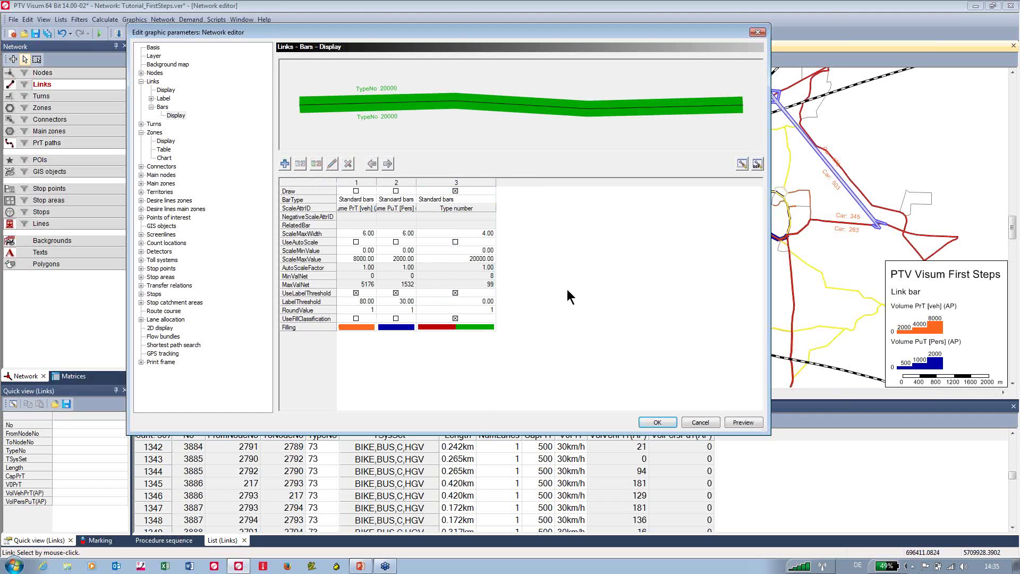
click(481, 207)
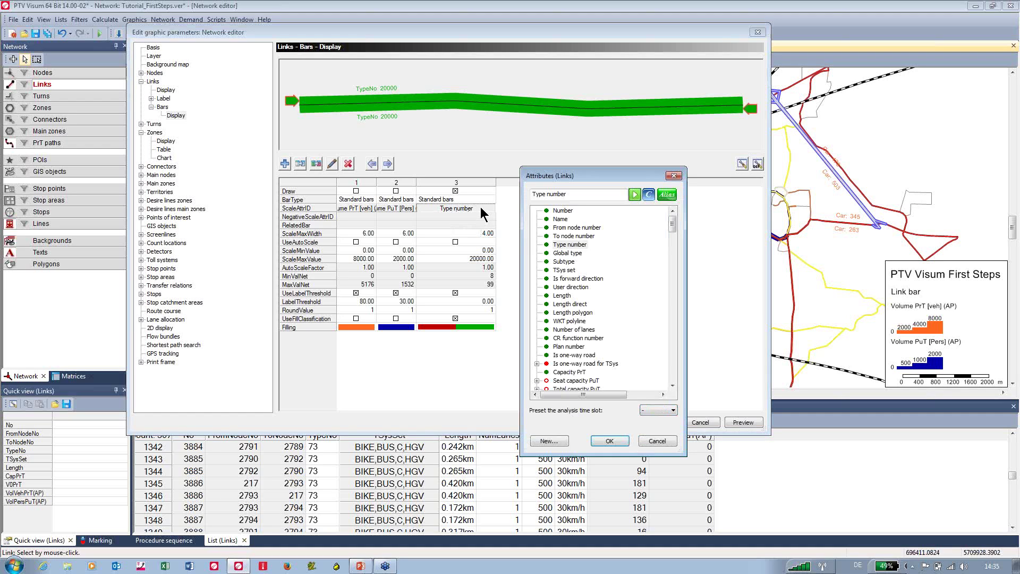
drag(605, 180, 591, 128)
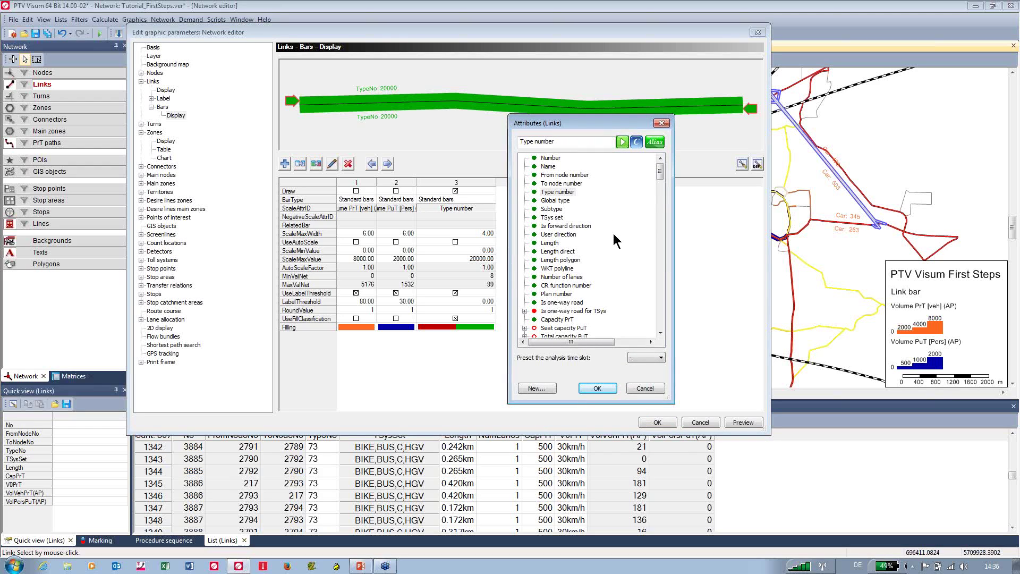
double_click(553, 245)
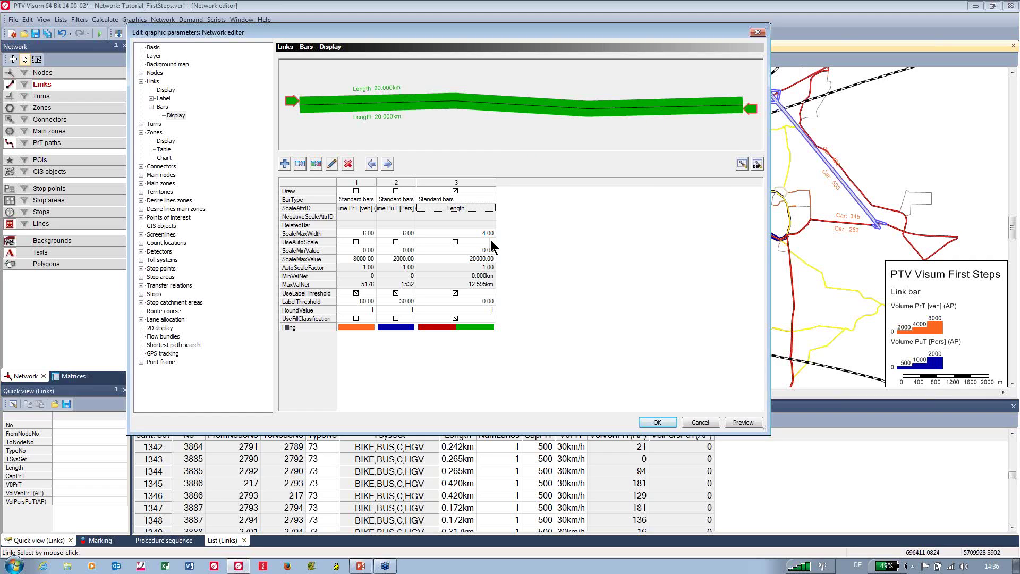
Step: Set the Length bar's maximum scale width to 8, enable automatic scaling and apply the graphic parameters
click(468, 233)
text(8)
key(Return)
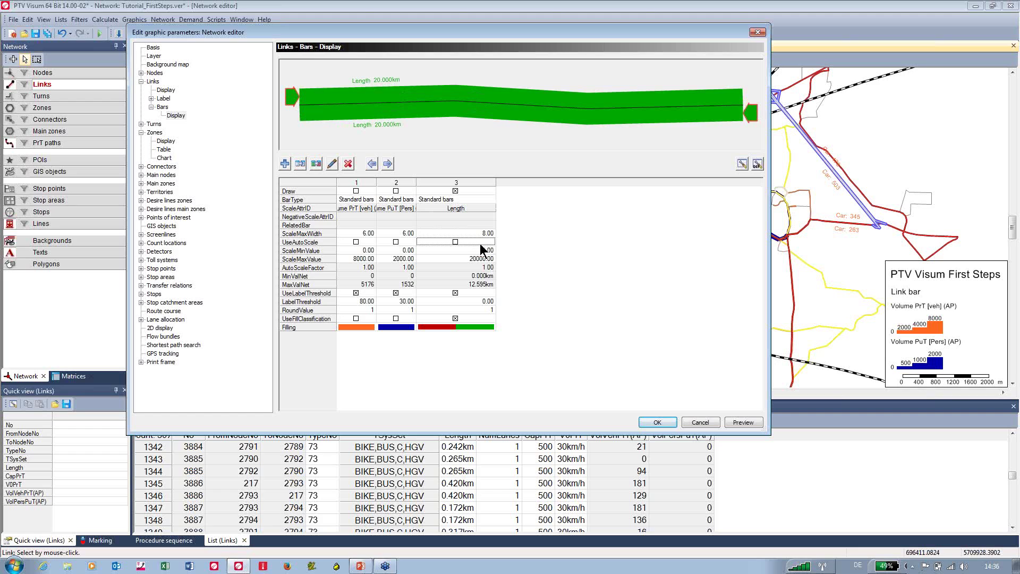
click(456, 243)
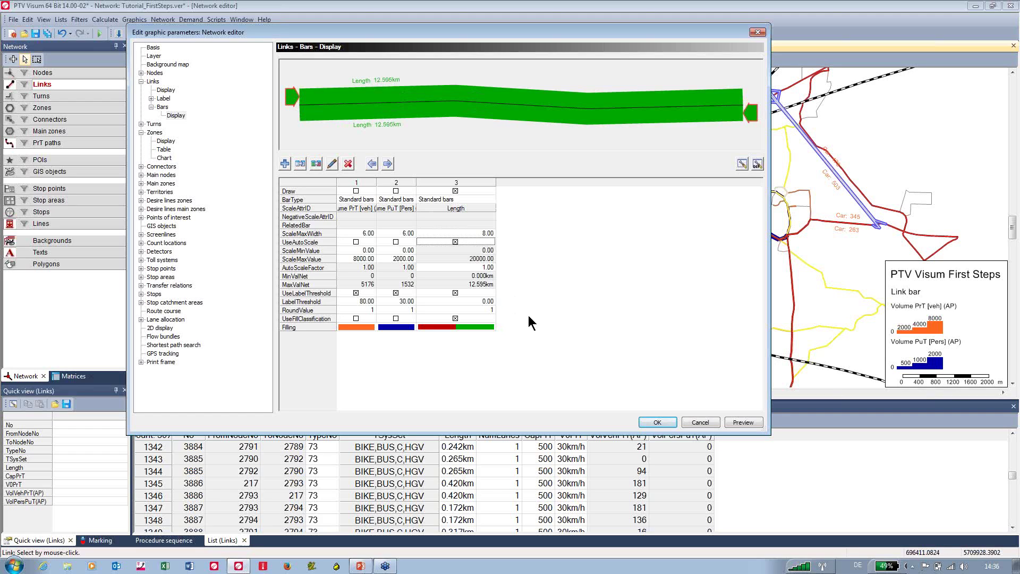
click(658, 423)
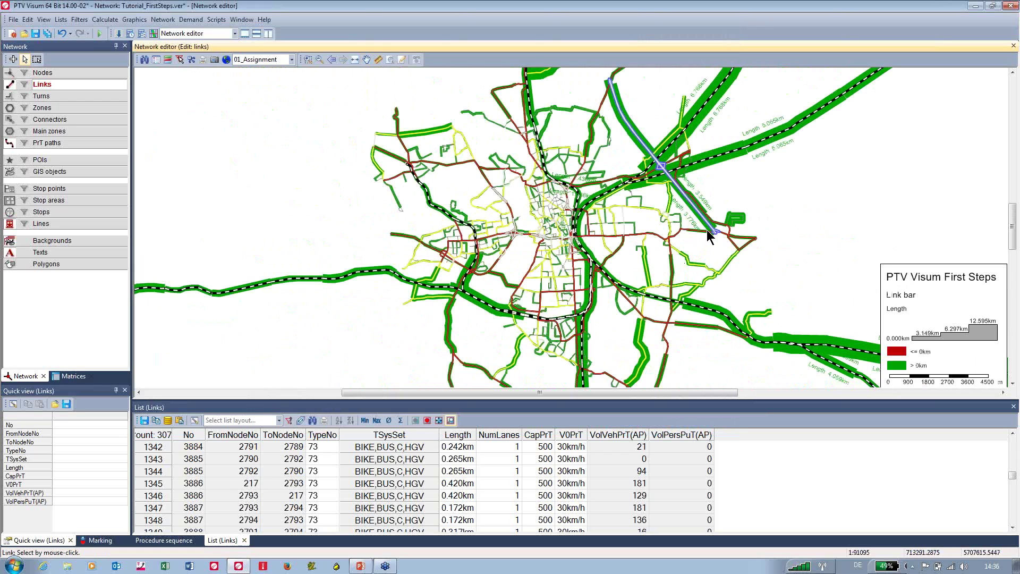
Step: Examine the length bars on the links in the city centre and across the whole network
scroll(713, 229, down, 2)
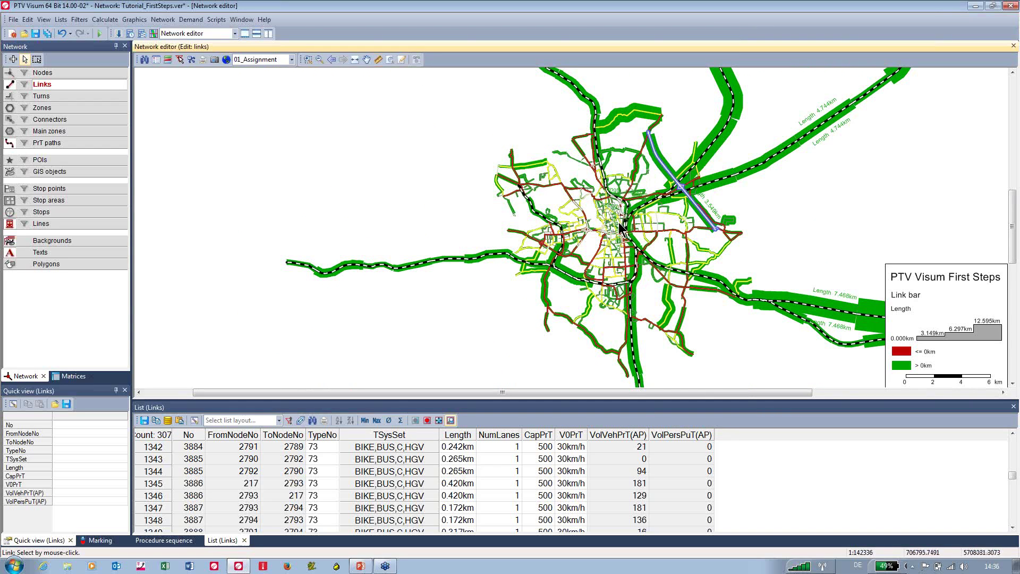
scroll(581, 267, up, 3)
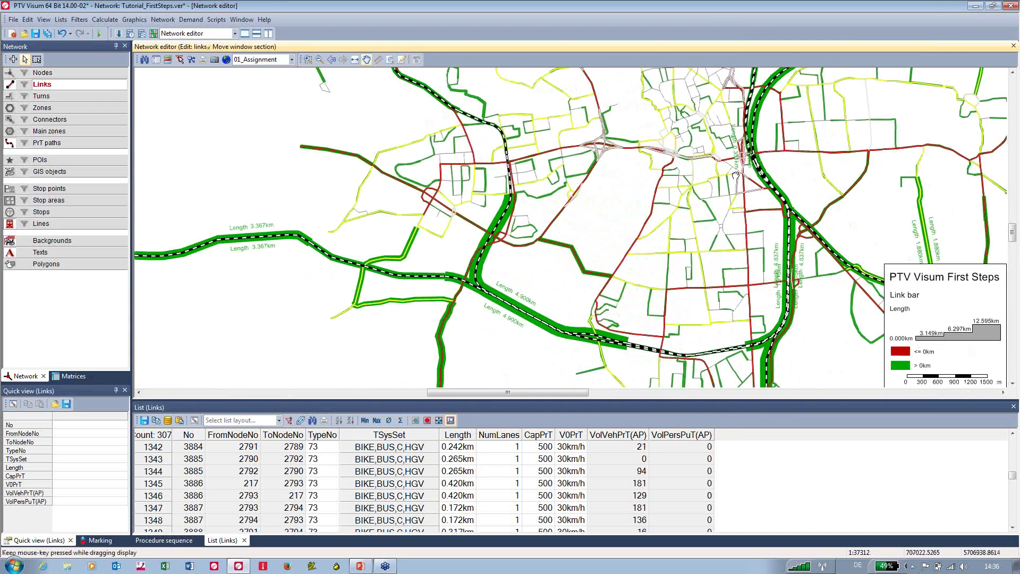
drag(736, 176, 622, 227)
scroll(587, 188, up, 2)
scroll(586, 201, down, 1)
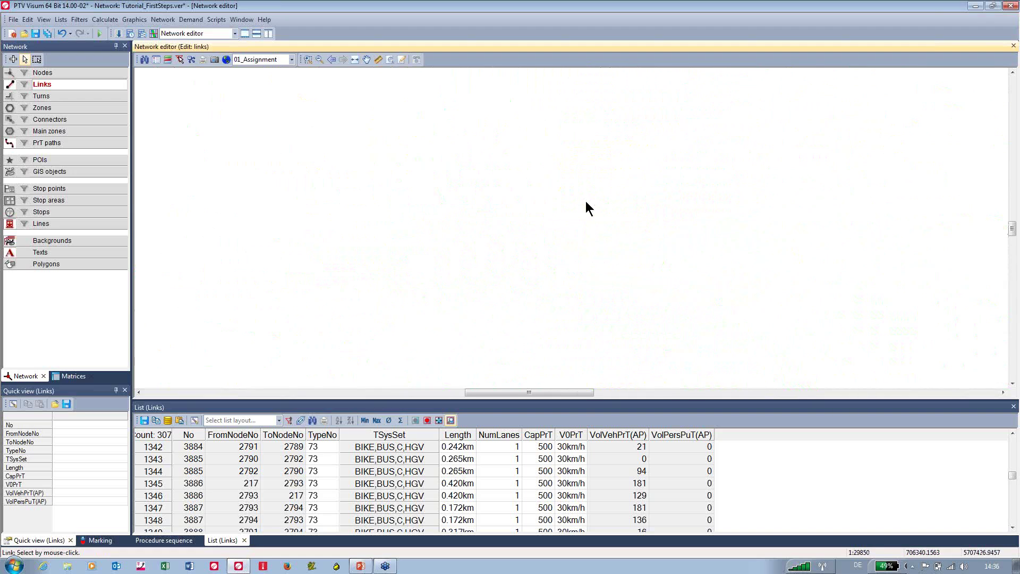
scroll(586, 213, down, 2)
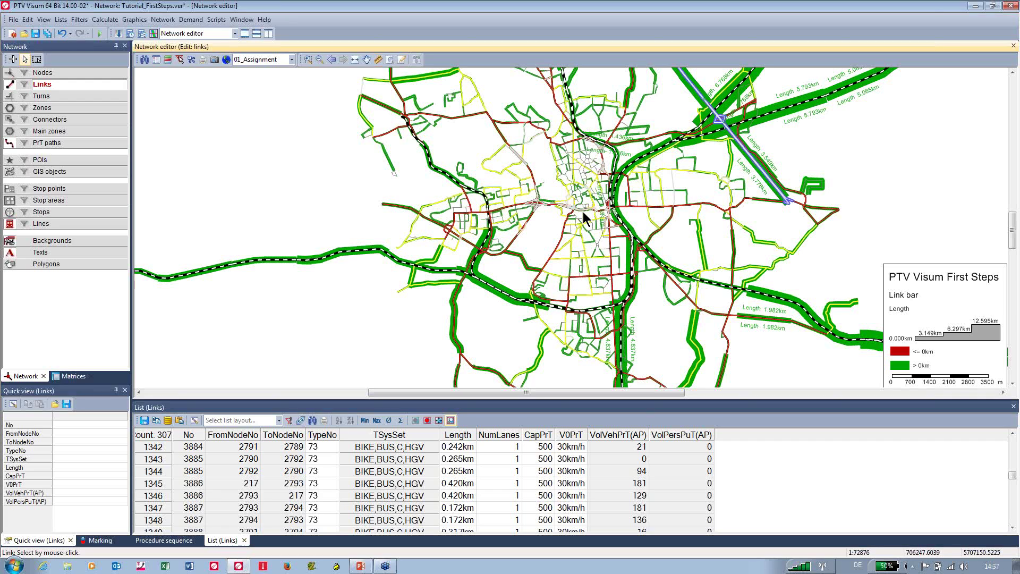
Step: Load the 03_ExpressBus graphic parameters and insert a new line named Express for the transport system BUS
click(291, 60)
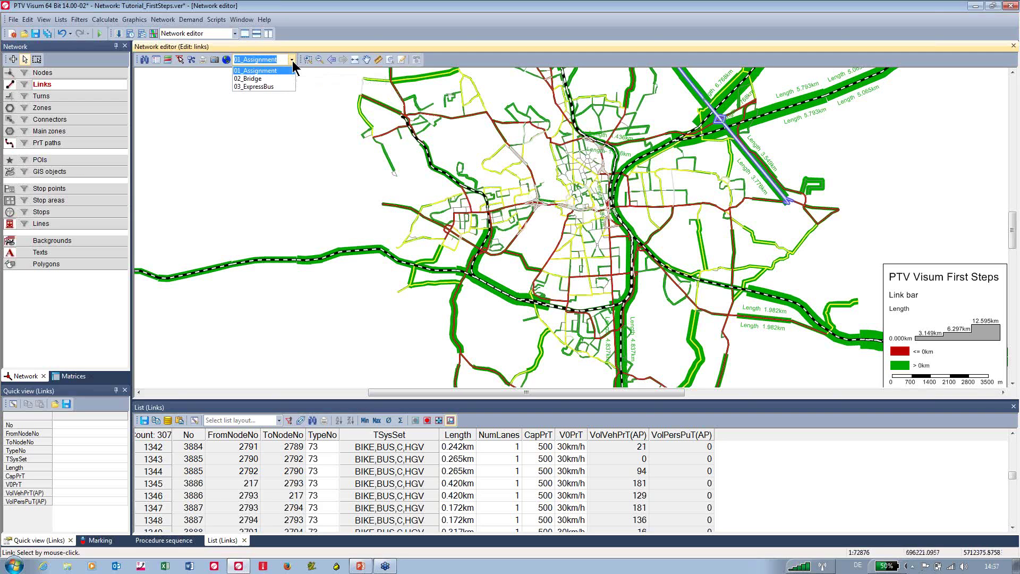
click(275, 87)
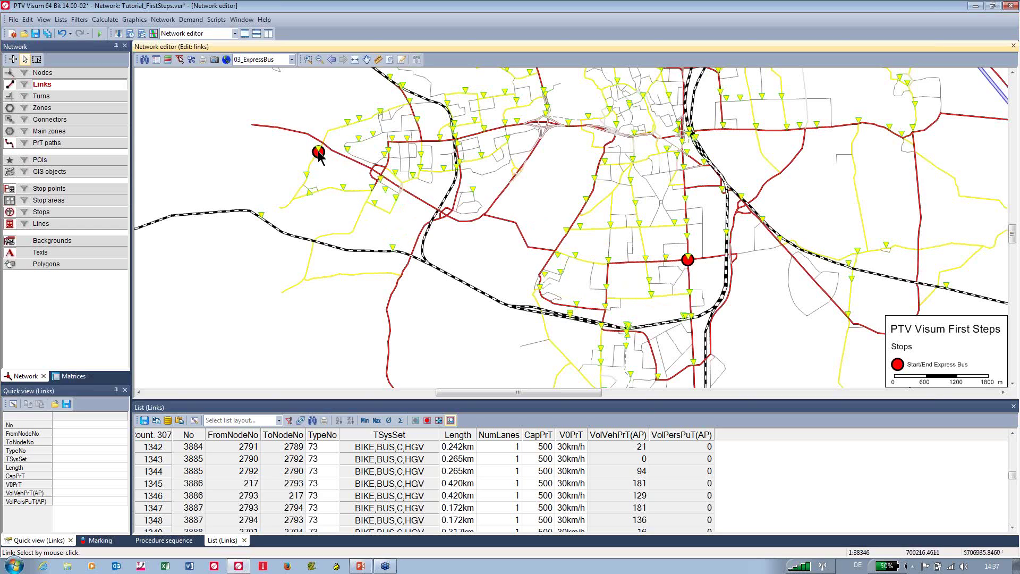
click(12, 60)
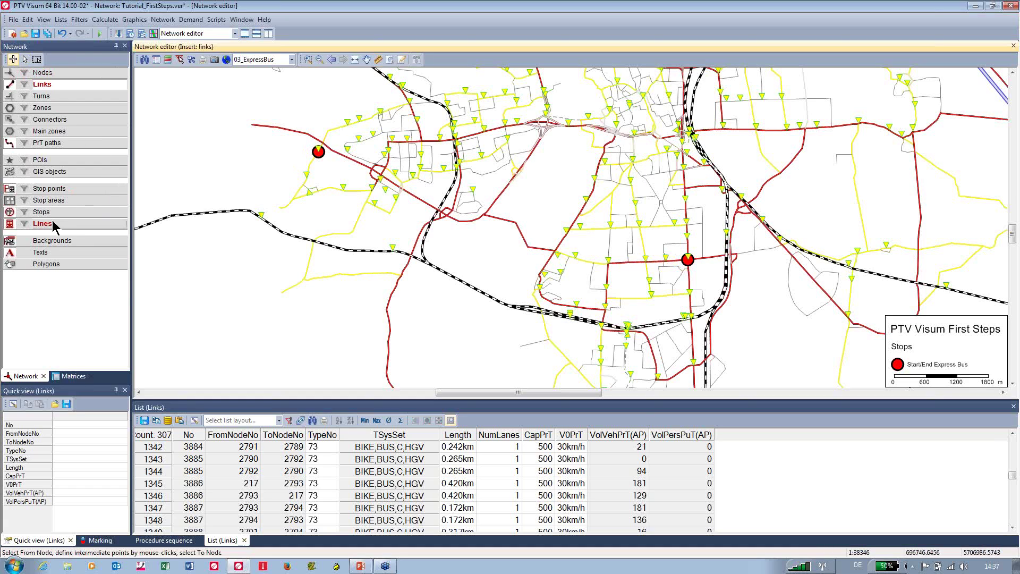
mouse_move(53, 226)
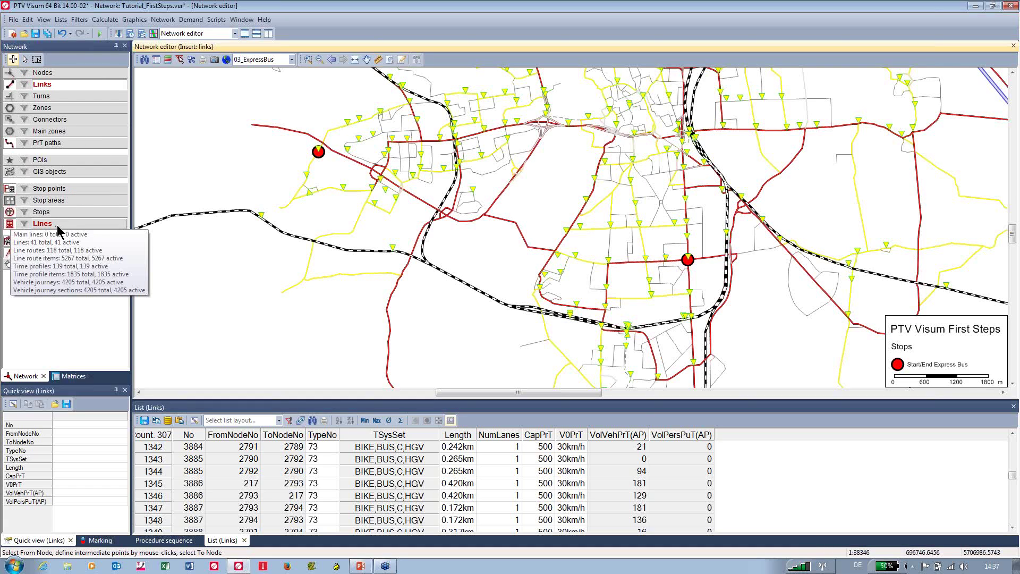
click(53, 226)
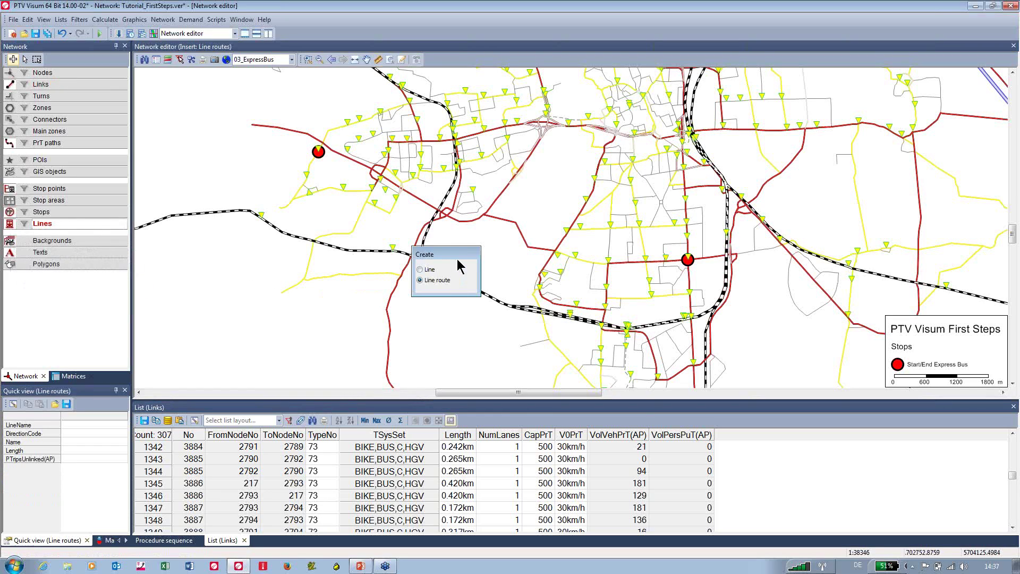
drag(458, 260, 234, 201)
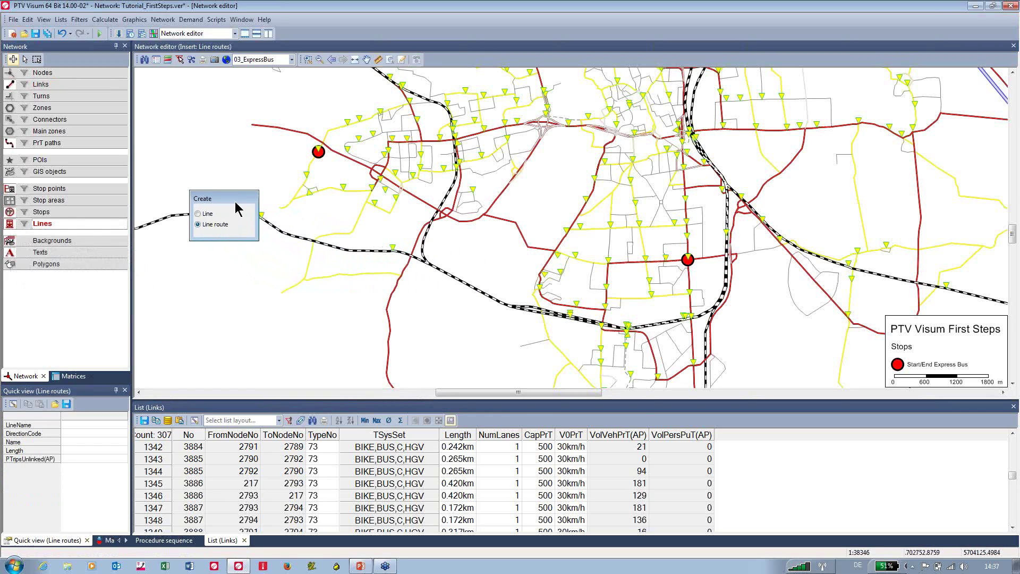
click(199, 213)
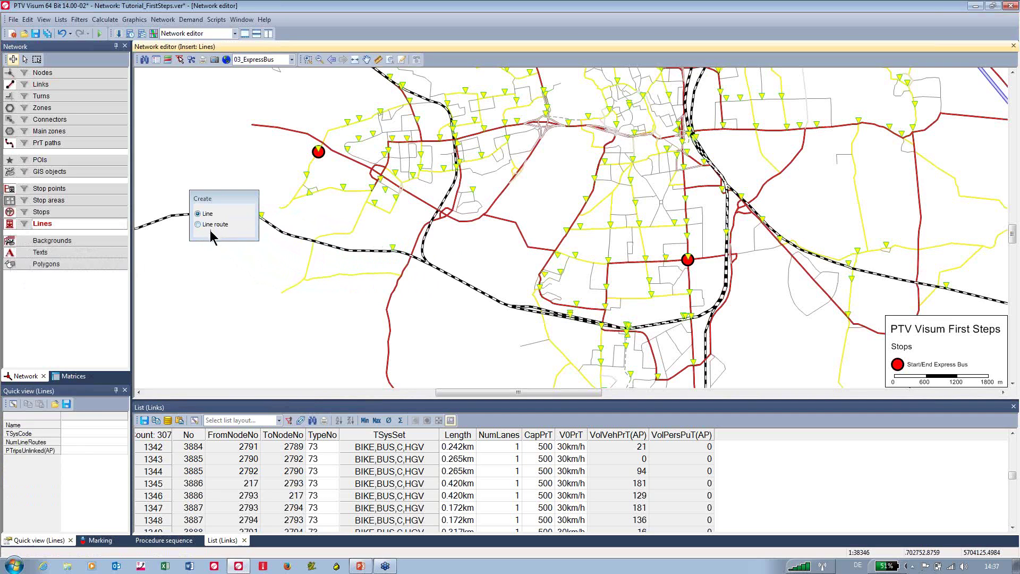
click(241, 293)
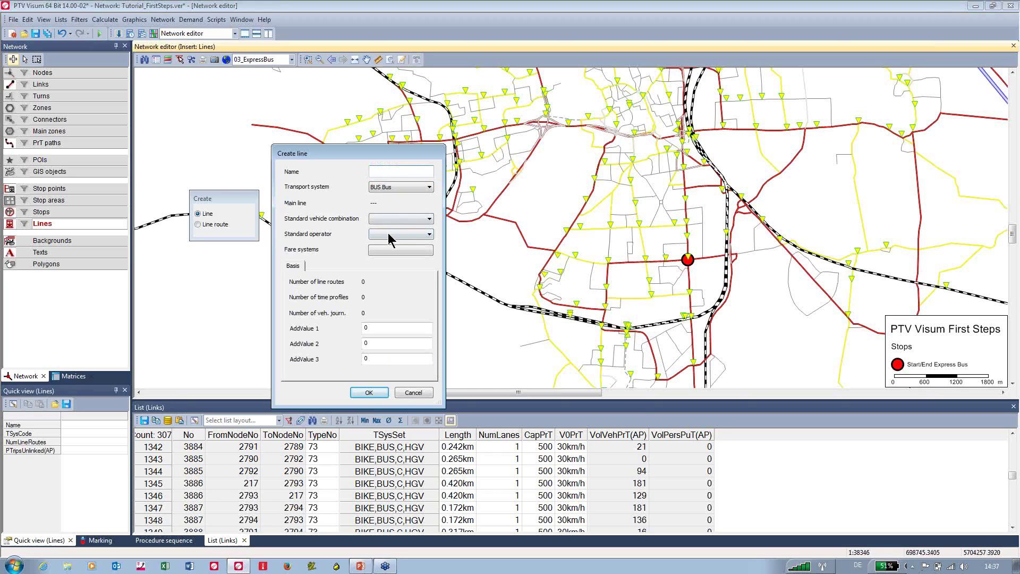
text(Express)
click(382, 391)
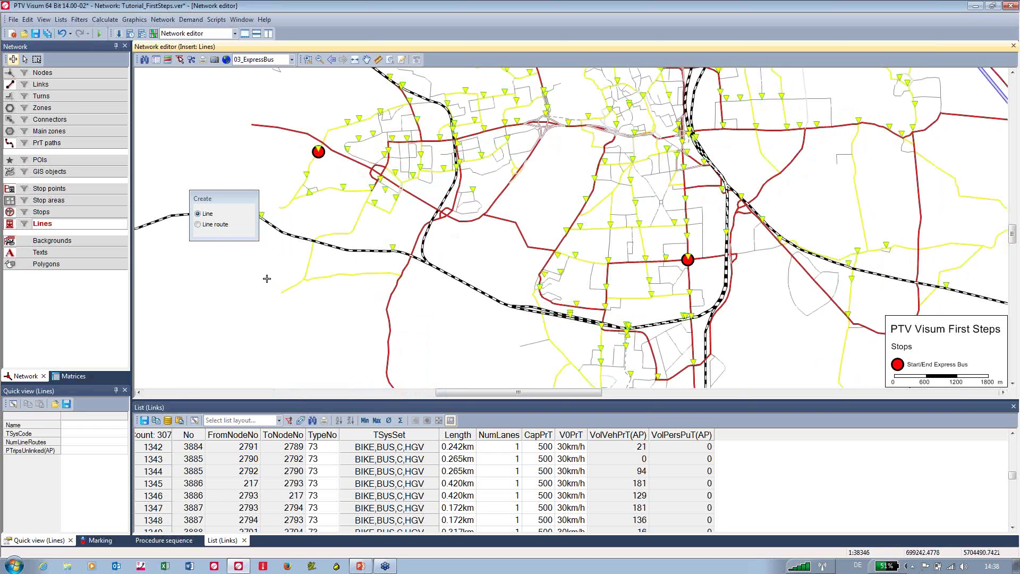
Step: Create an outbound line route named 1 for the Express line
click(197, 224)
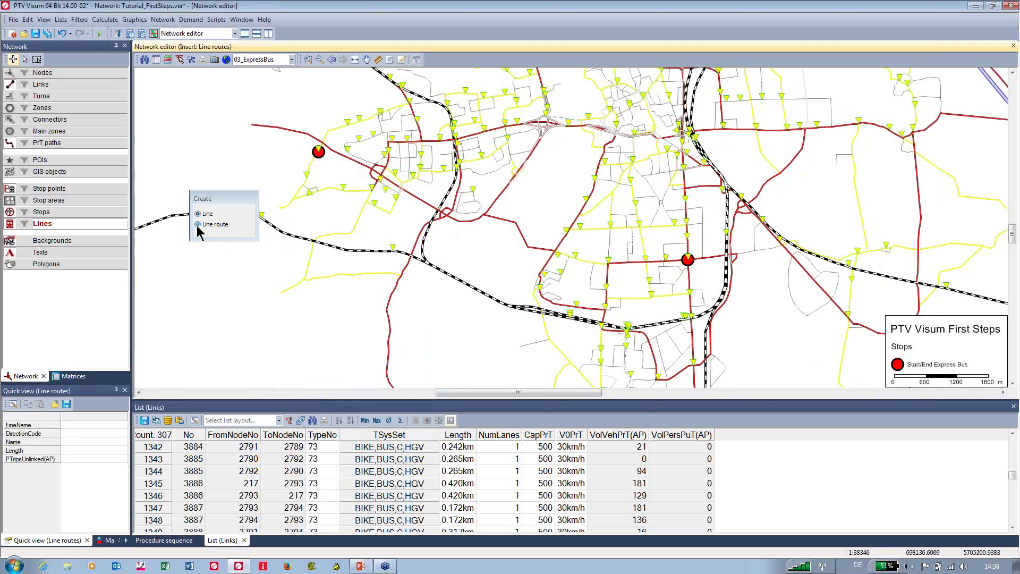
click(239, 314)
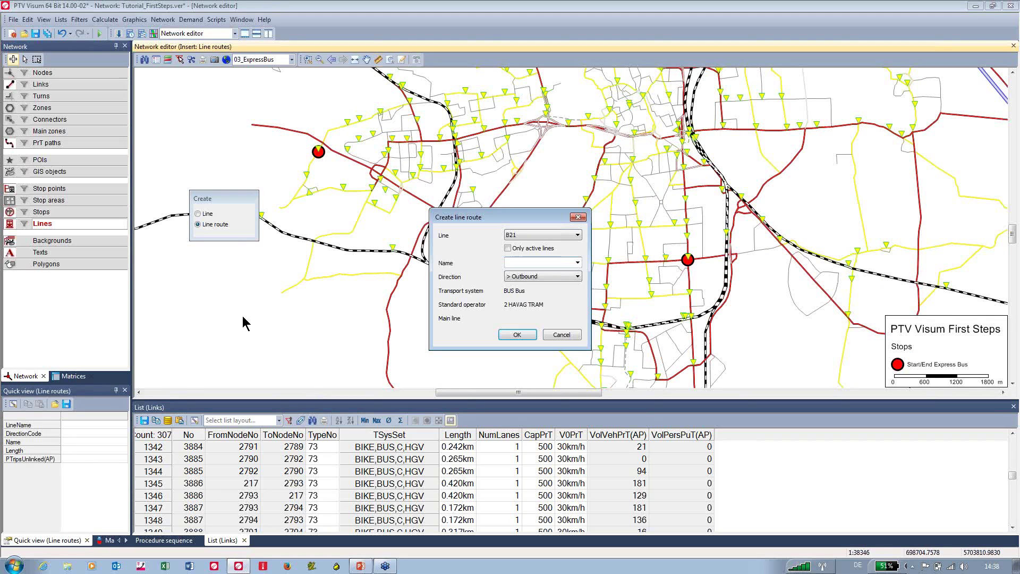
drag(520, 221, 495, 177)
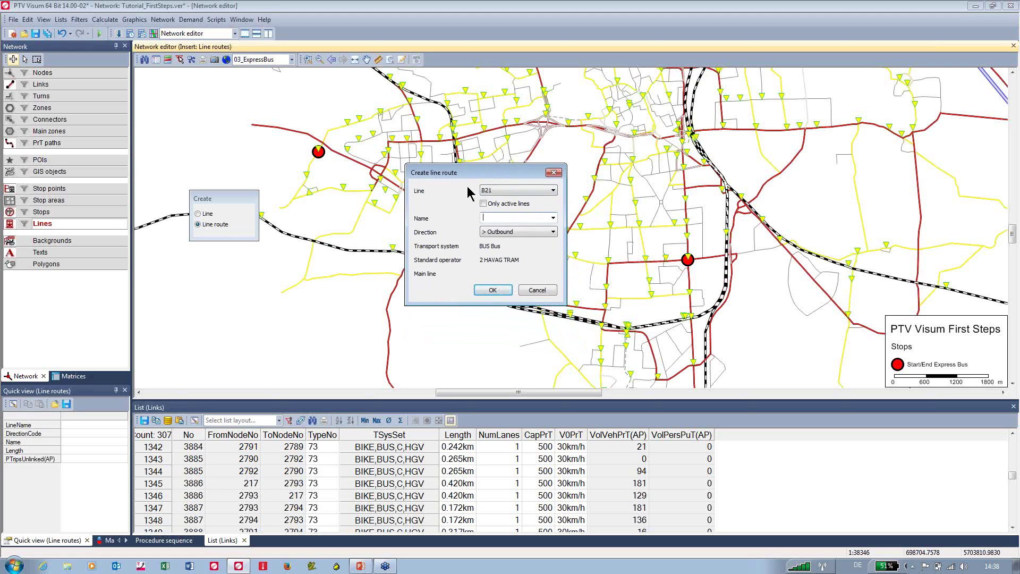
click(530, 192)
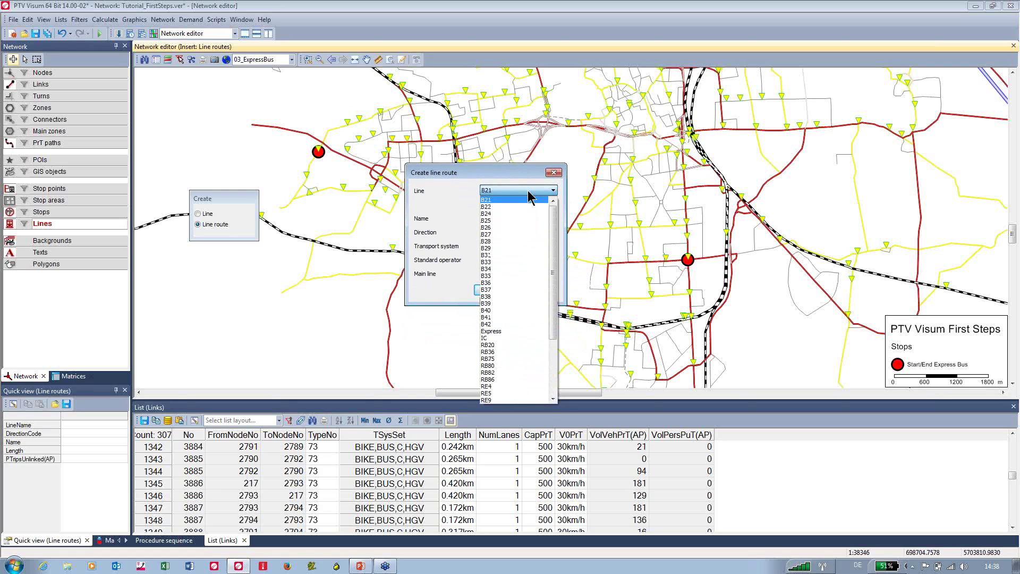
click(500, 330)
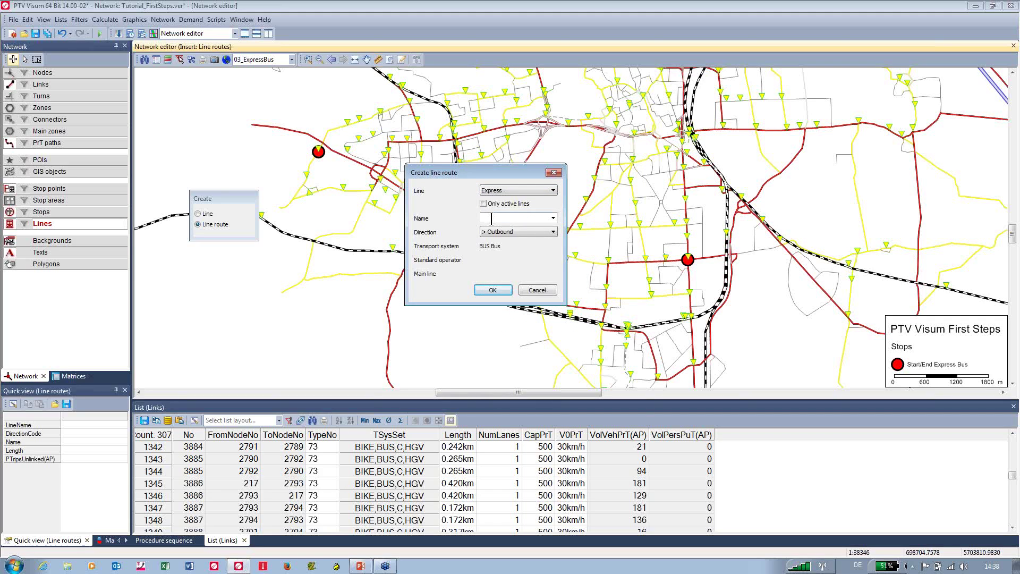
text(1)
click(500, 291)
Step: Route Express 1 from the western red start/end stop to the eastern one and accept deleting the PT assignment result
drag(530, 211, 271, 238)
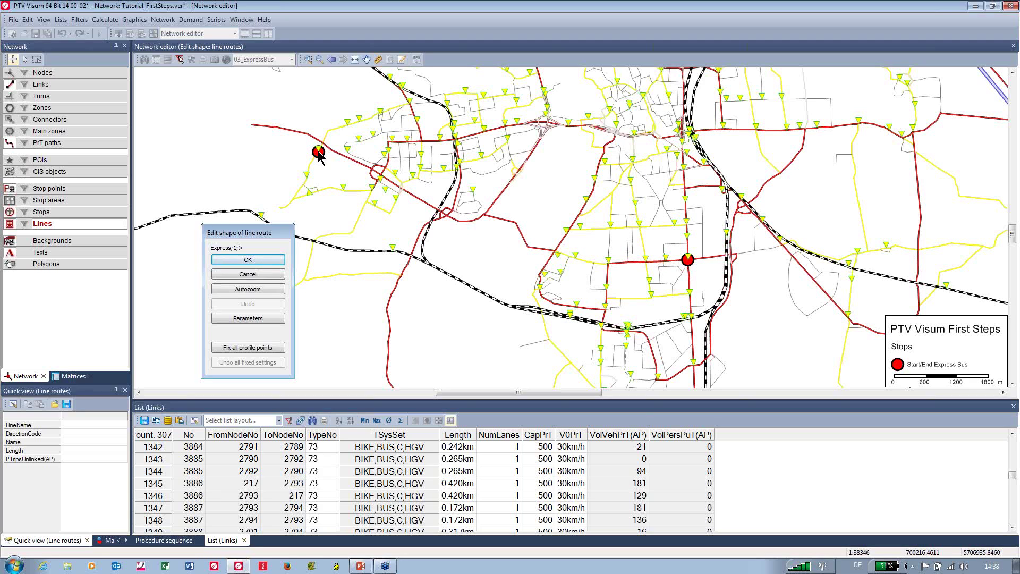
drag(319, 154, 319, 154)
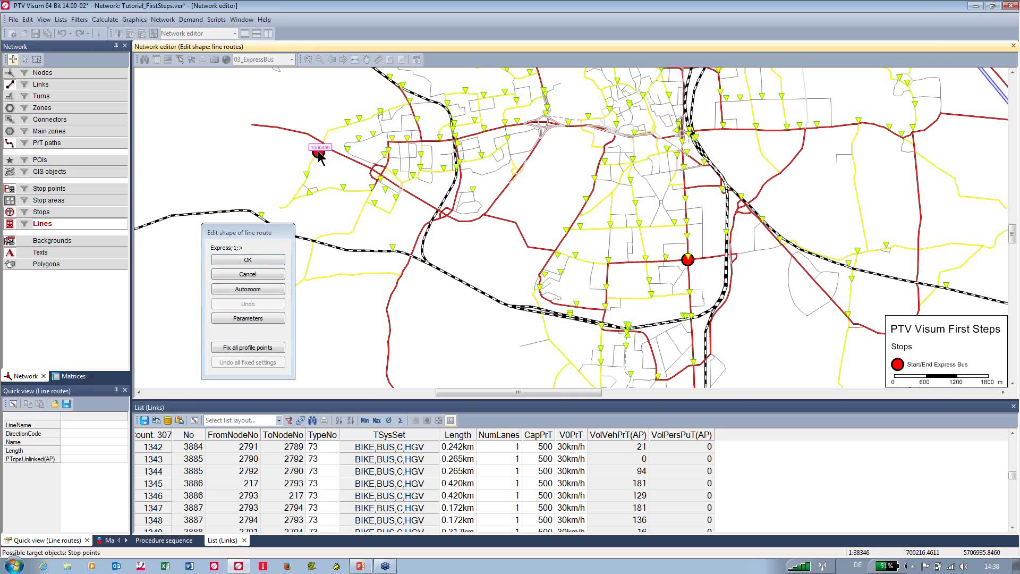
drag(319, 154, 688, 265)
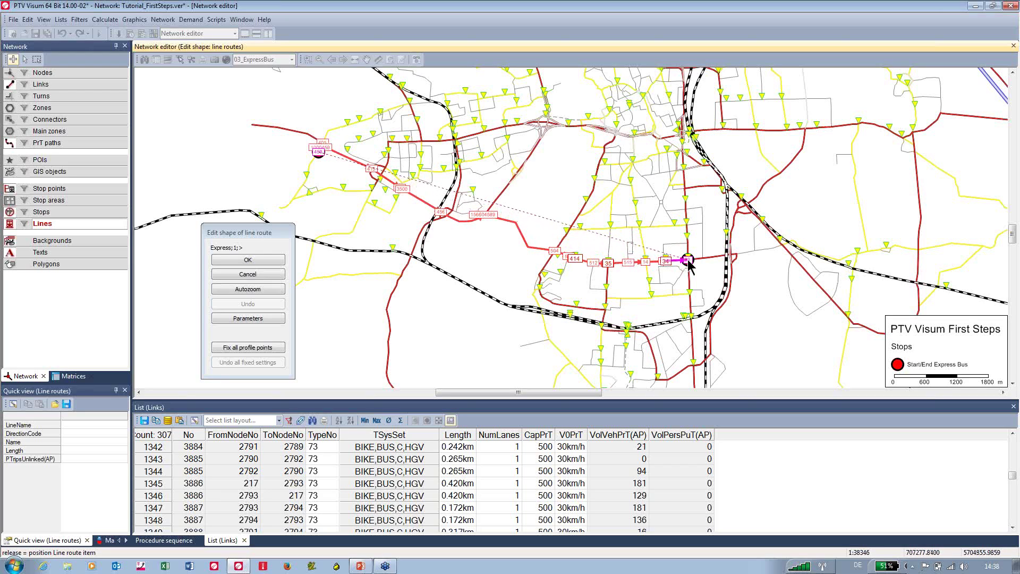
drag(688, 261, 688, 260)
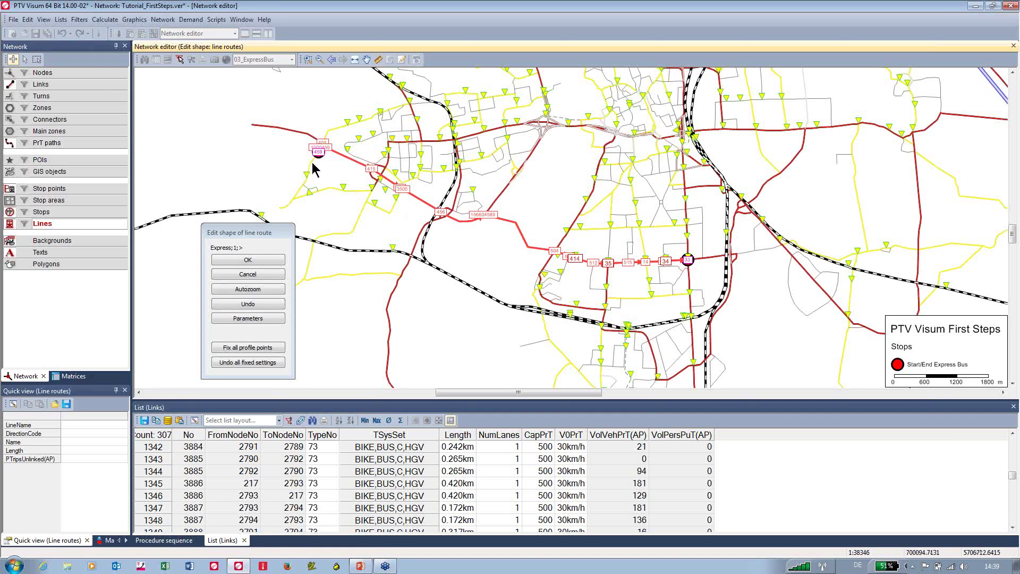
click(262, 260)
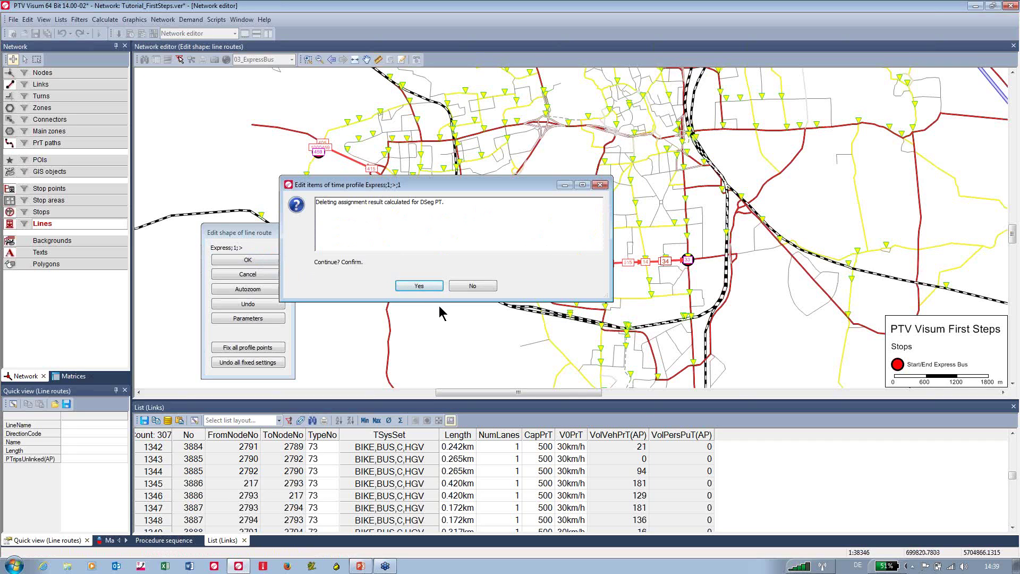
click(419, 287)
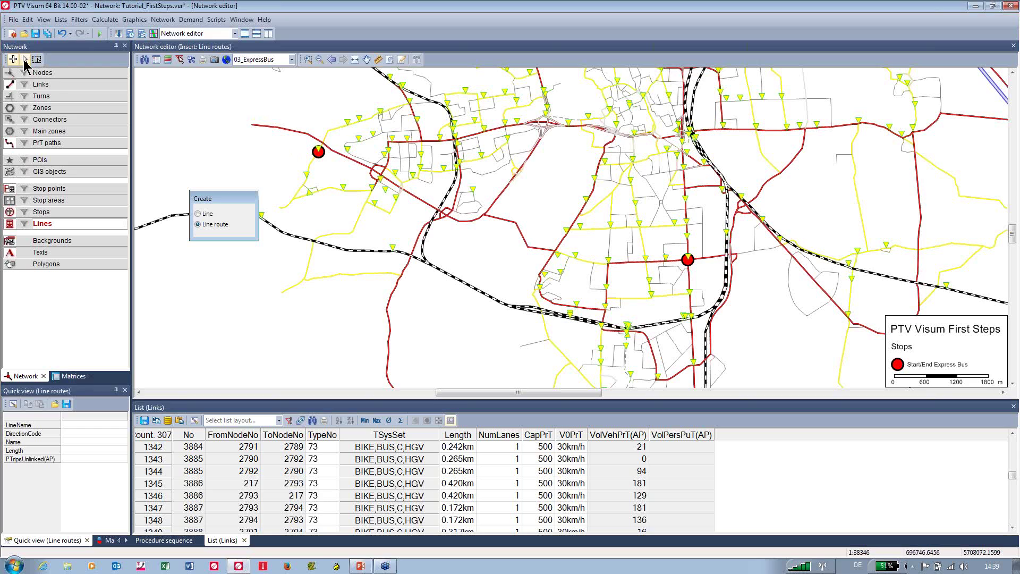
Step: Select the Express line route 1 for editing and create its opposite direction as Return, keeping the name 1
click(24, 60)
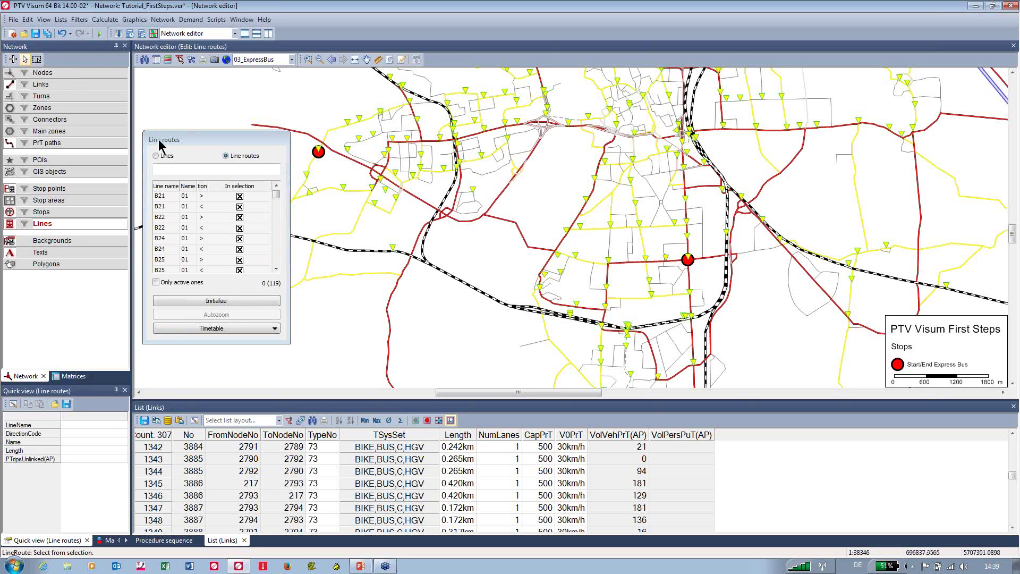
drag(159, 140, 140, 98)
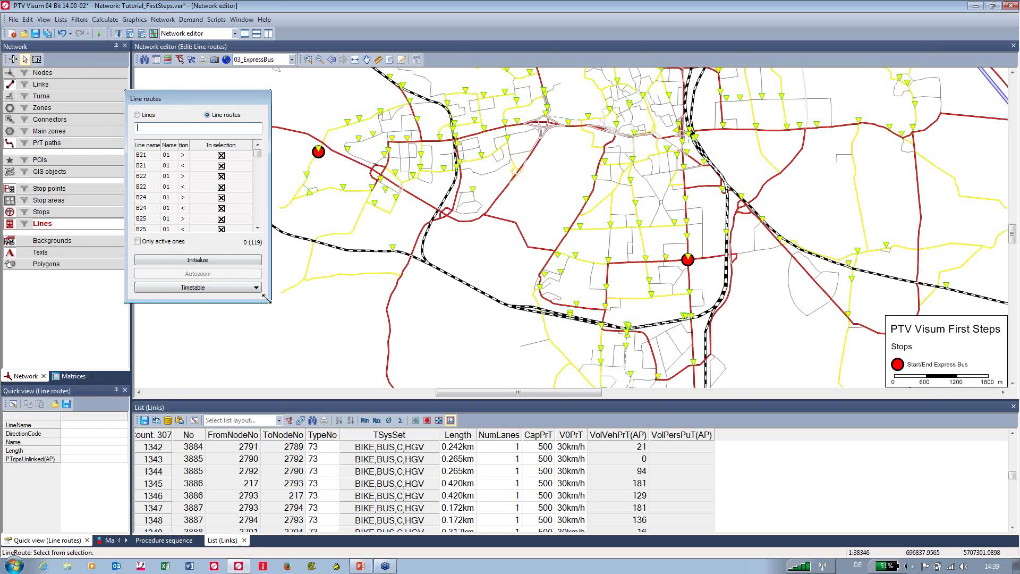
click(256, 218)
click(256, 218)
click(256, 218)
click(256, 217)
click(255, 218)
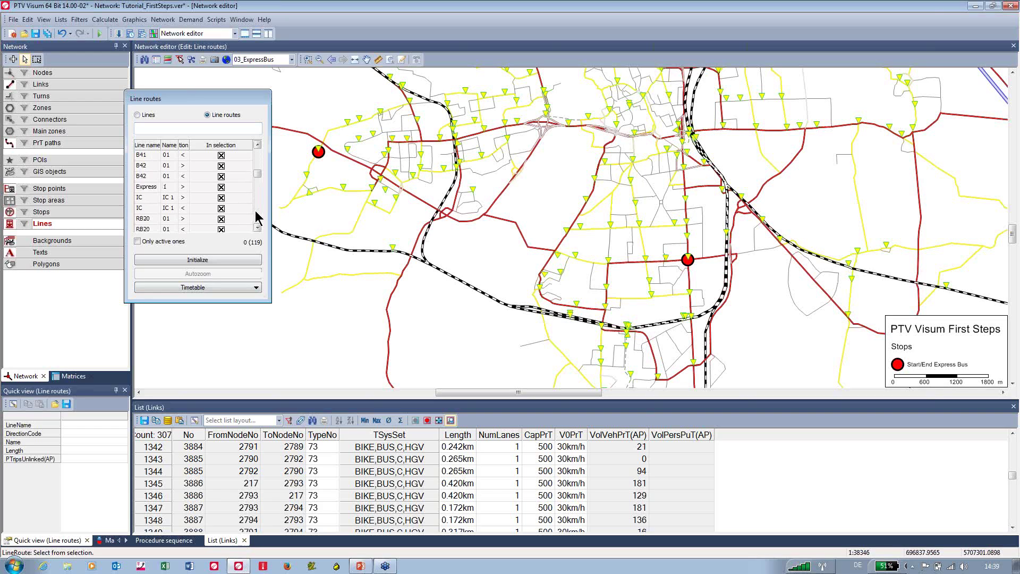
click(149, 190)
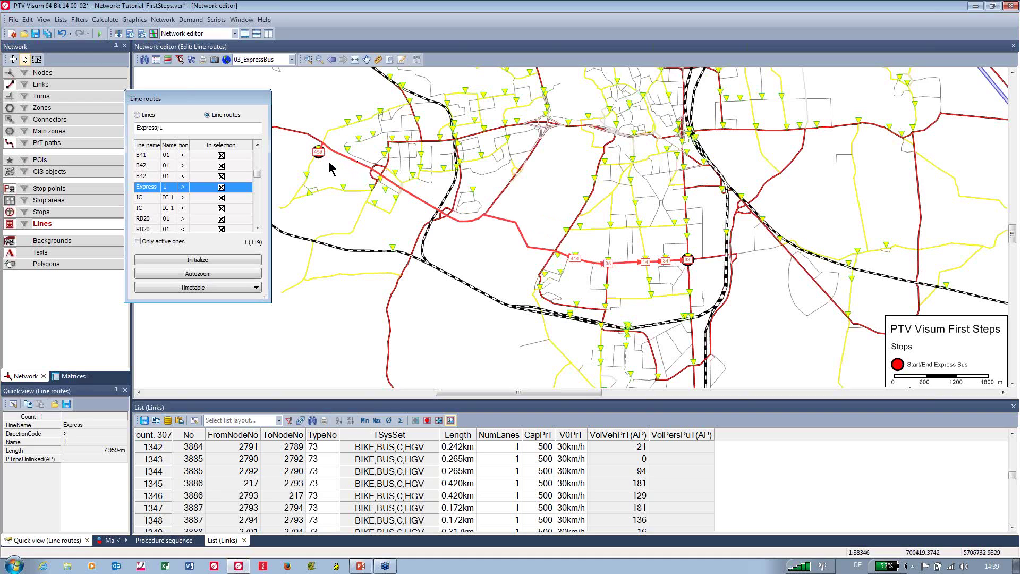
right_click(147, 192)
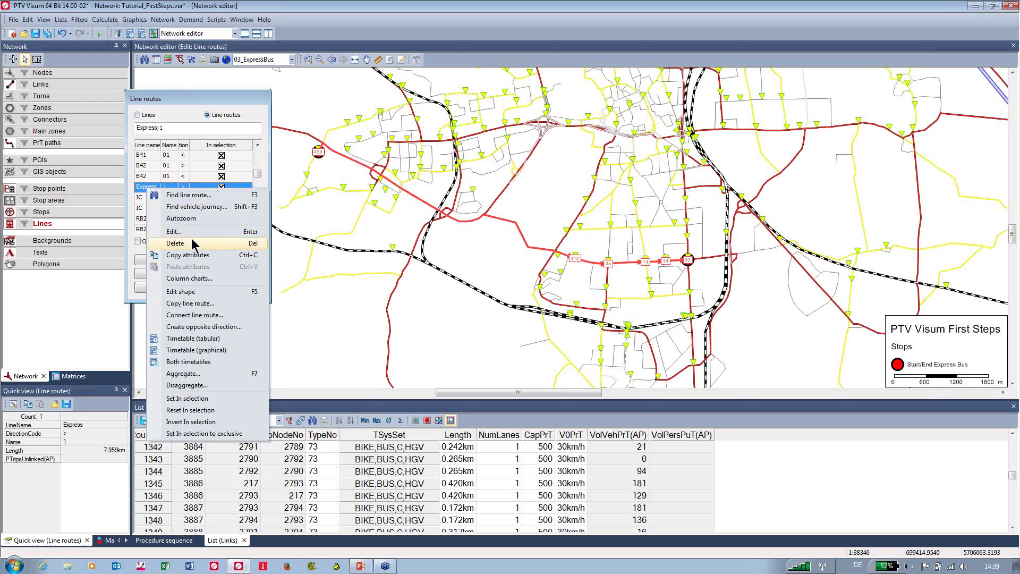
click(223, 332)
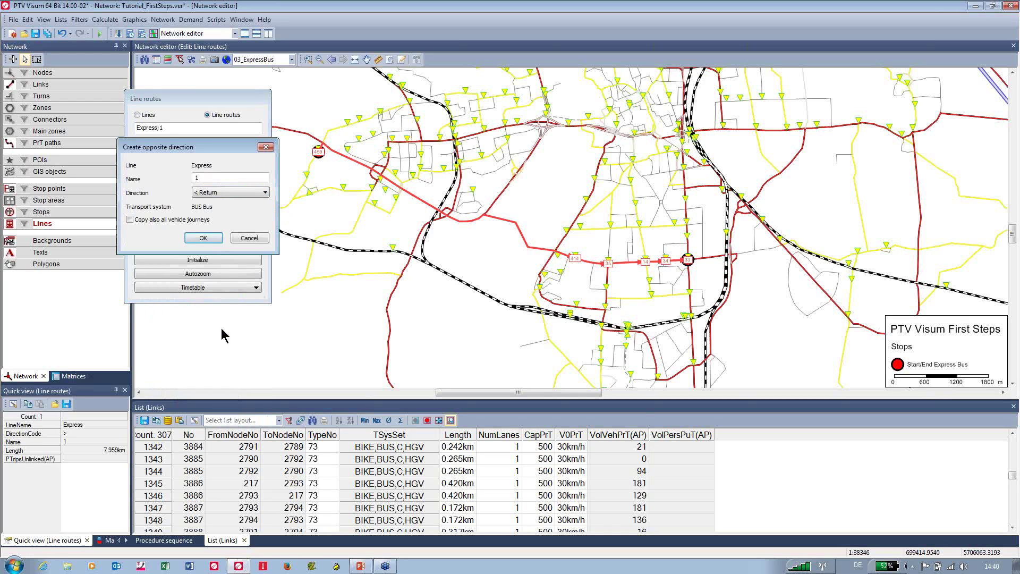
click(207, 240)
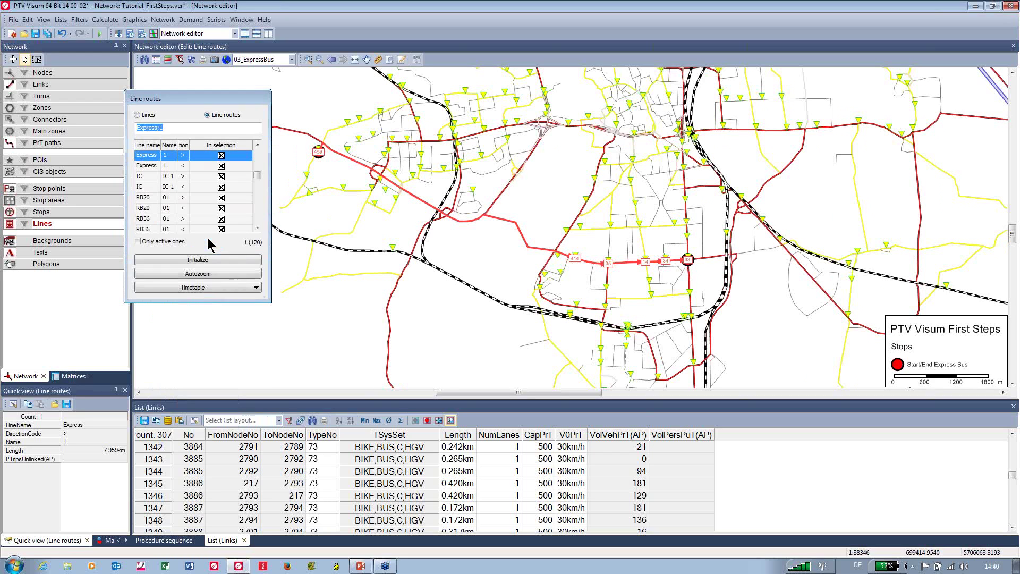
Step: Compare the outbound and return routes of the Express line by highlighting each one alternately
click(257, 145)
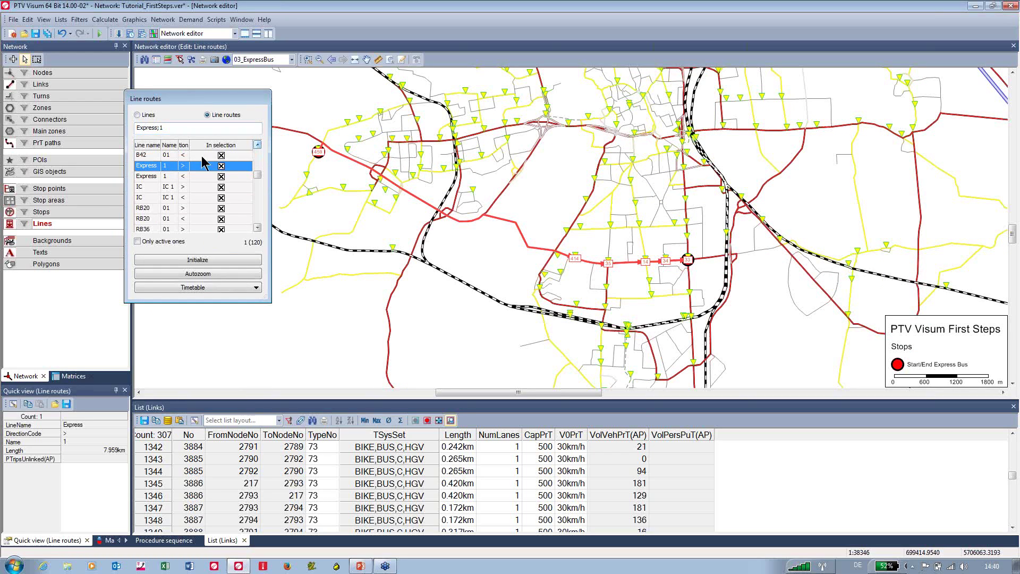
click(154, 181)
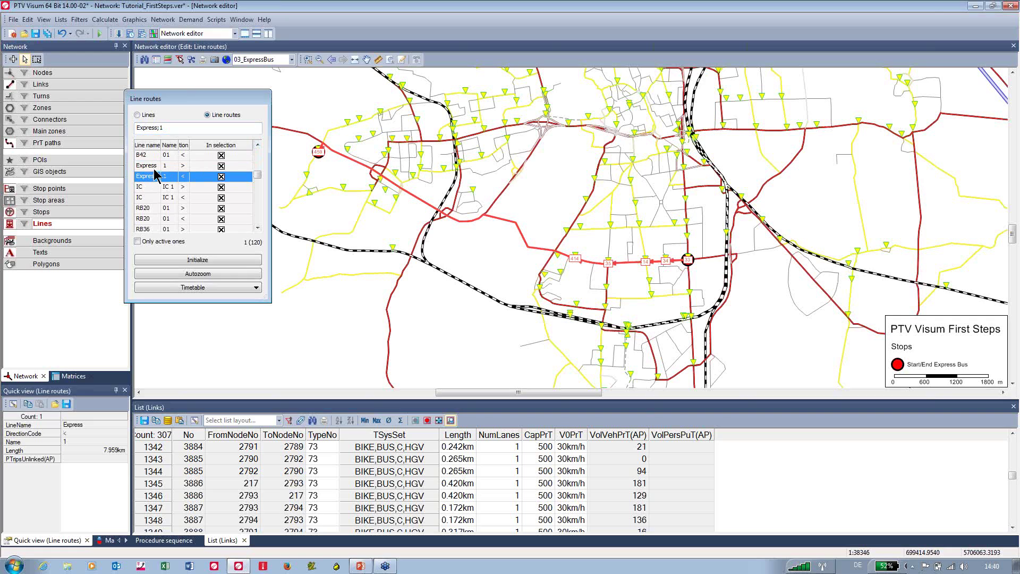
click(155, 169)
click(154, 180)
click(156, 170)
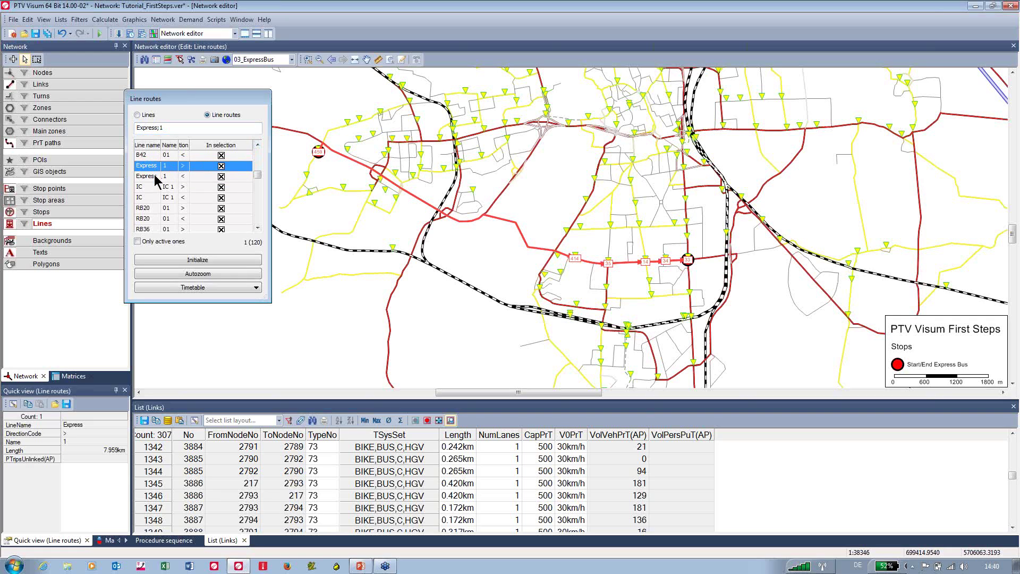
click(155, 180)
click(155, 169)
Step: Set the outbound Express route's run times to 7 min for the first section and 1 min for each of the other four
double_click(151, 168)
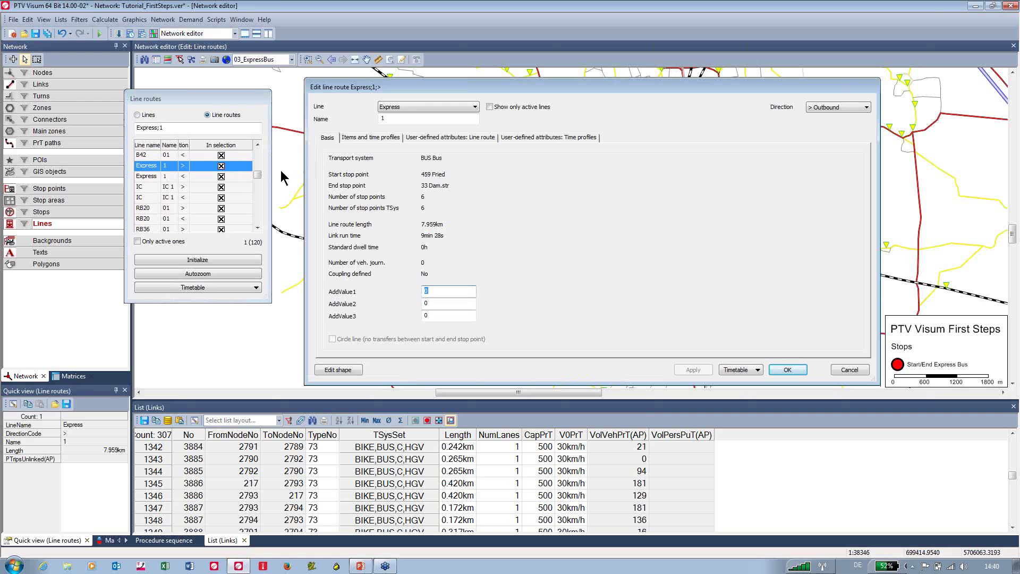
click(369, 138)
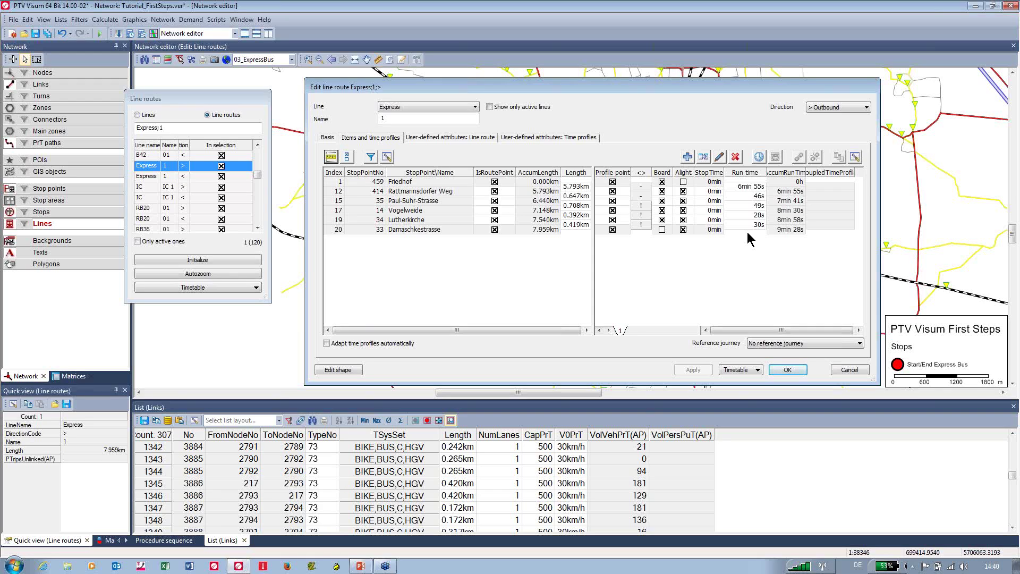
click(740, 187)
text(7)
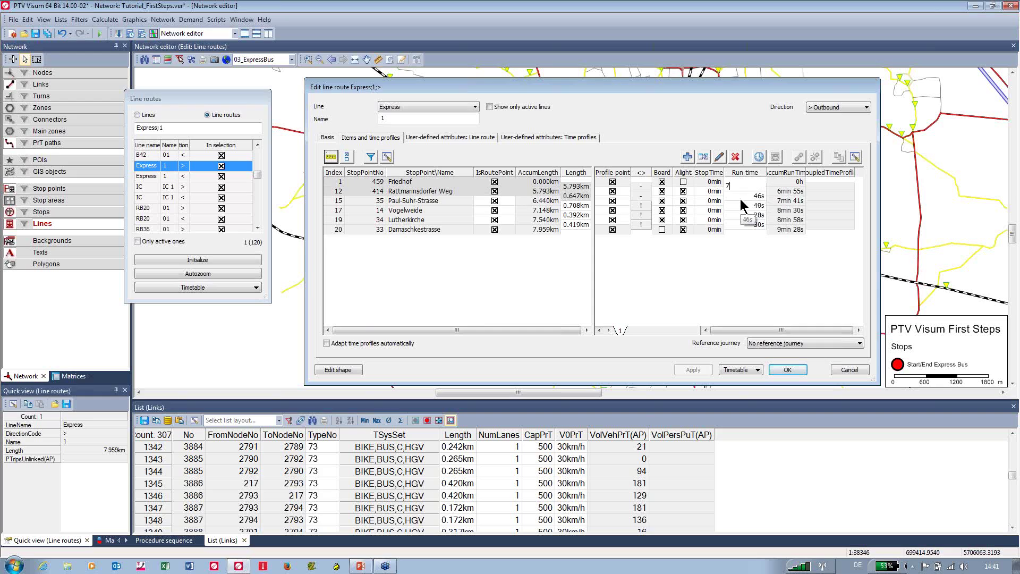
key(Down)
text(1)
key(Down)
text(1)
key(Down)
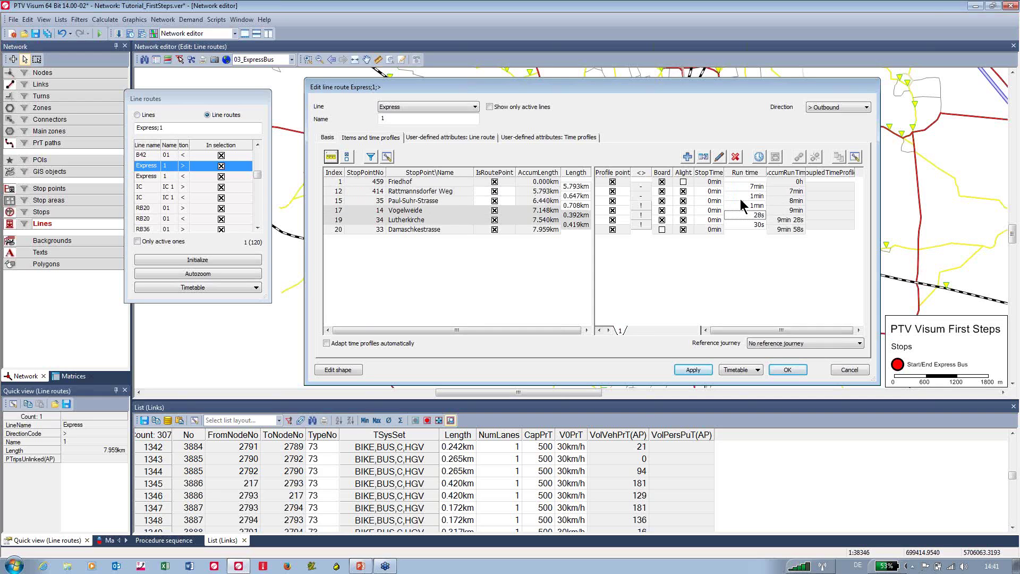
text(1)
key(Down)
text(1)
key(Return)
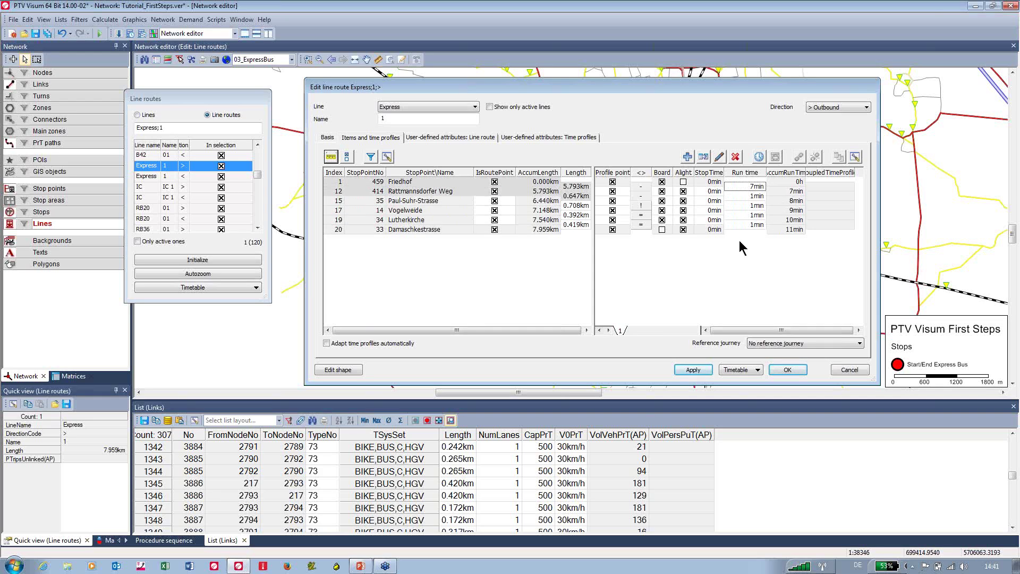
click(788, 369)
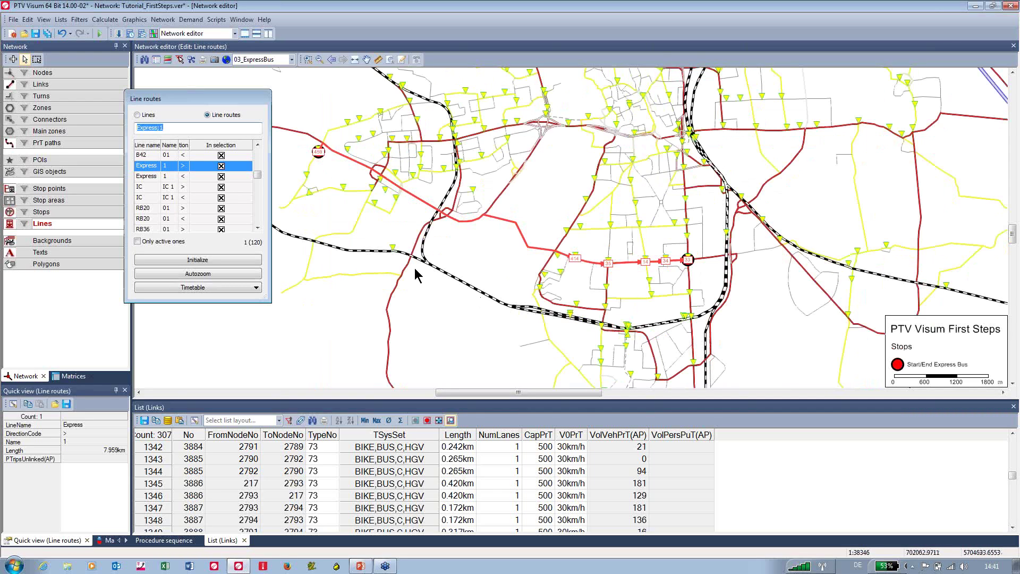
Step: Set the return Express route's run times to 1 min for the first four sections and 7 min for the last
double_click(151, 178)
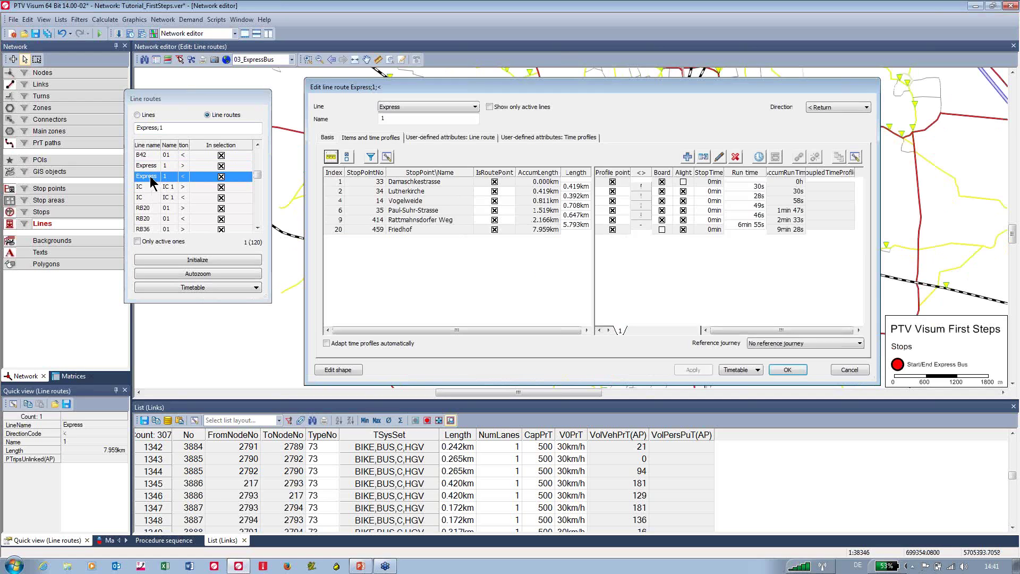
click(742, 187)
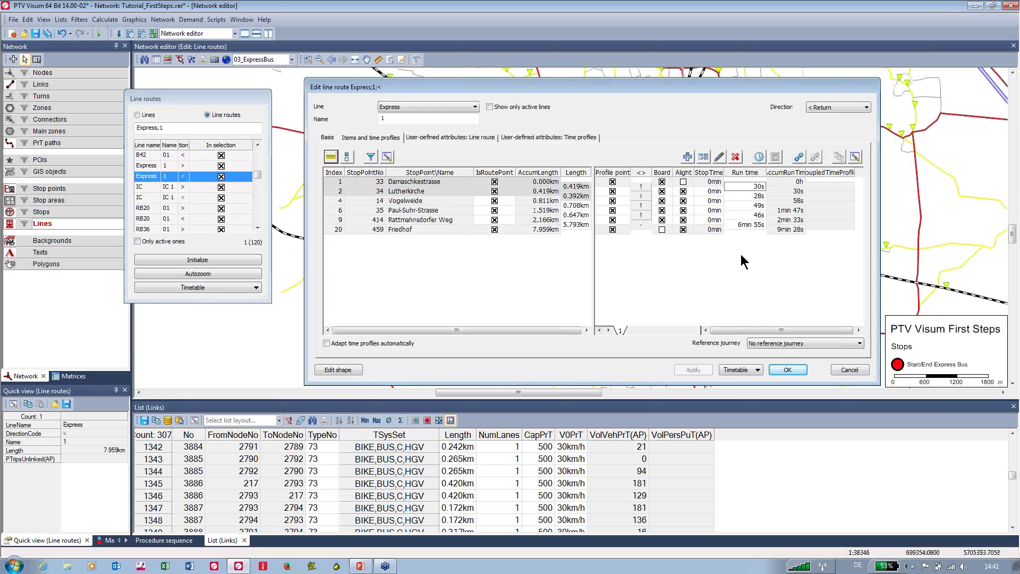
text(1)
key(Return)
text(1)
key(Return)
text(1)
key(Return)
text(1)
key(Return)
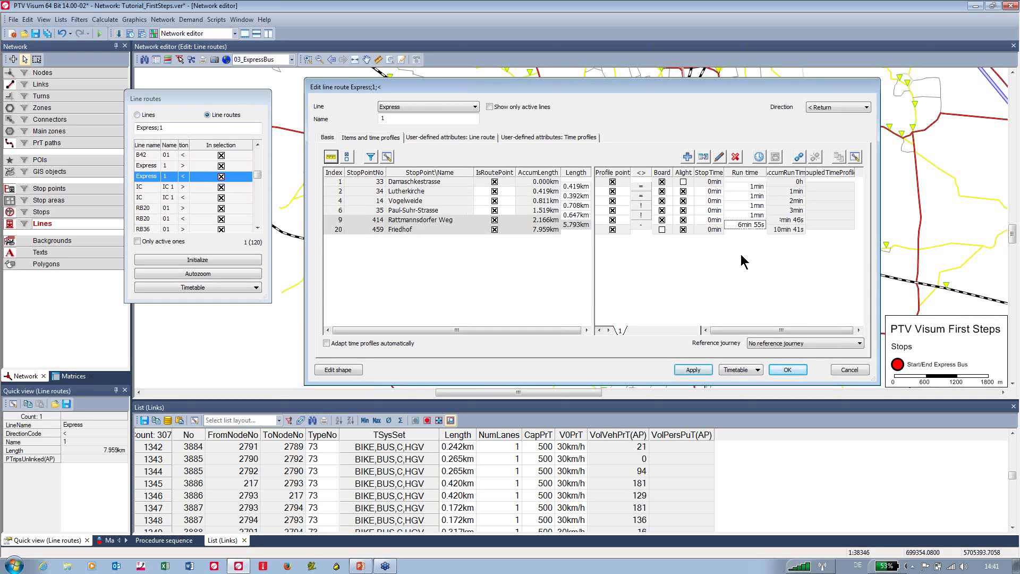
text(7)
key(Return)
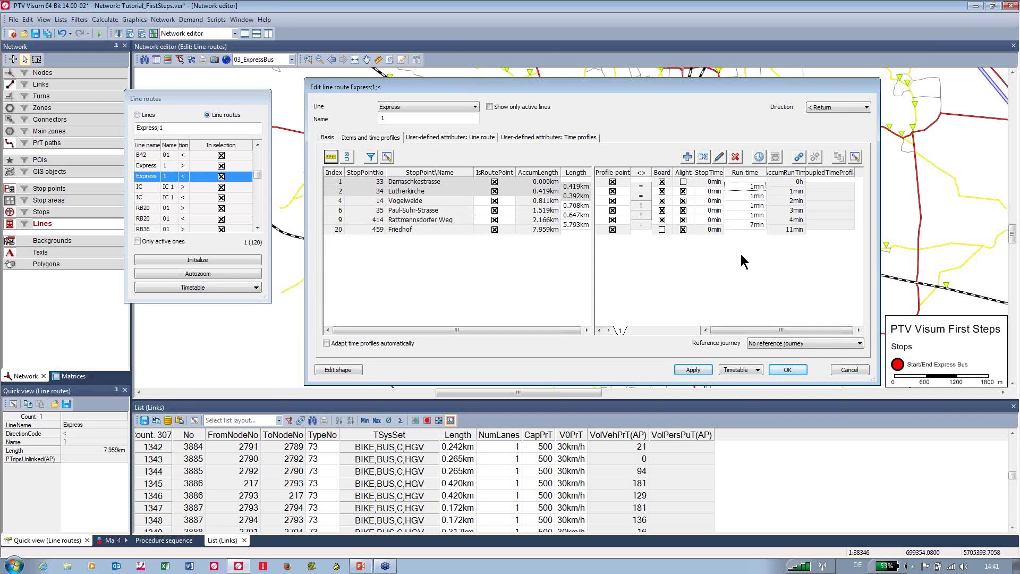
click(794, 371)
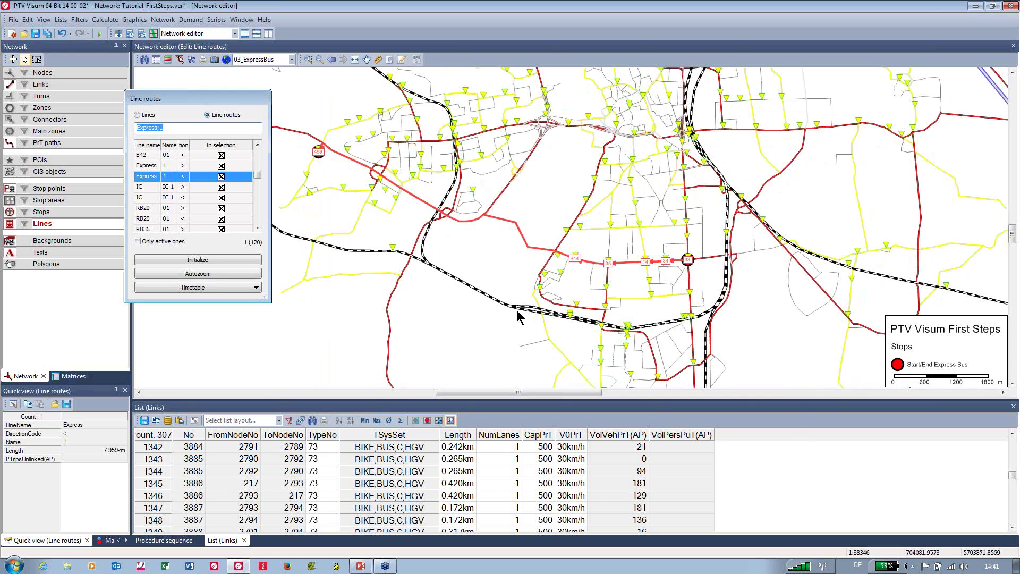
Step: Open the tabular timetable for both directions of the Express line route and enlarge its window
drag(242, 102, 277, 122)
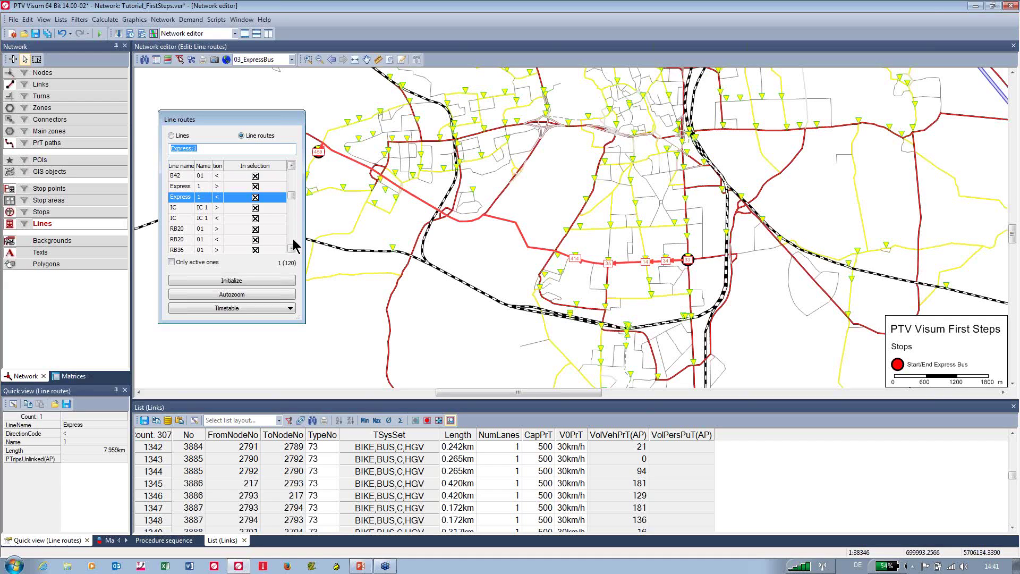
ctrl+click(187, 187)
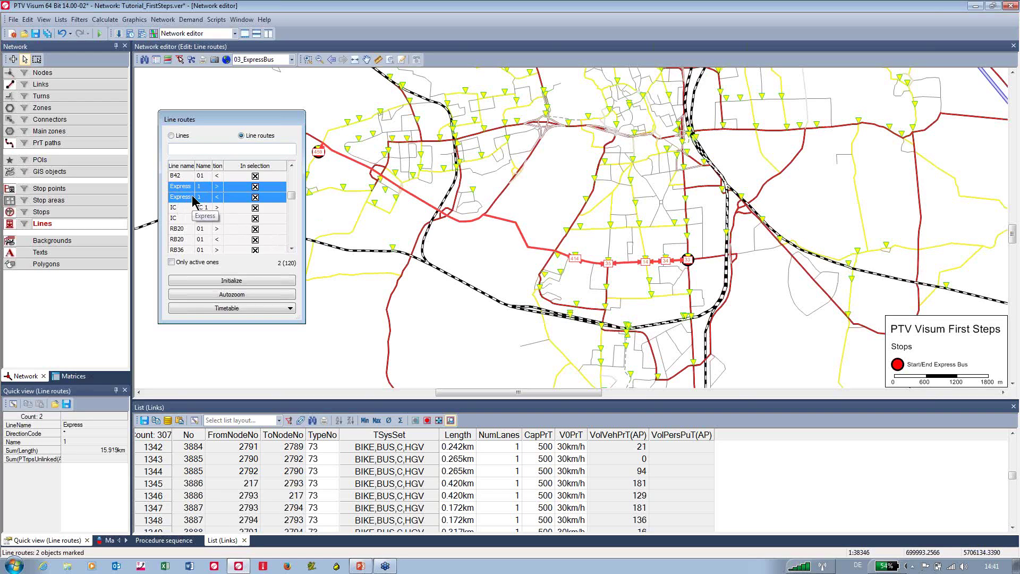
click(290, 309)
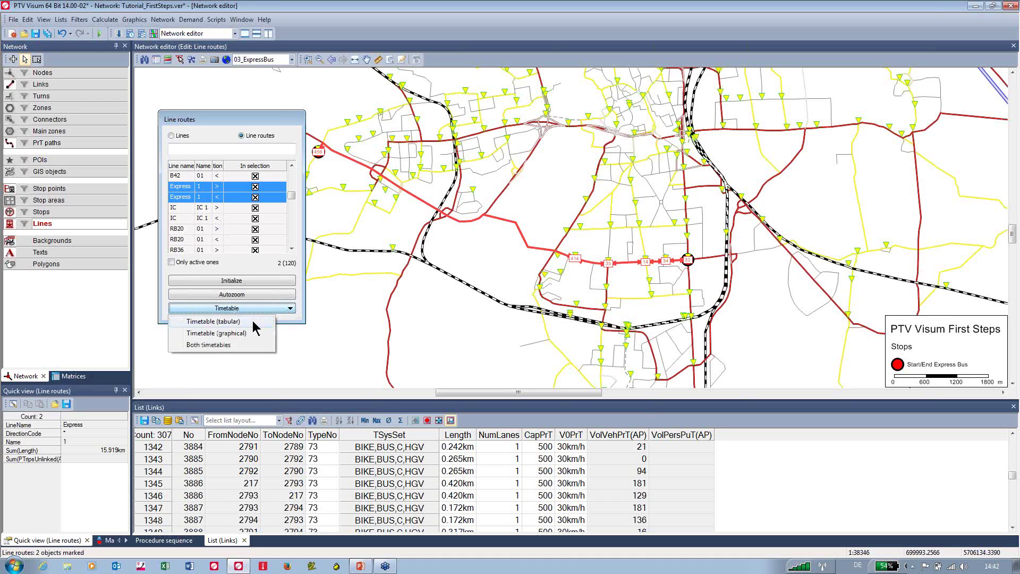
click(253, 322)
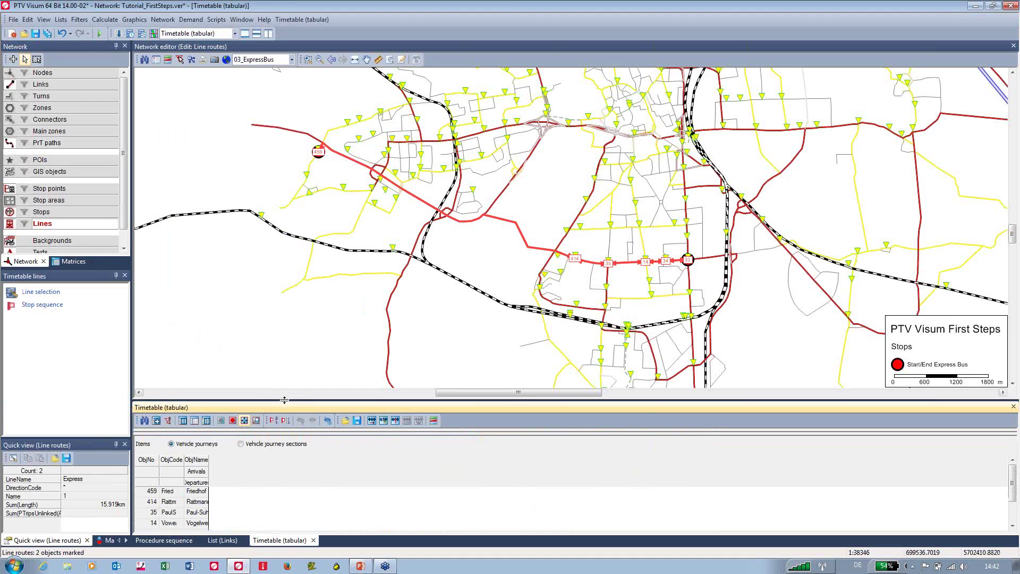
drag(284, 399, 318, 422)
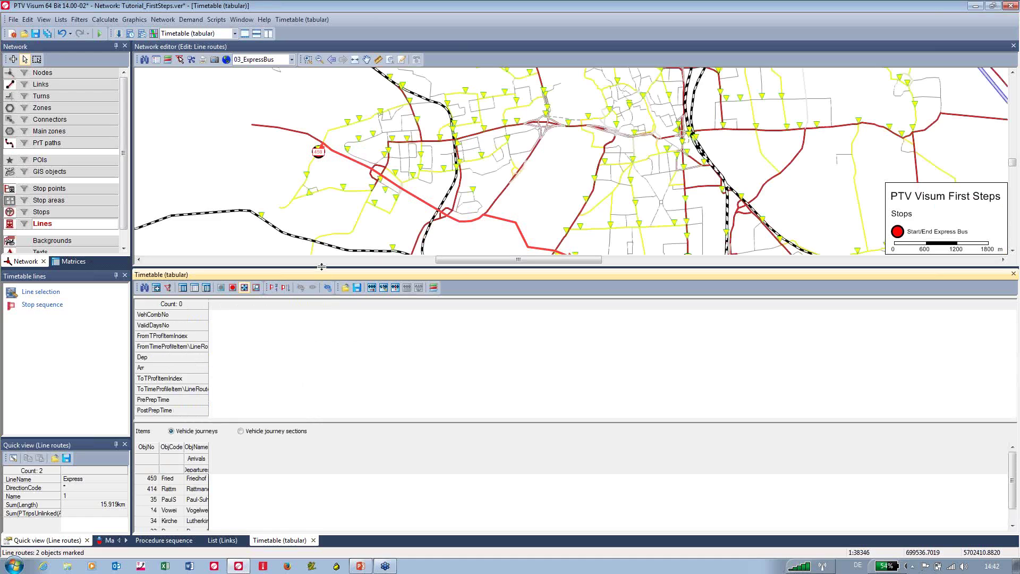
drag(322, 266, 321, 254)
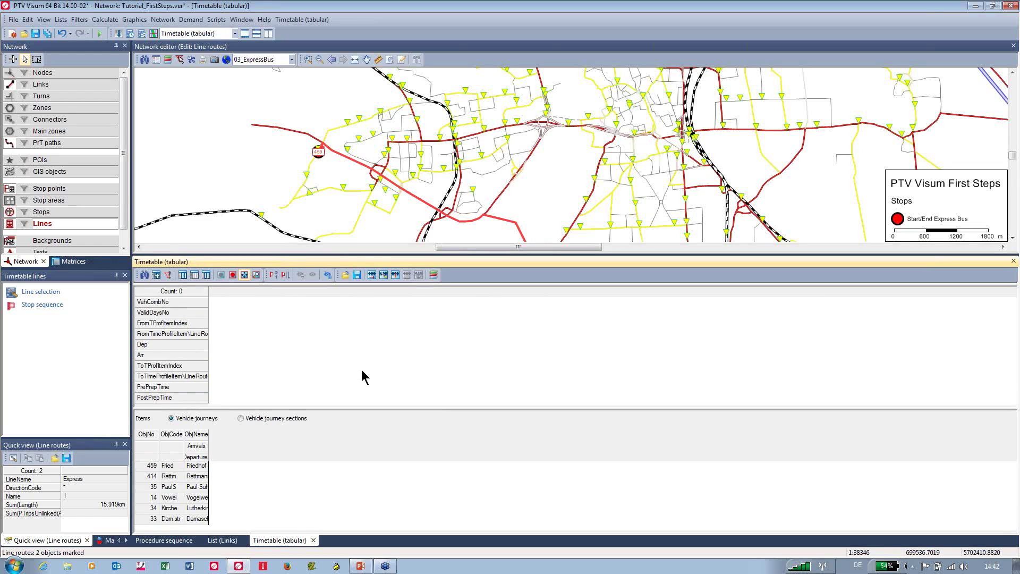
Step: Set up regular vehicle journeys for the Express line in direction <, from 06:00 to 22:00 every 15 minutes
click(156, 276)
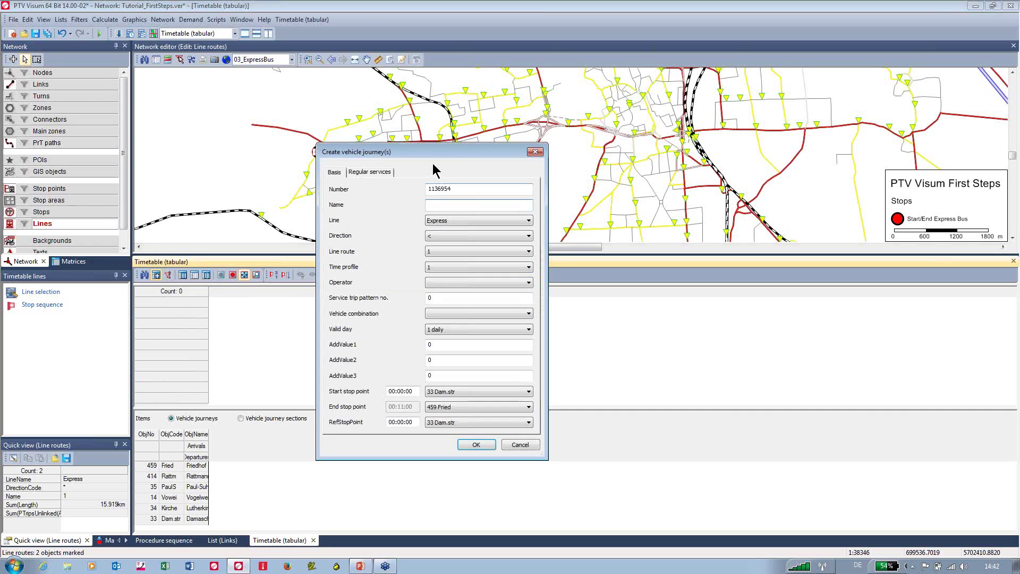
drag(433, 160, 357, 121)
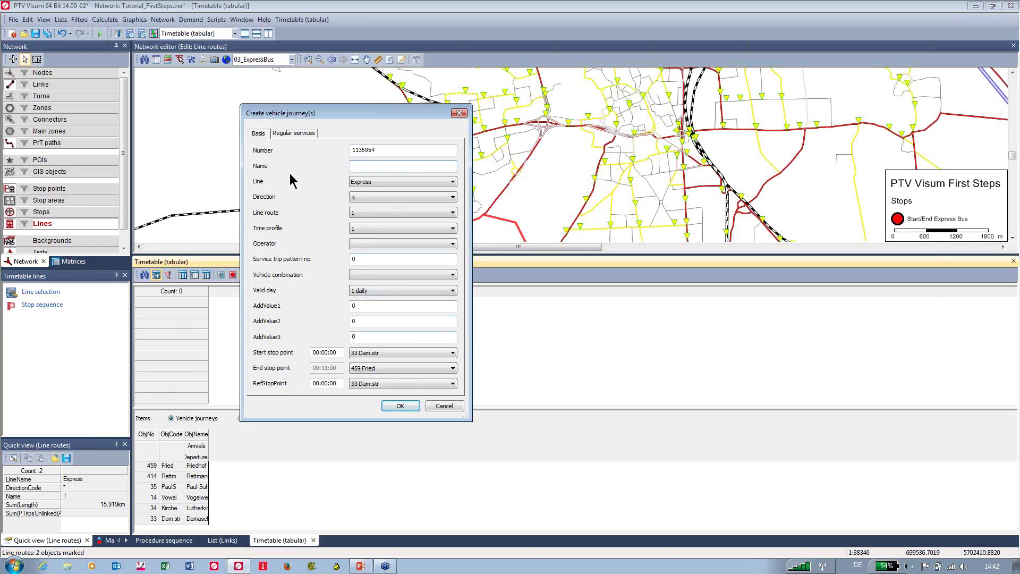
click(293, 134)
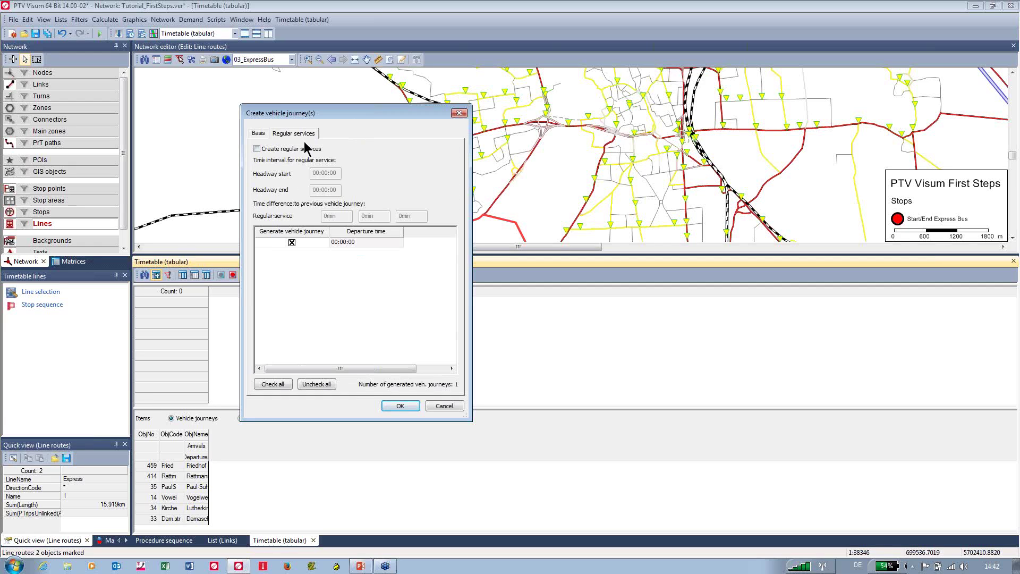
click(257, 149)
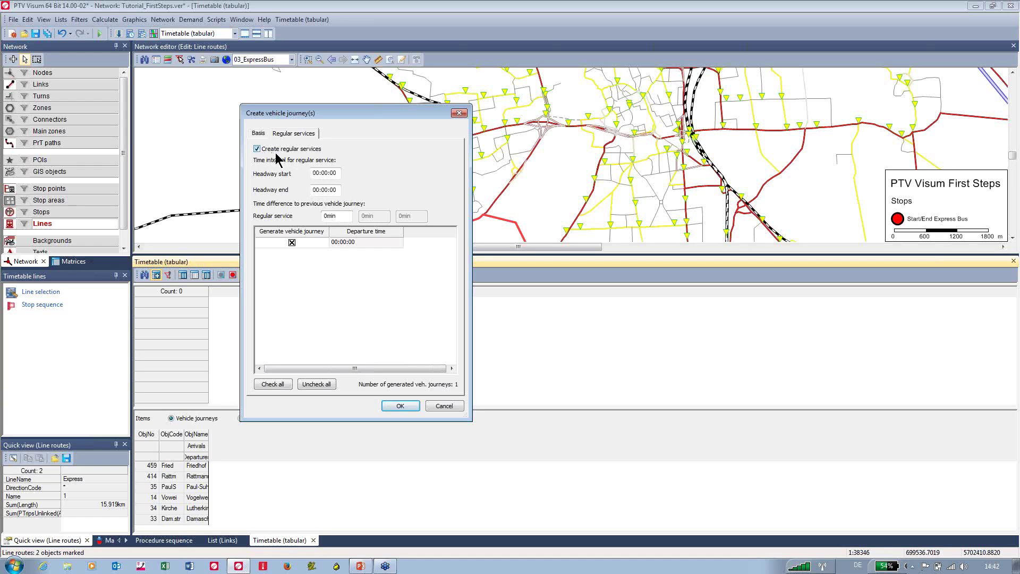
click(339, 174)
text(6)
key(Tab)
text(22)
click(328, 214)
text(15)
key(Tab)
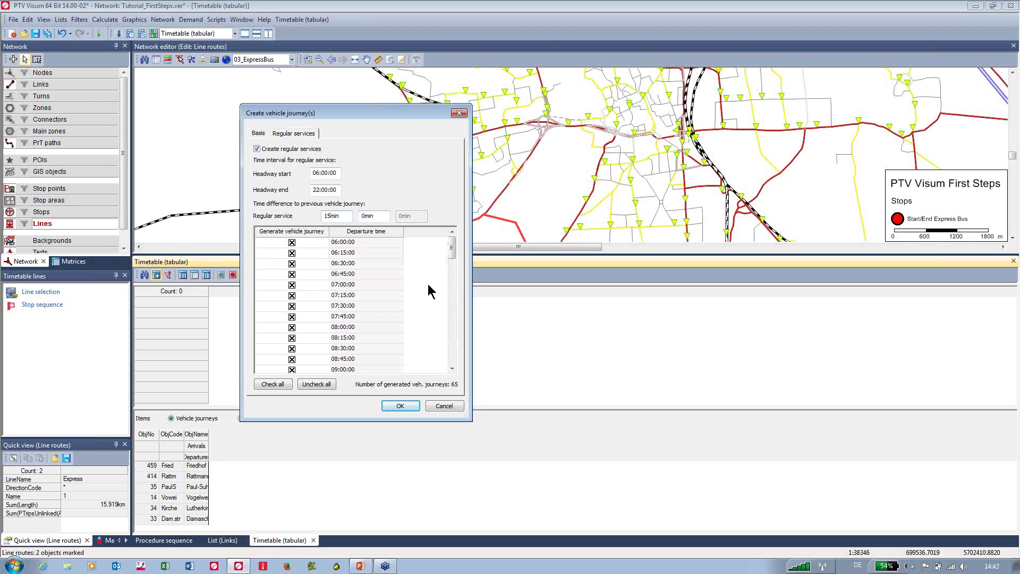
Step: Check the generated departure times from first to last and create the vehicle journeys for direction <
click(366, 242)
drag(454, 261, 452, 358)
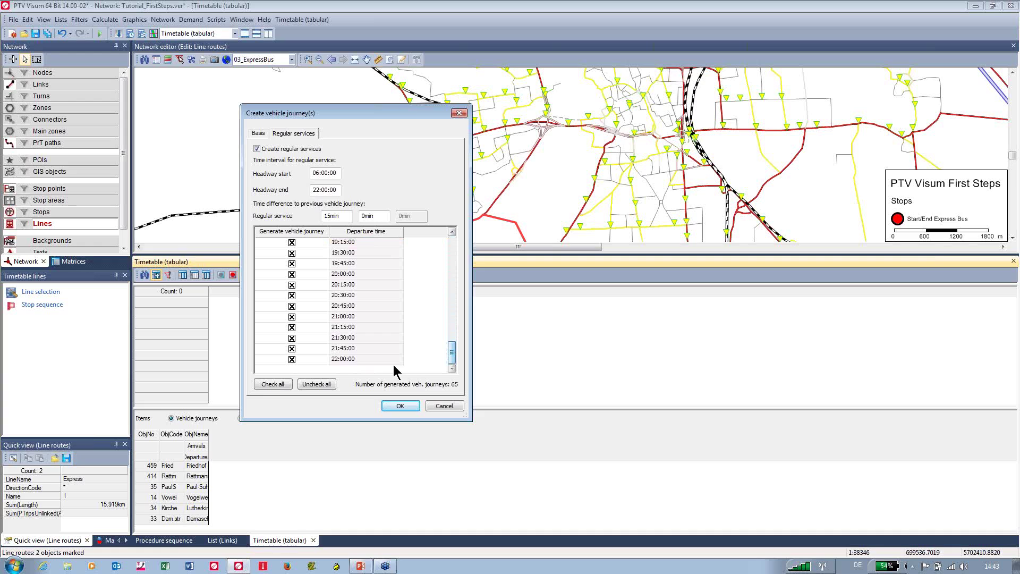
click(365, 359)
scroll(390, 313, up, 13)
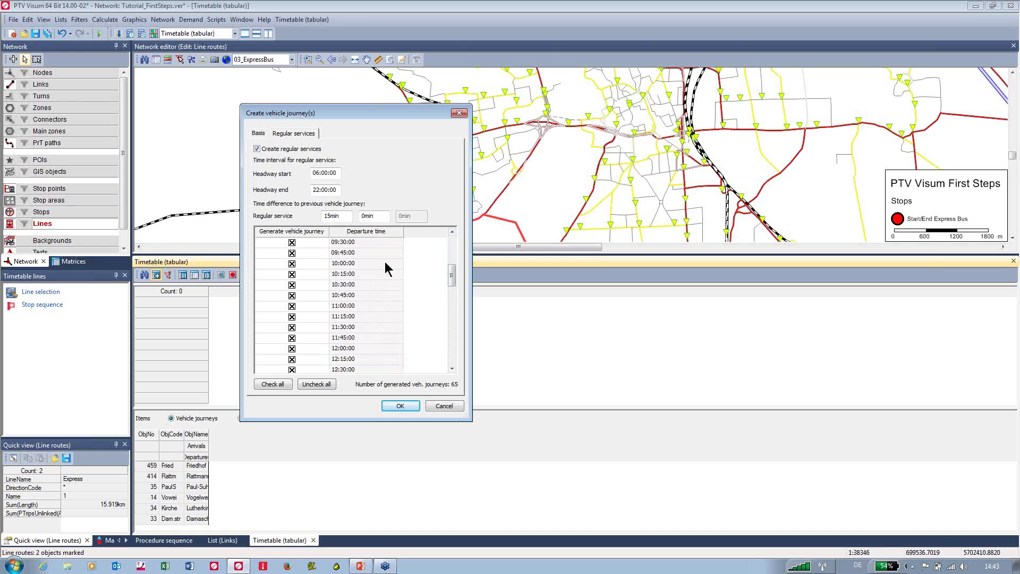
click(410, 407)
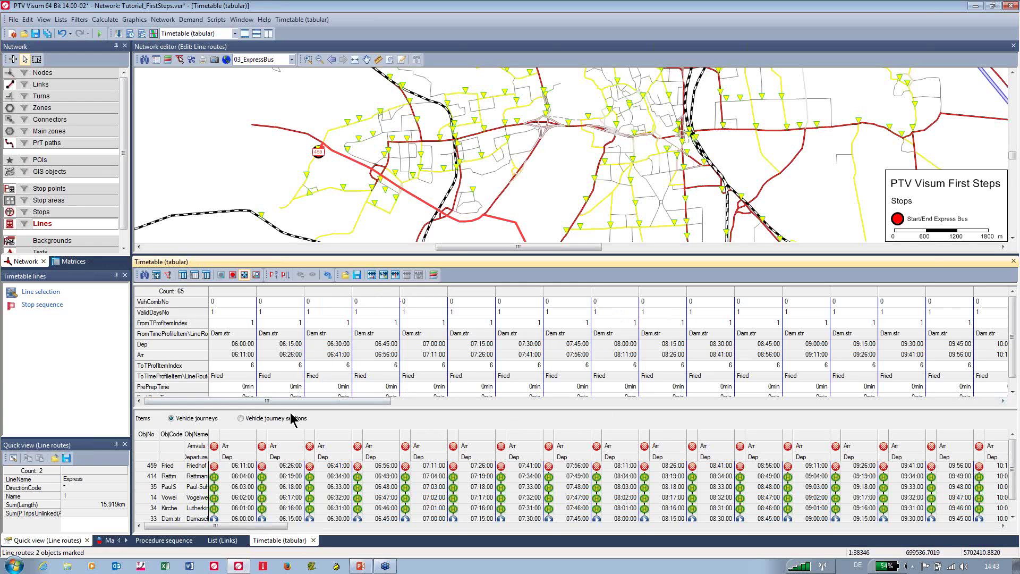
Step: Examine the first few new vehicle journeys and their departure times in the timetable
click(238, 292)
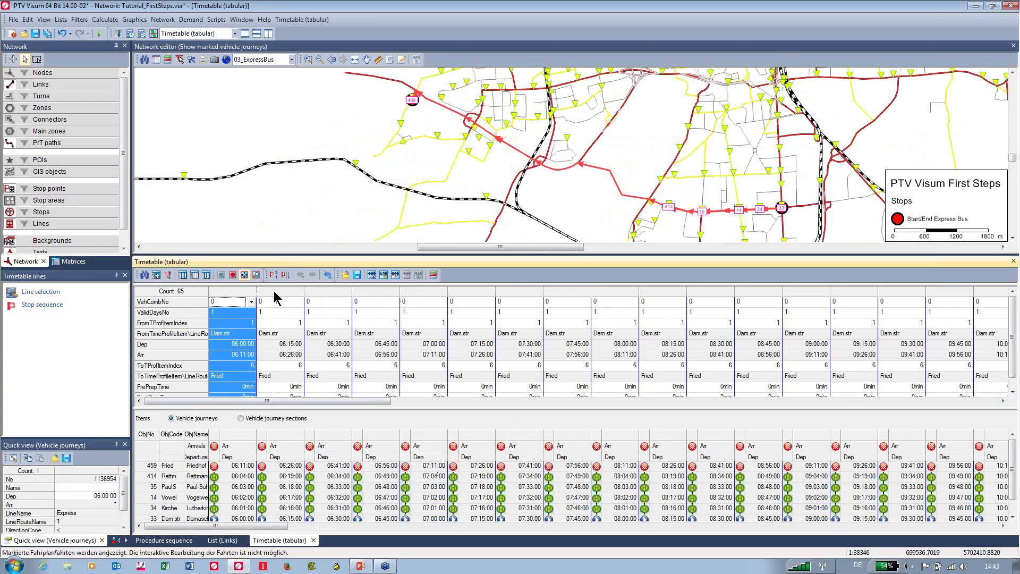
click(276, 291)
click(323, 295)
click(372, 297)
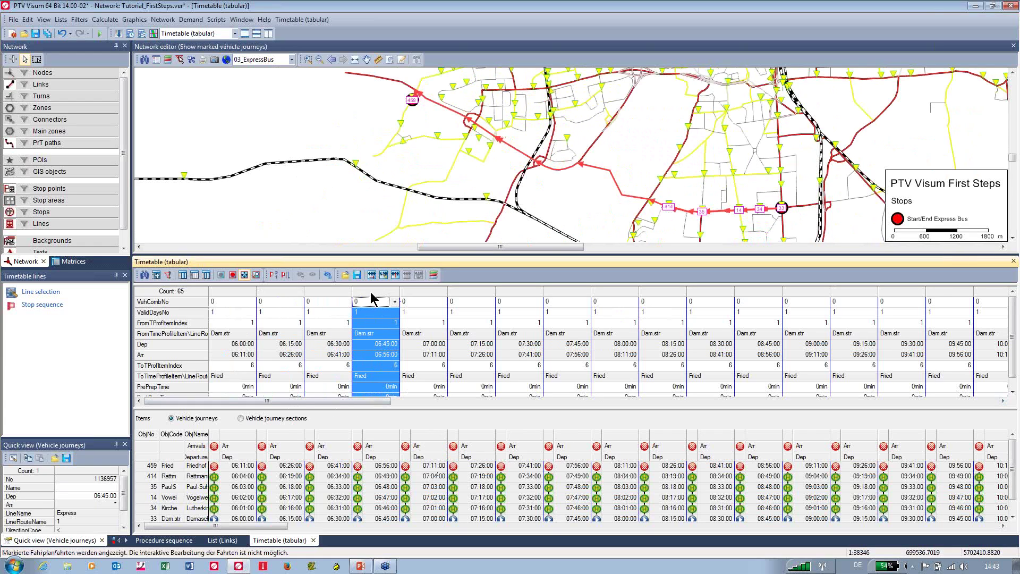
click(243, 345)
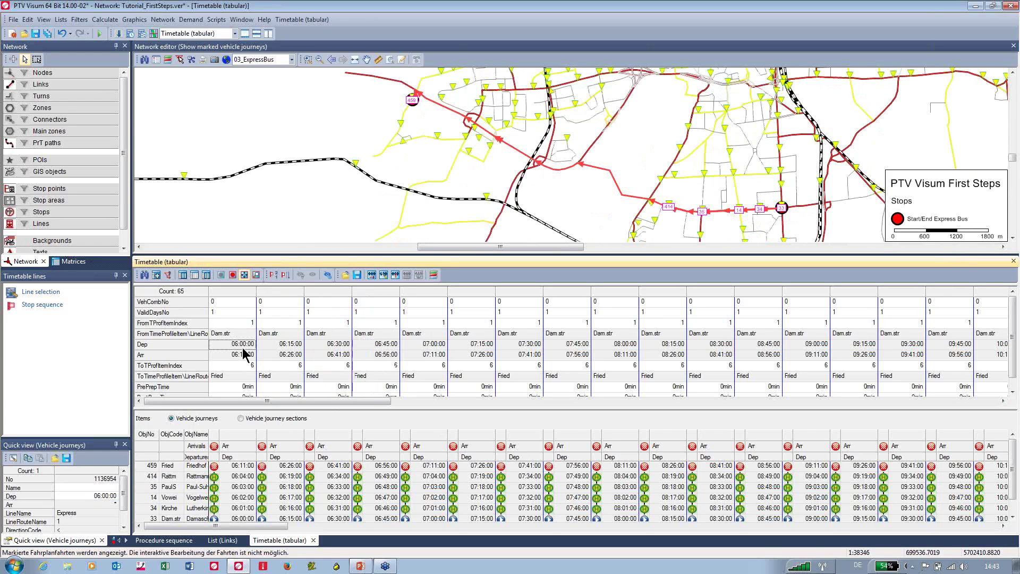
click(294, 348)
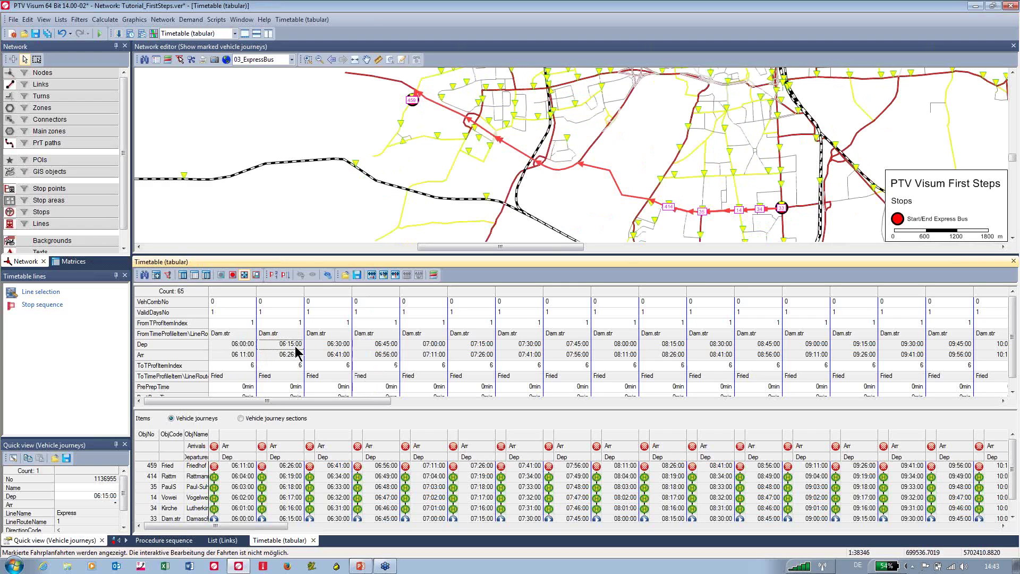
click(343, 348)
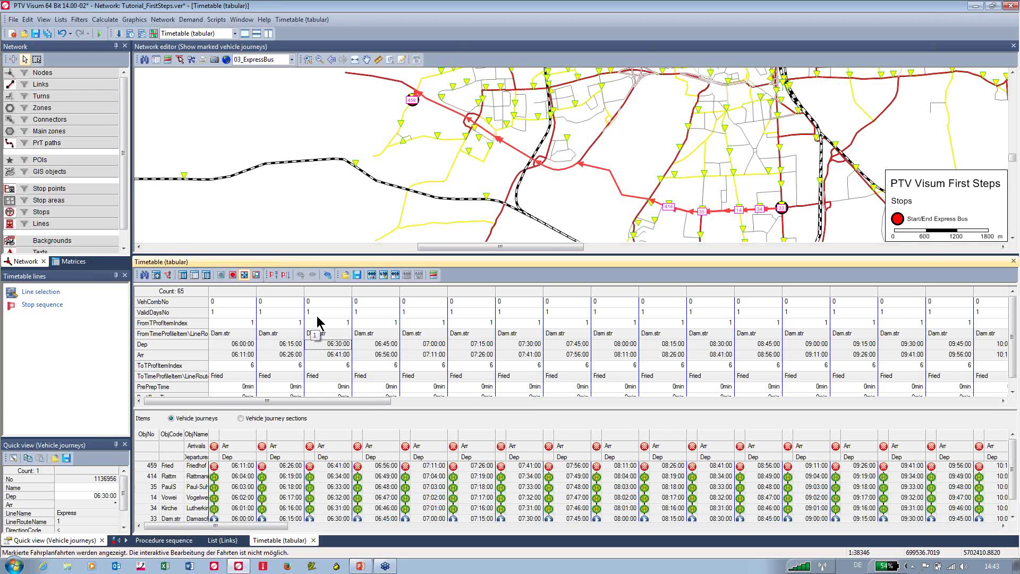
Step: Start creating further Express vehicle journeys in direction > and enable regular services for them
click(156, 276)
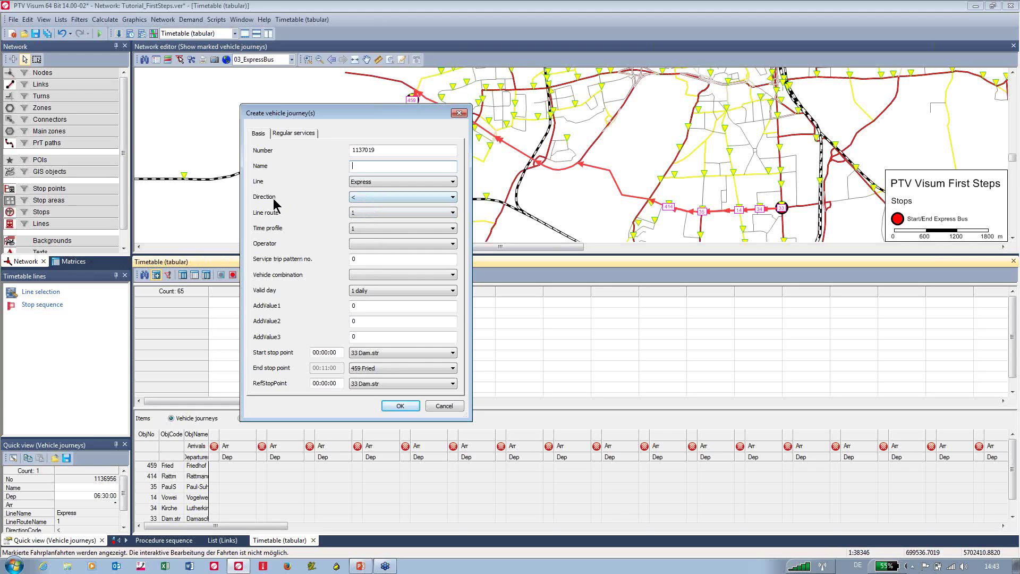
click(399, 197)
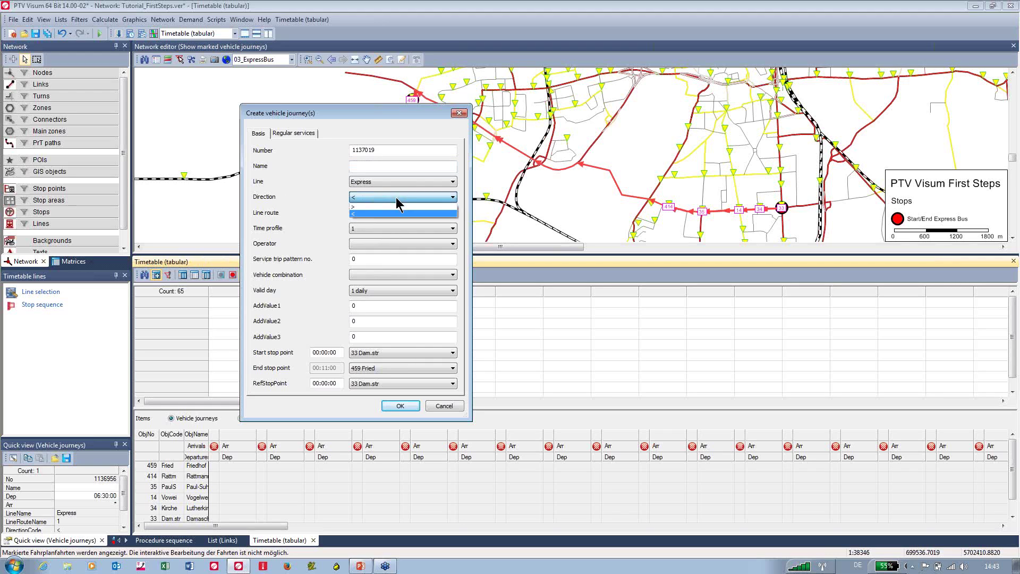
click(390, 215)
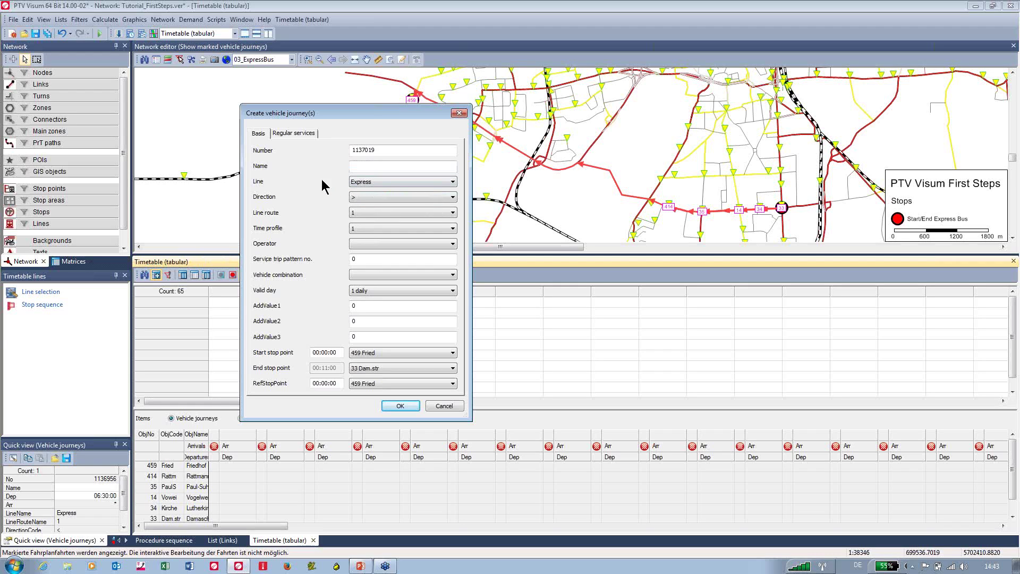
click(299, 135)
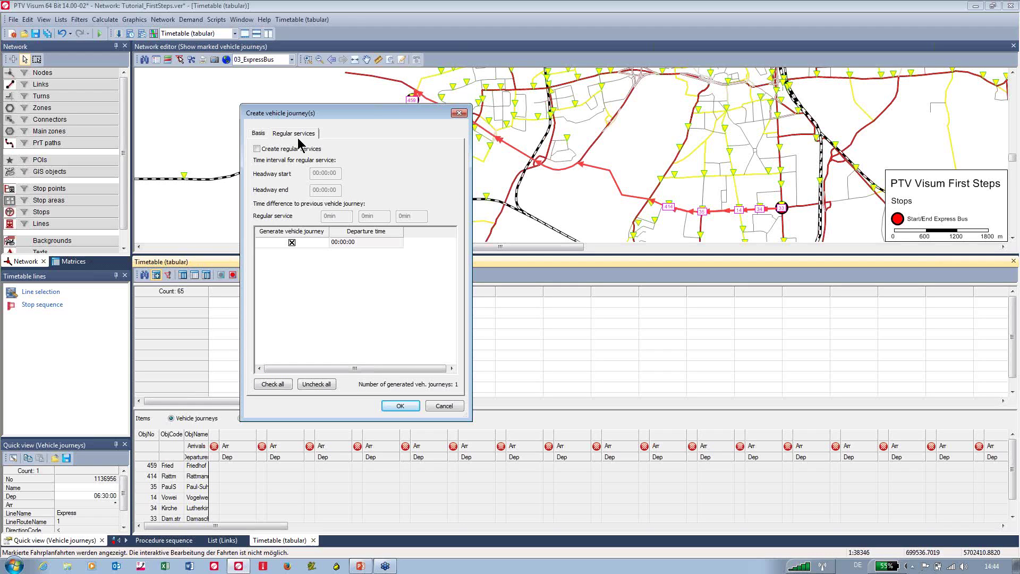
click(258, 149)
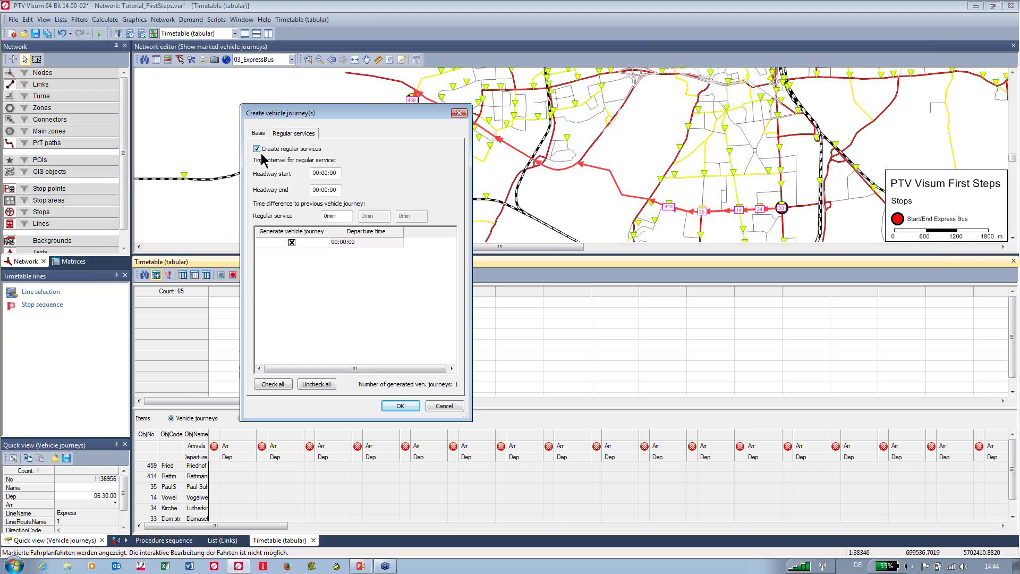
Step: Set the headway from 06:00 to 22:00 with a 15-minute interval and create the vehicle journeys for direction >
click(326, 173)
text(6)
click(333, 189)
text(22)
click(328, 215)
text(15)
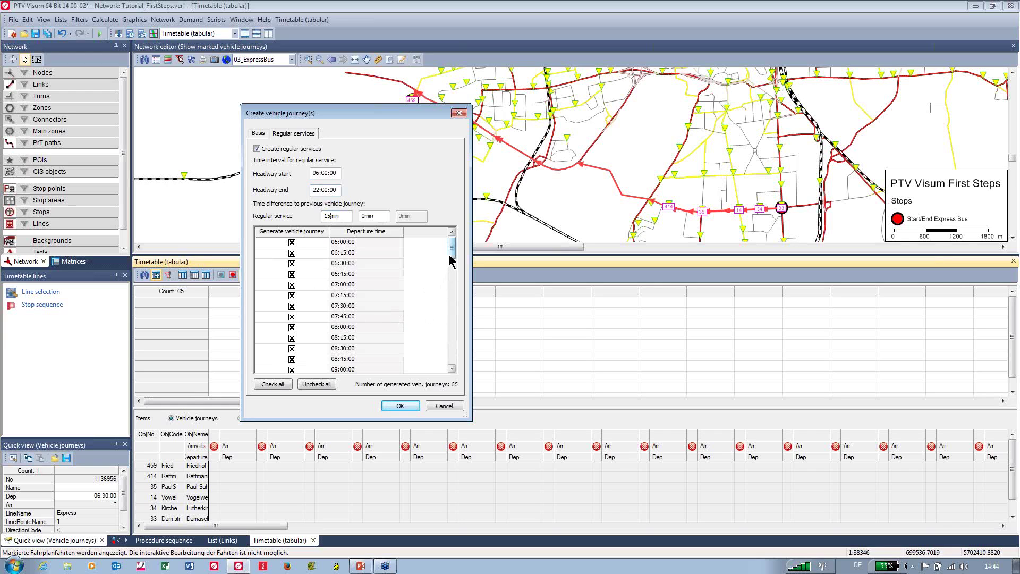
drag(453, 257, 451, 276)
scroll(397, 260, up, 6)
click(408, 406)
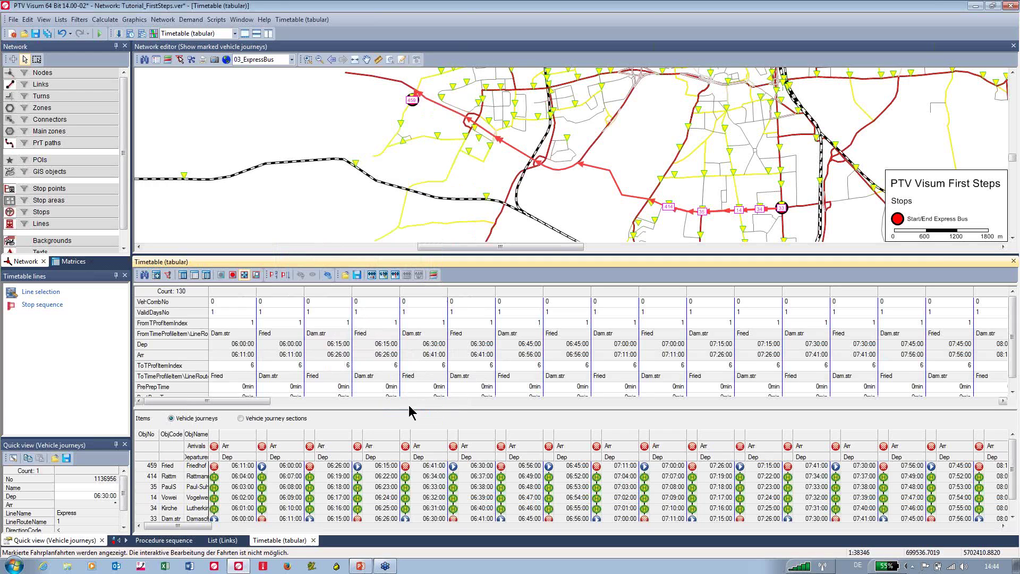
Step: Close the tabular timetable and run the procedure sequence with the Init, PrT and PuT assignments
click(314, 540)
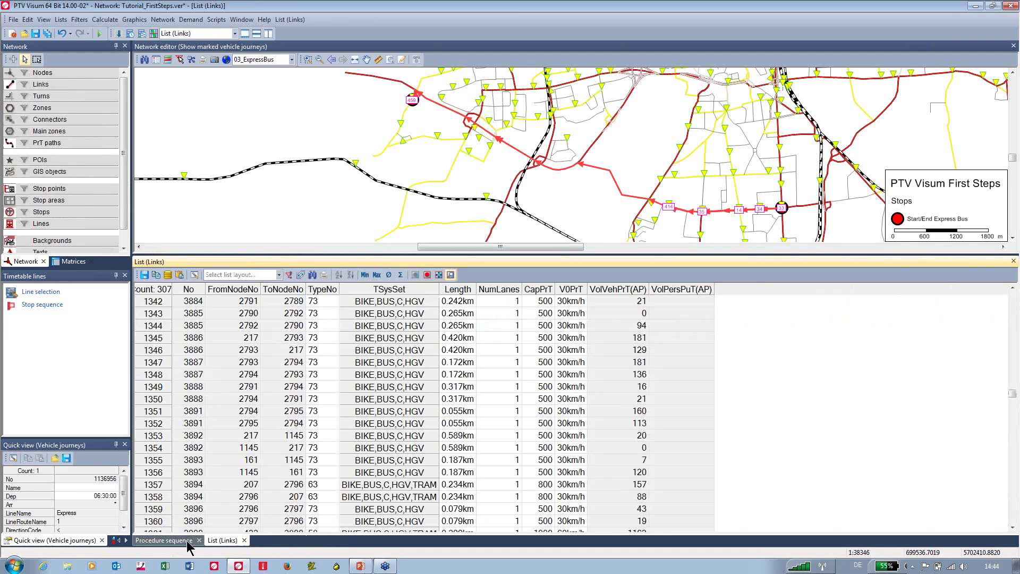
click(165, 541)
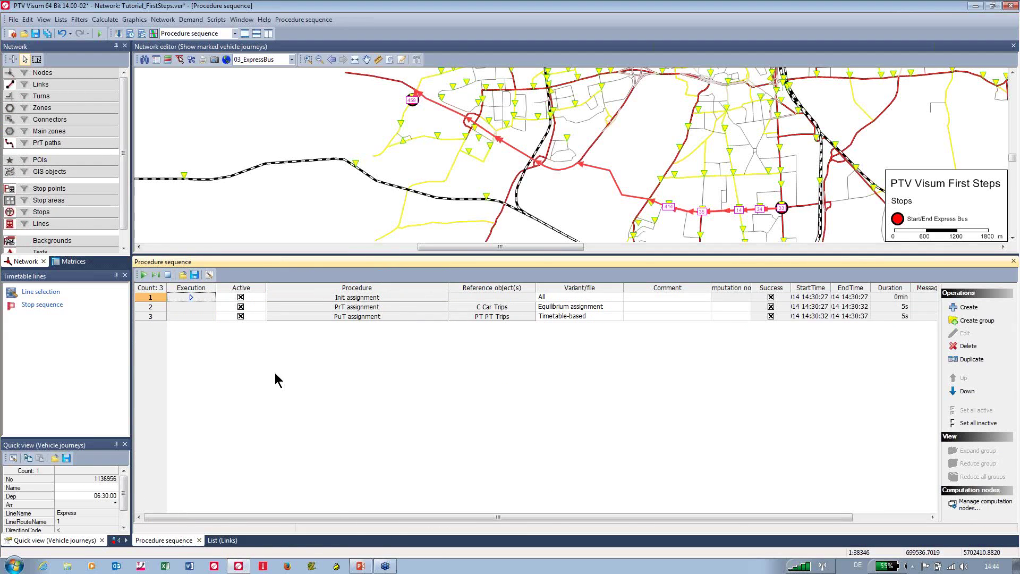
drag(287, 256, 298, 430)
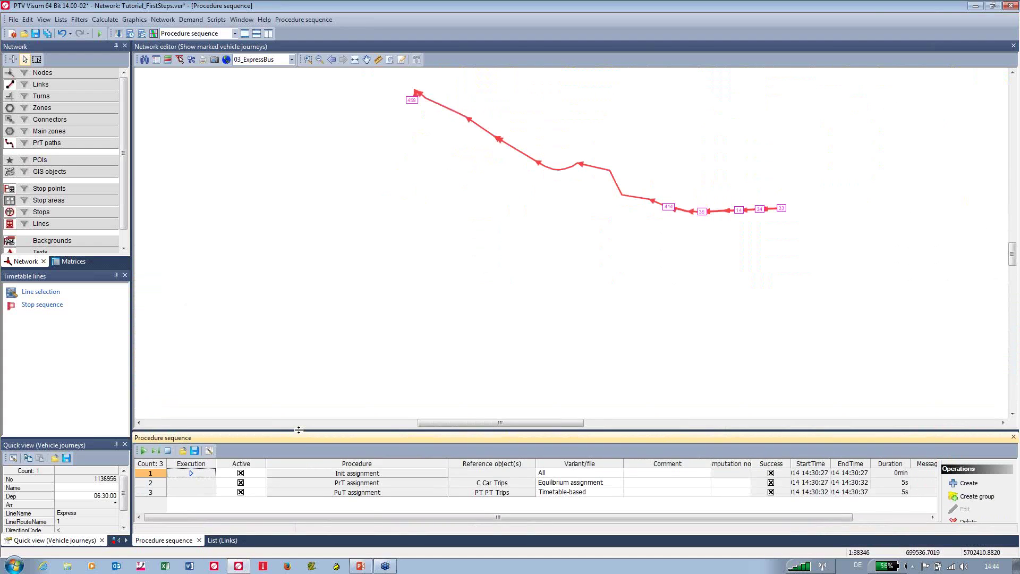
click(143, 438)
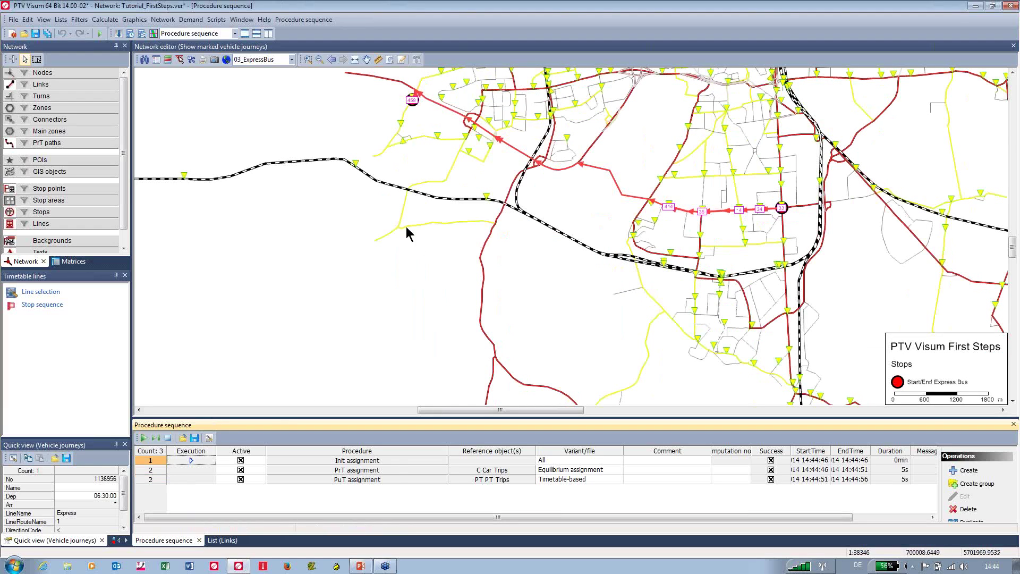
Step: Switch the network display to 01_Assignment and examine the car and public transport volumes along the Express bus route
click(291, 59)
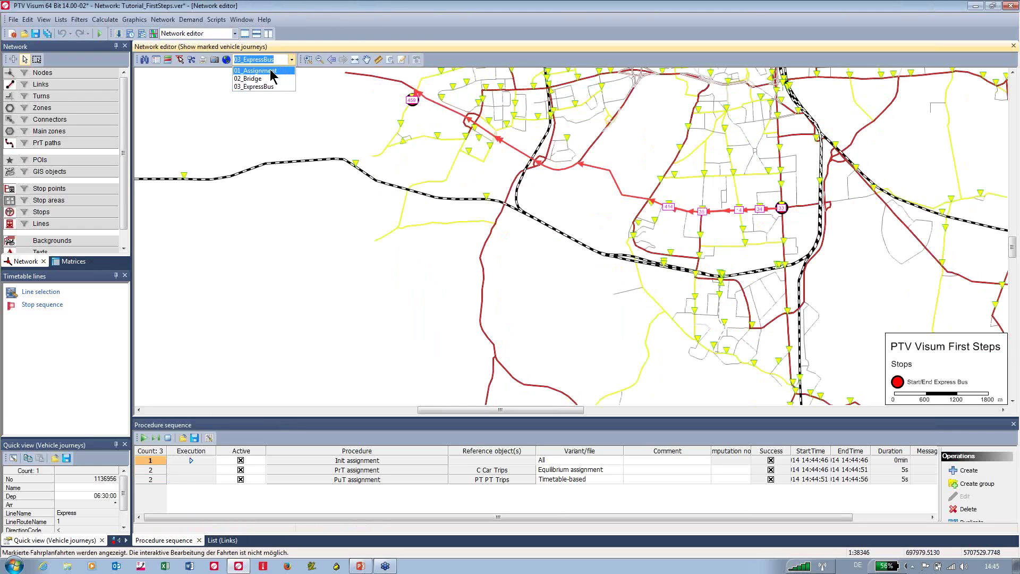
click(271, 71)
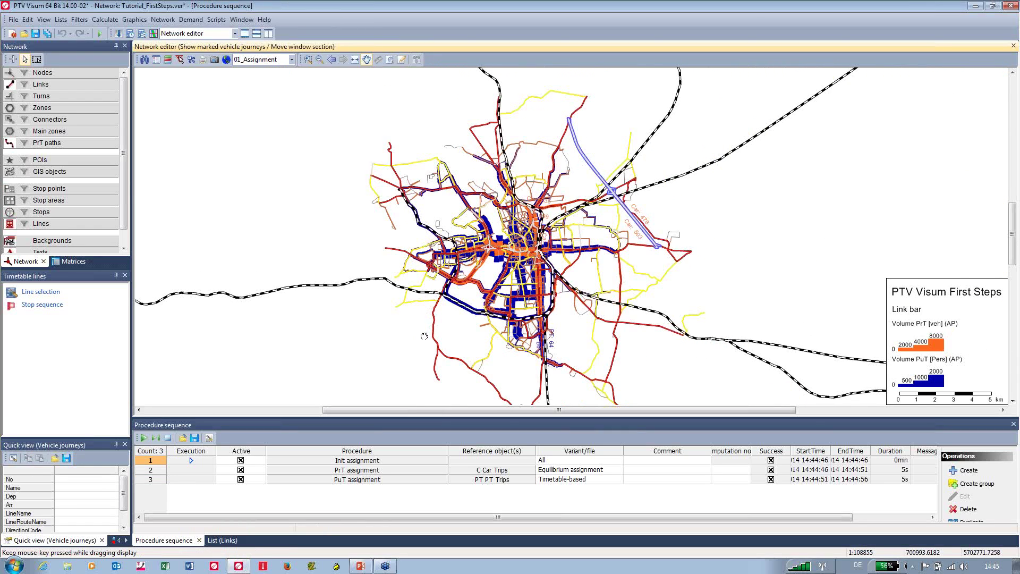
scroll(581, 216, up, 3)
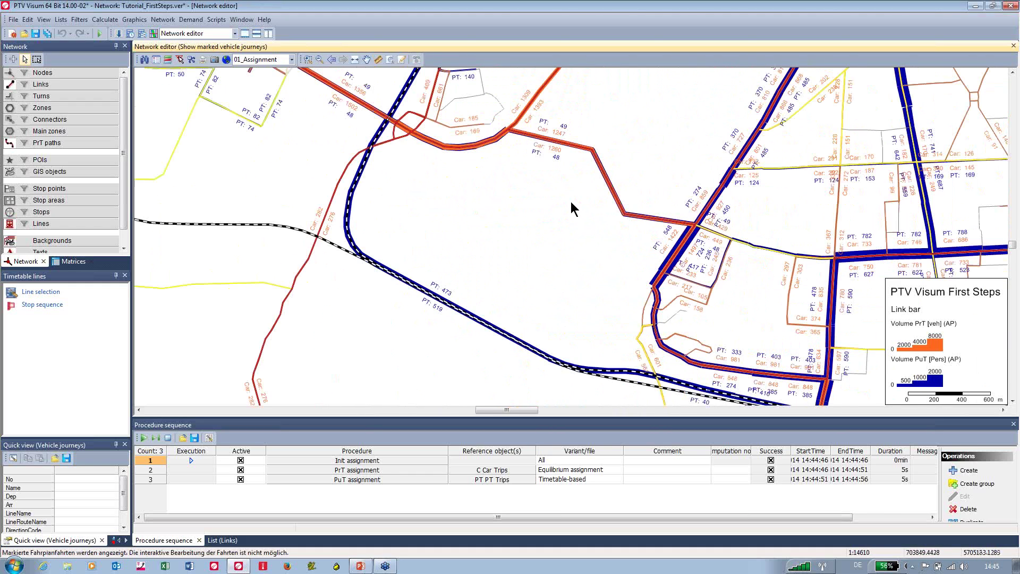
drag(572, 207, 566, 253)
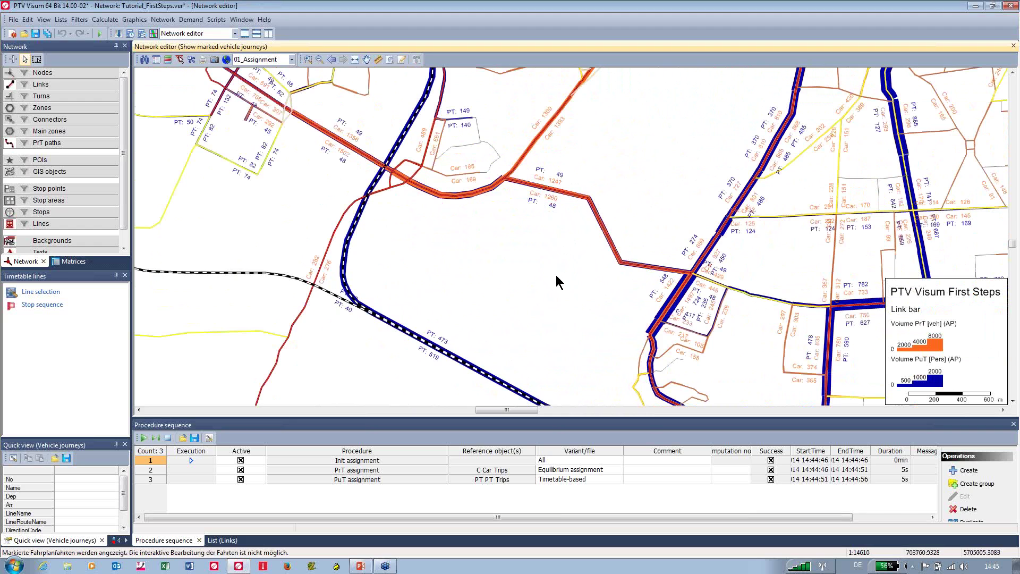
scroll(558, 282, down, 2)
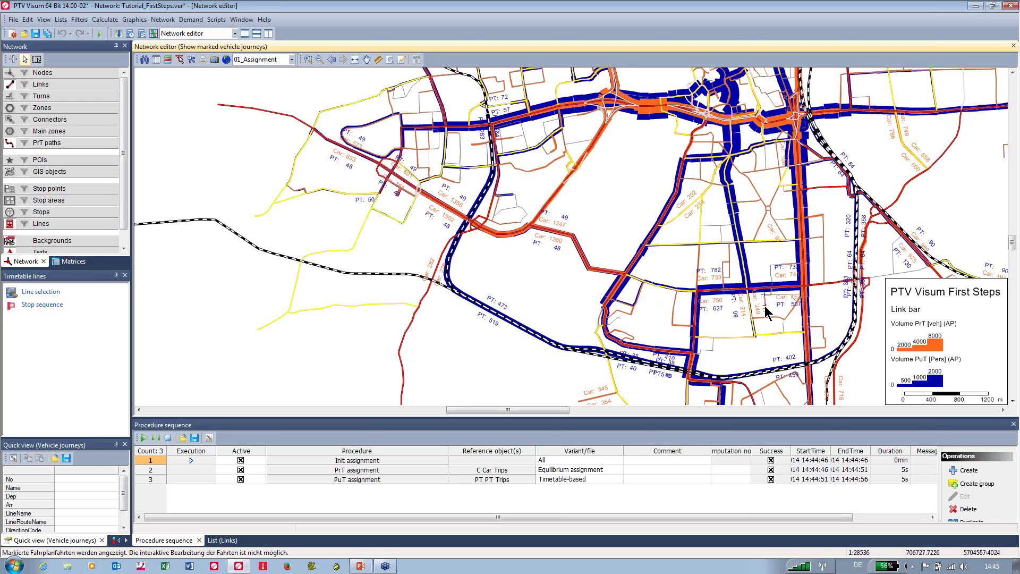
Step: Switch to the PowerPoint presentation, advance to the Further Examples and Support slide, and return to PTV Visum
key(alt+Tab)
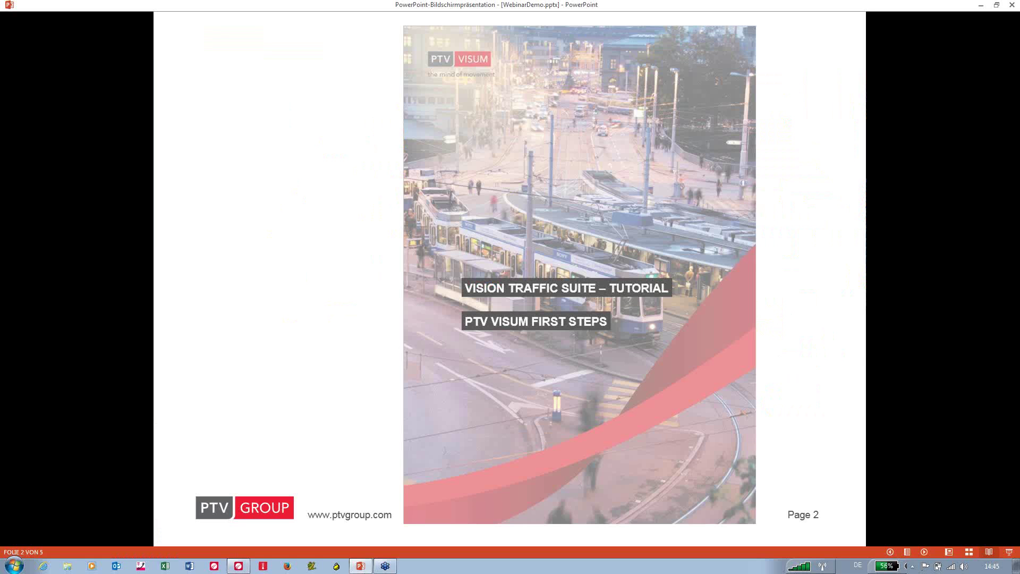
key(Right)
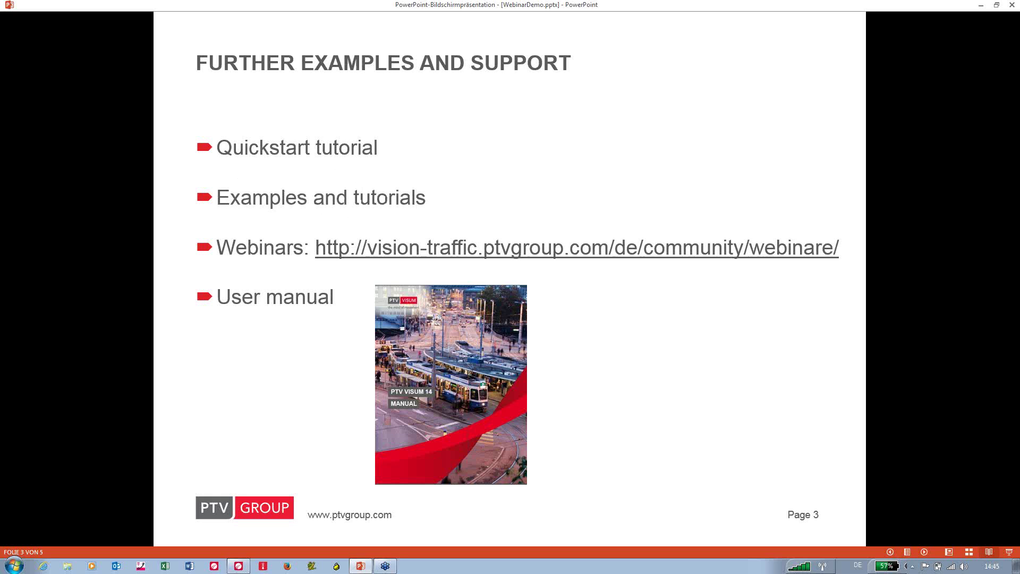
key(alt+Tab)
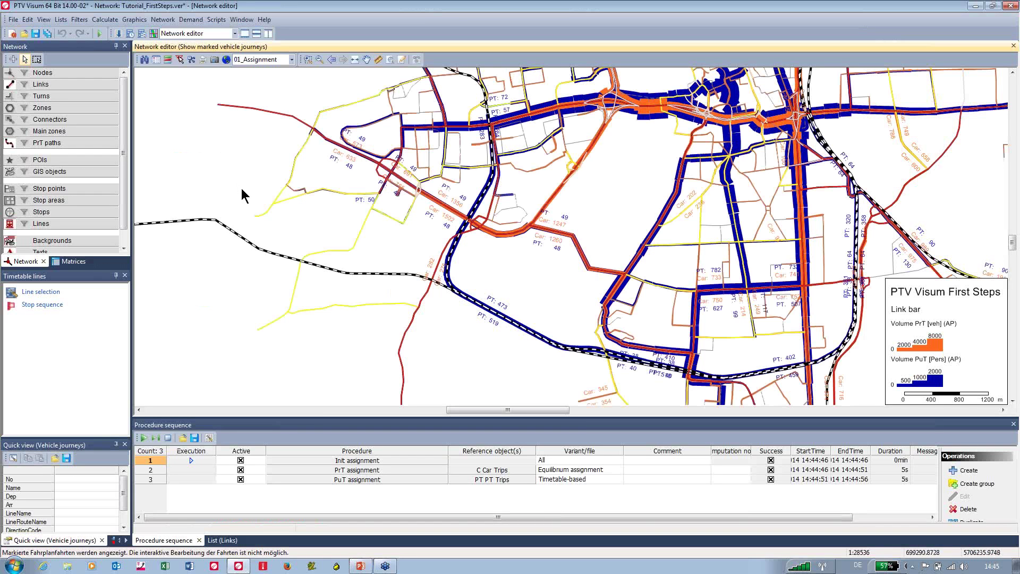
Step: Open the Quickstart tutorial folder from the built-in examples, look over its PDF tutorials, and close the folder
click(265, 20)
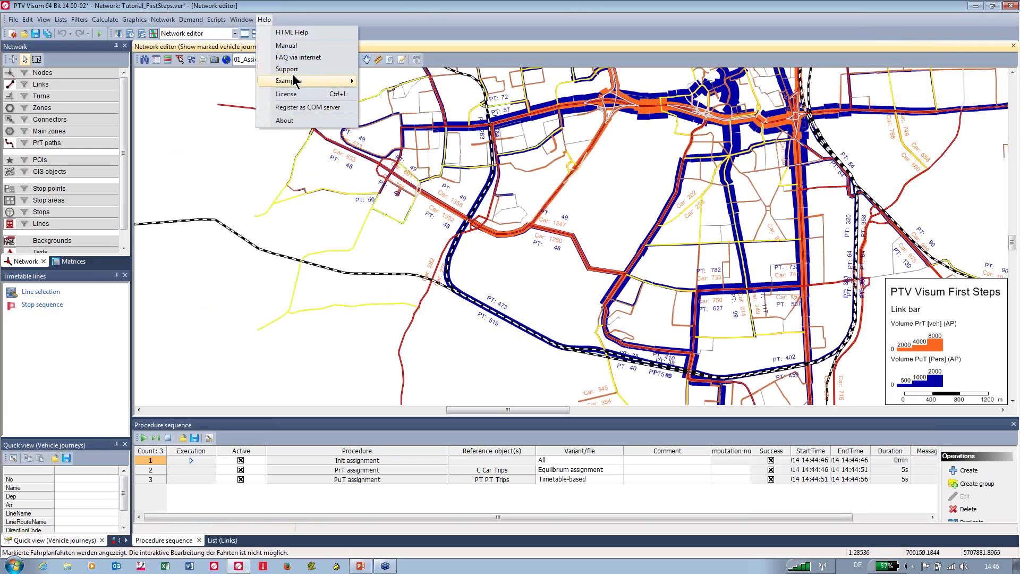
mouse_move(294, 84)
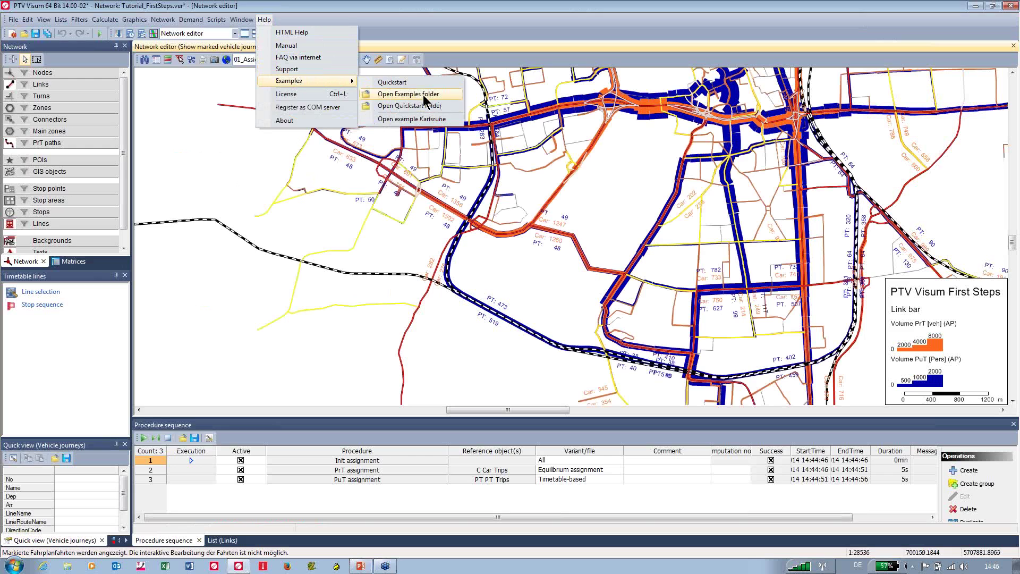
click(440, 106)
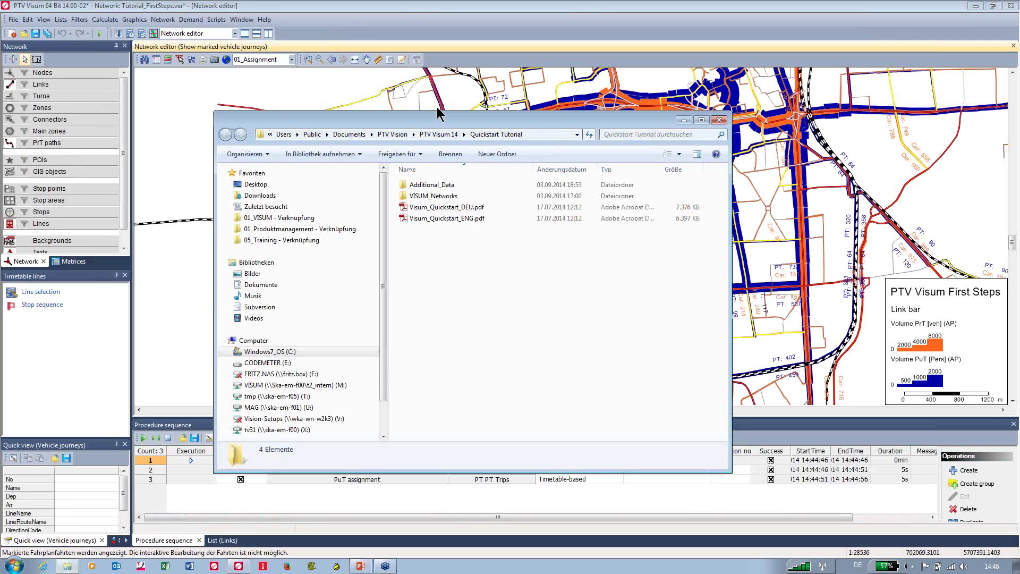
drag(441, 125, 412, 98)
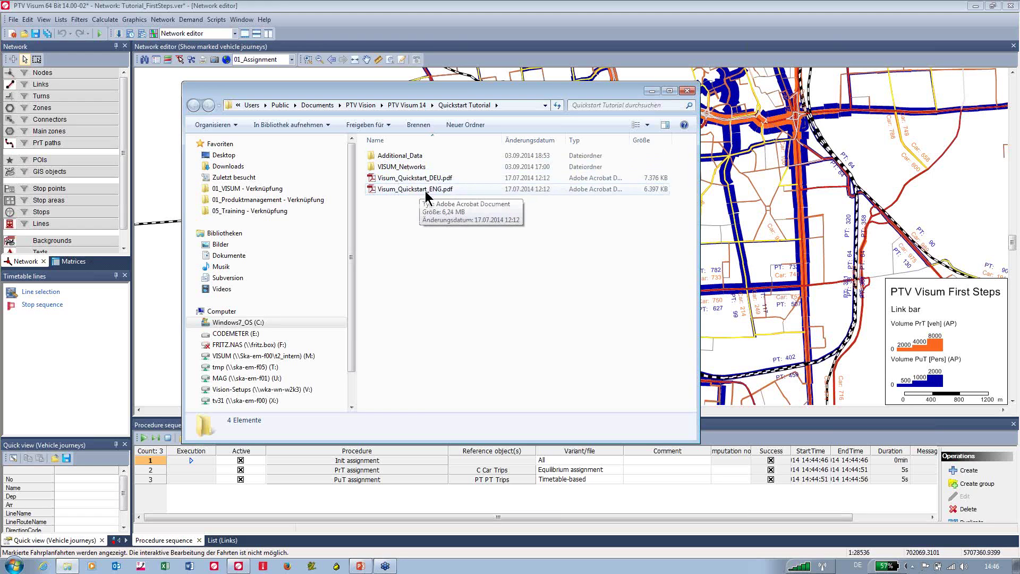
click(689, 91)
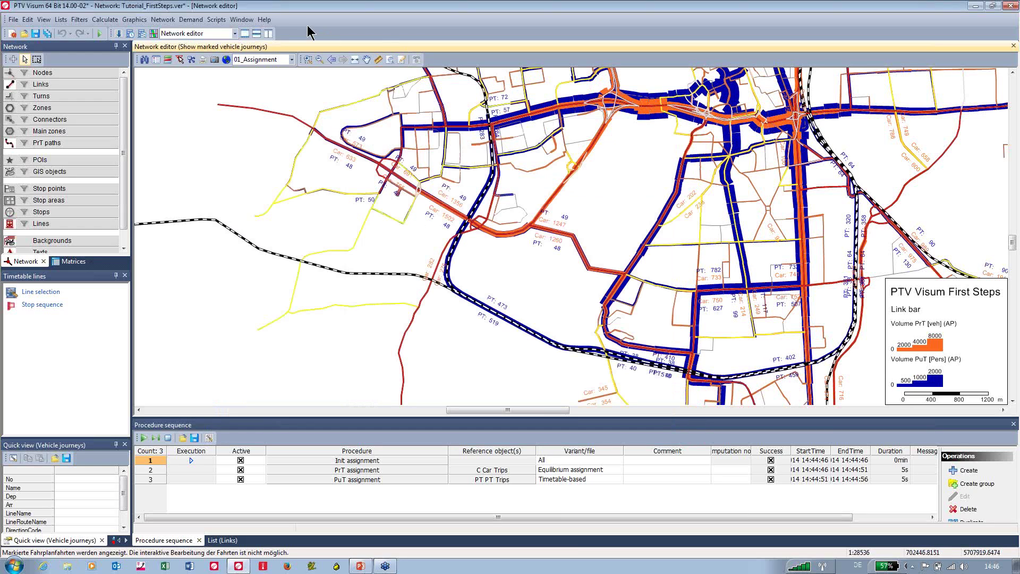
Step: Open the Examples folder, go into Demand_Visem, and select the English readme Readme_Visem_ENG.pdf
click(264, 20)
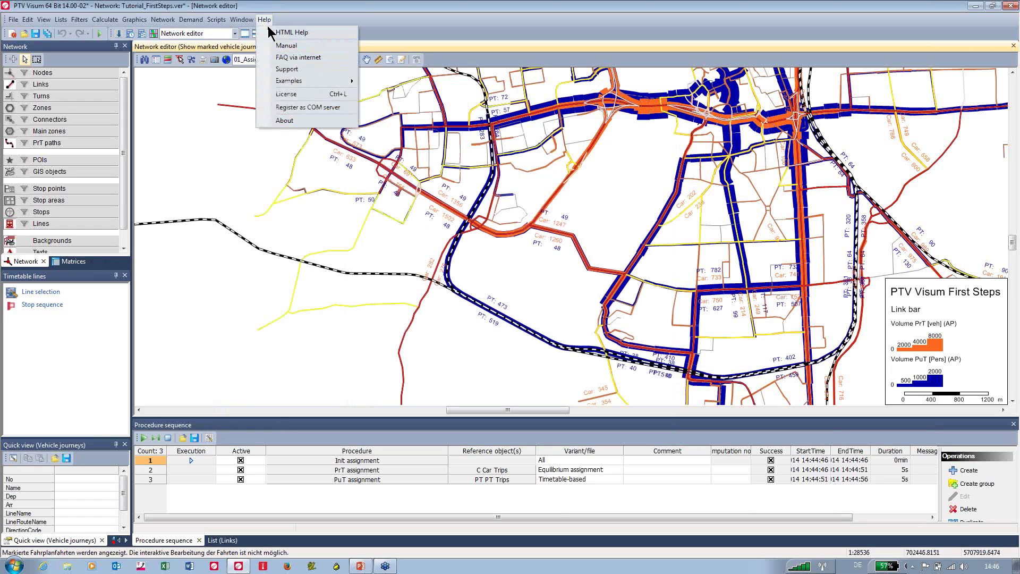
mouse_move(292, 81)
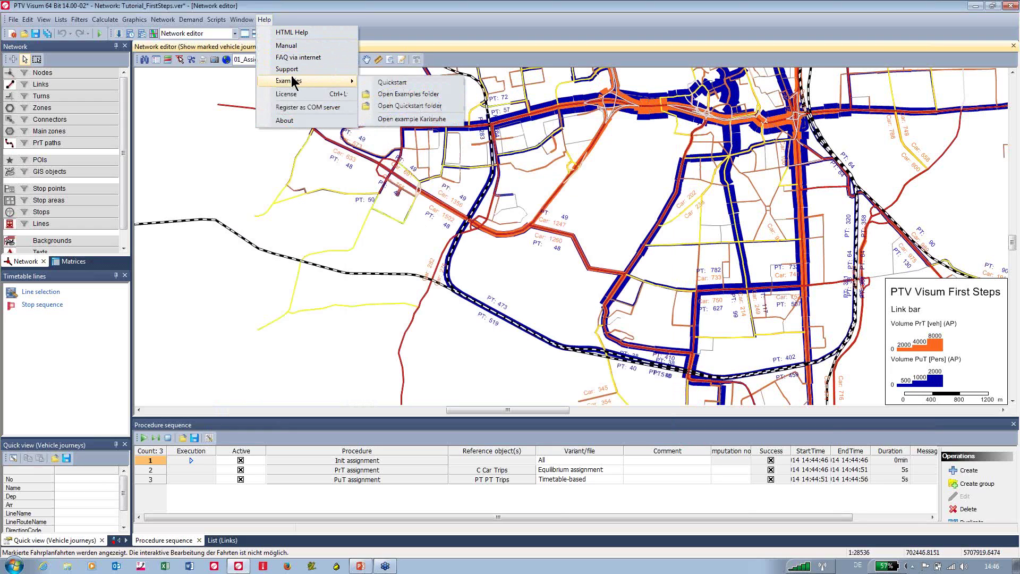
click(442, 94)
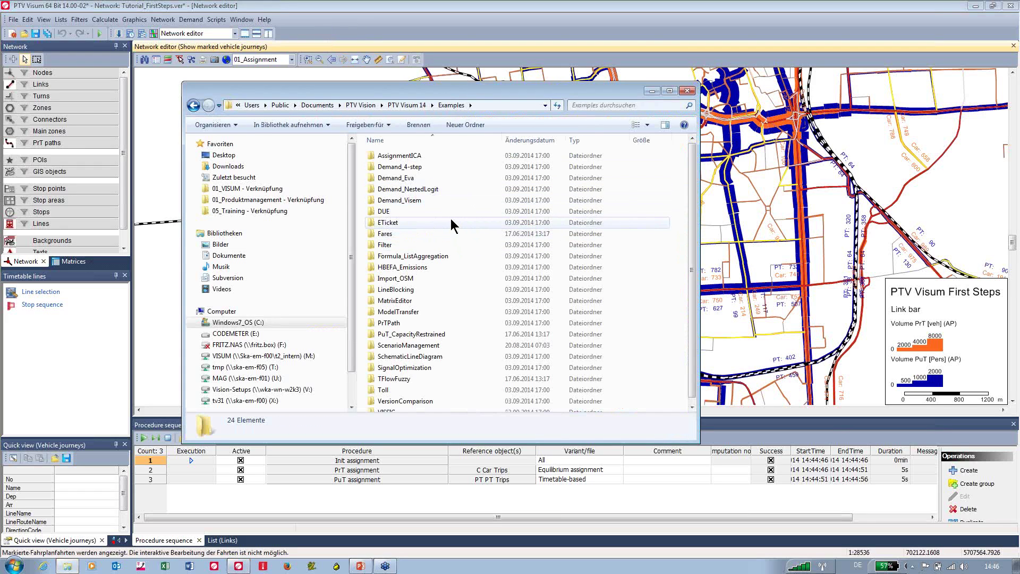
double_click(415, 202)
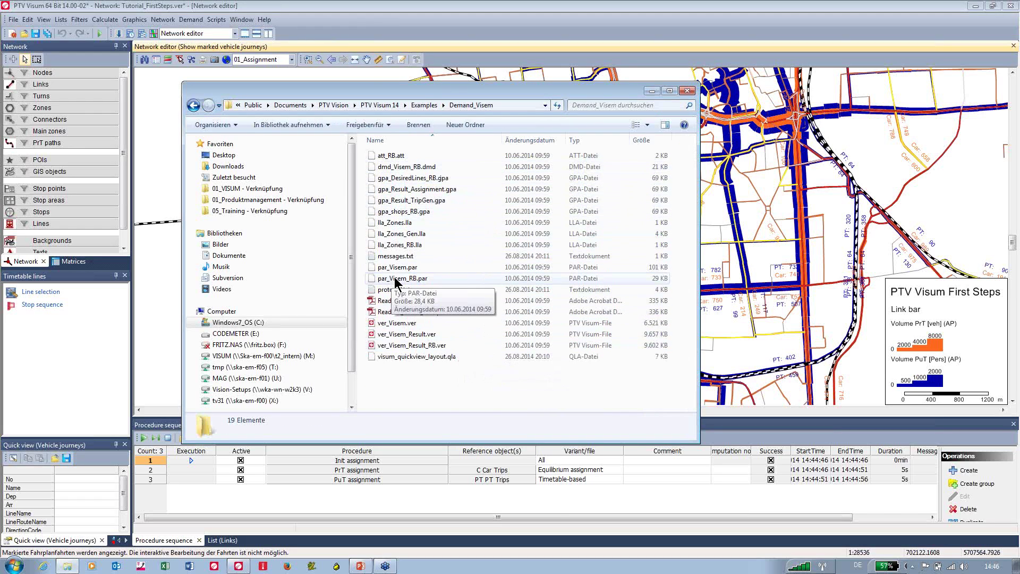
click(436, 302)
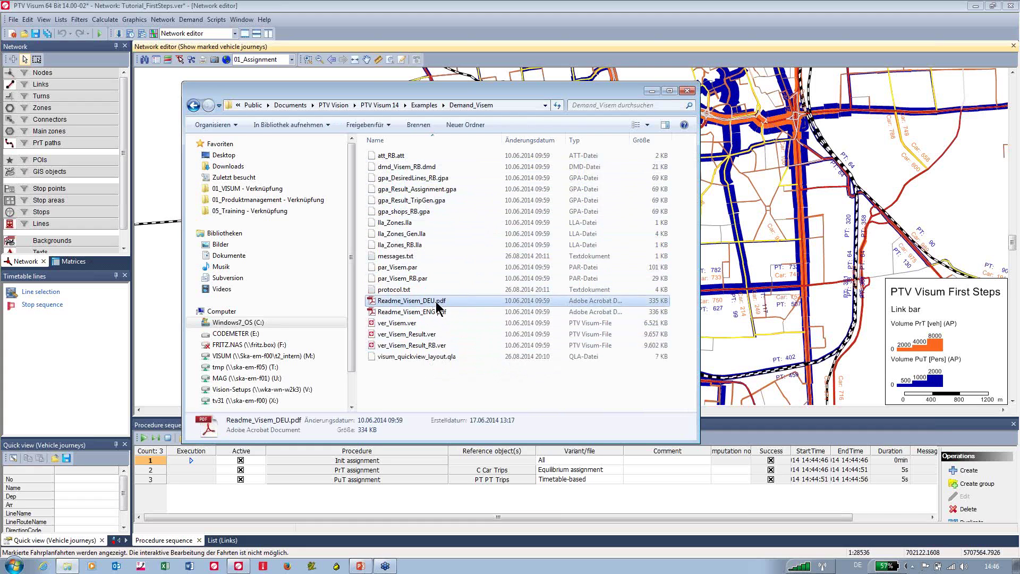
key(Down)
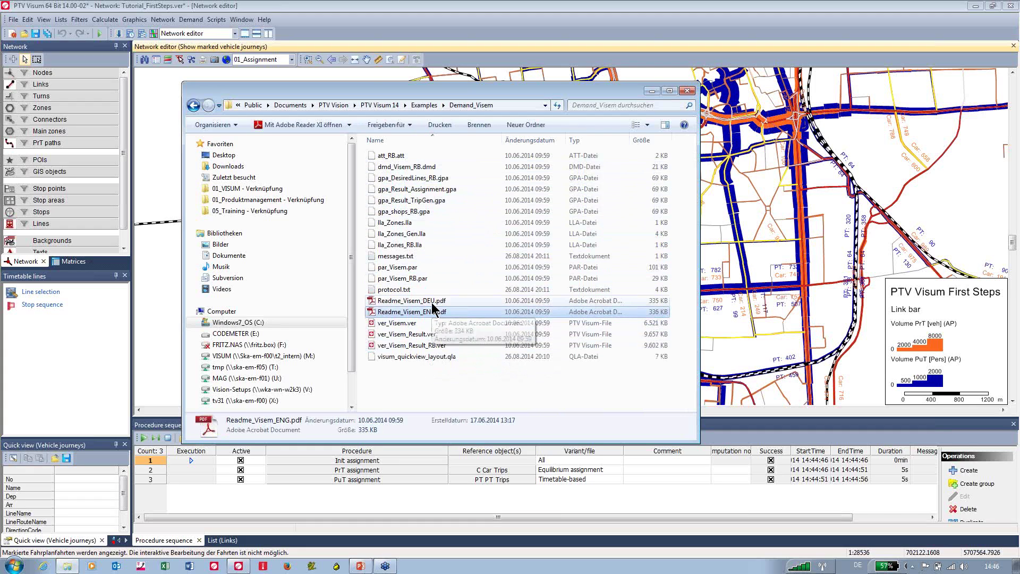
Step: Leave the example files and switch back to the PowerPoint presentation
key(alt+Tab)
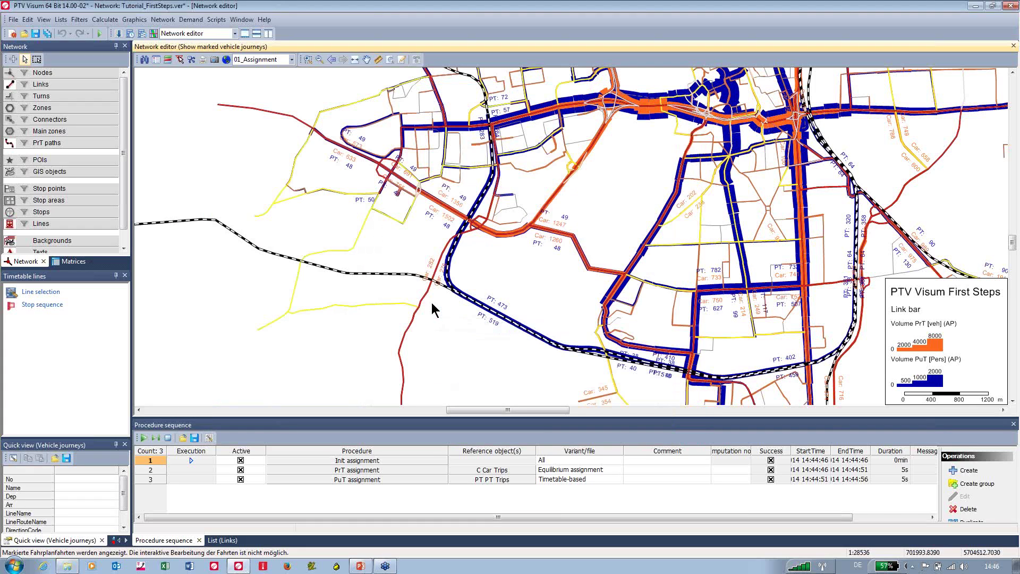
key(alt+Tab)
key(alt+Tab)
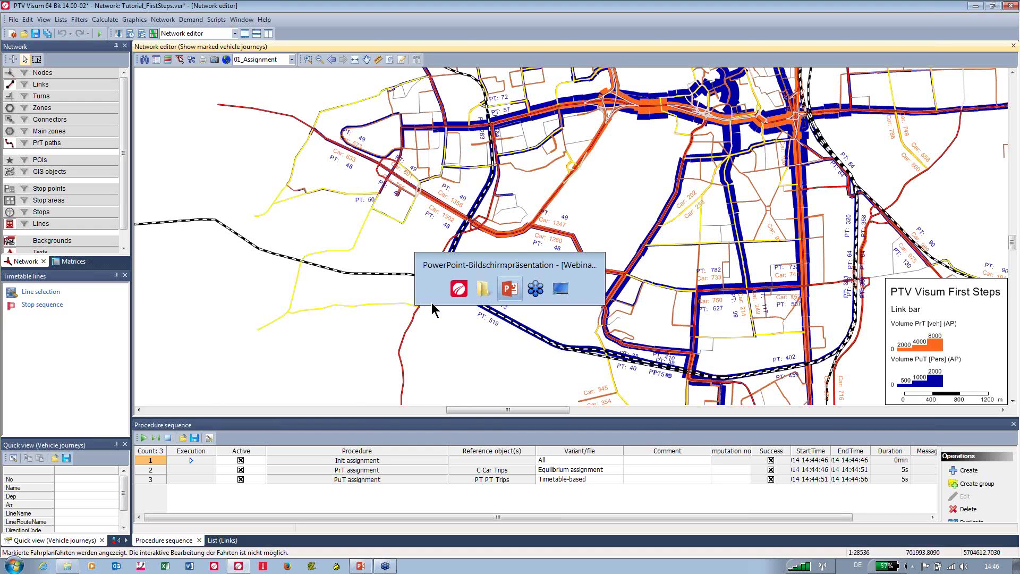